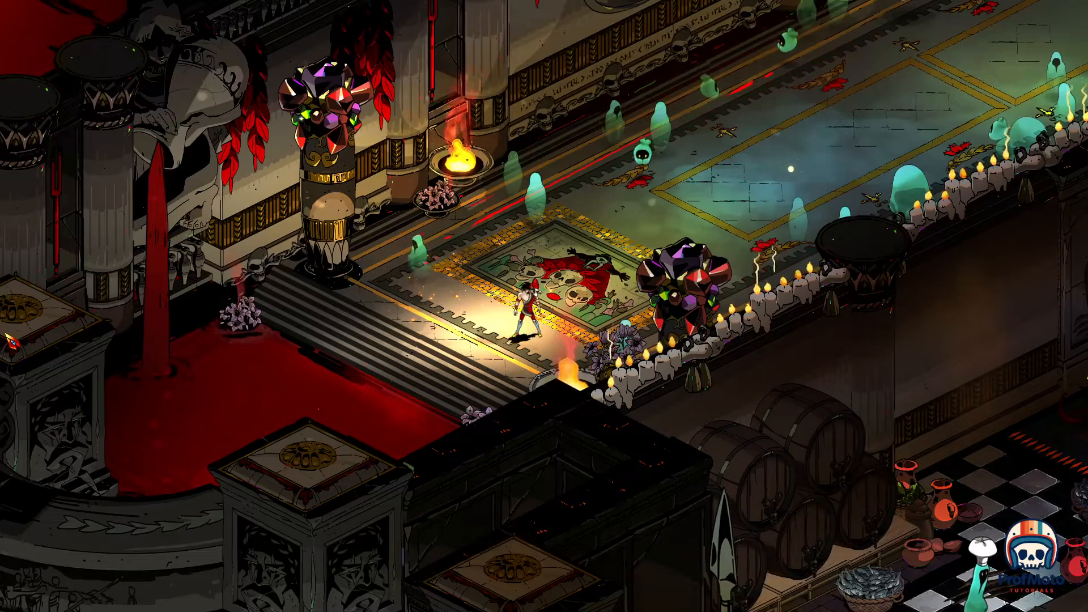
pyautogui.press('a')
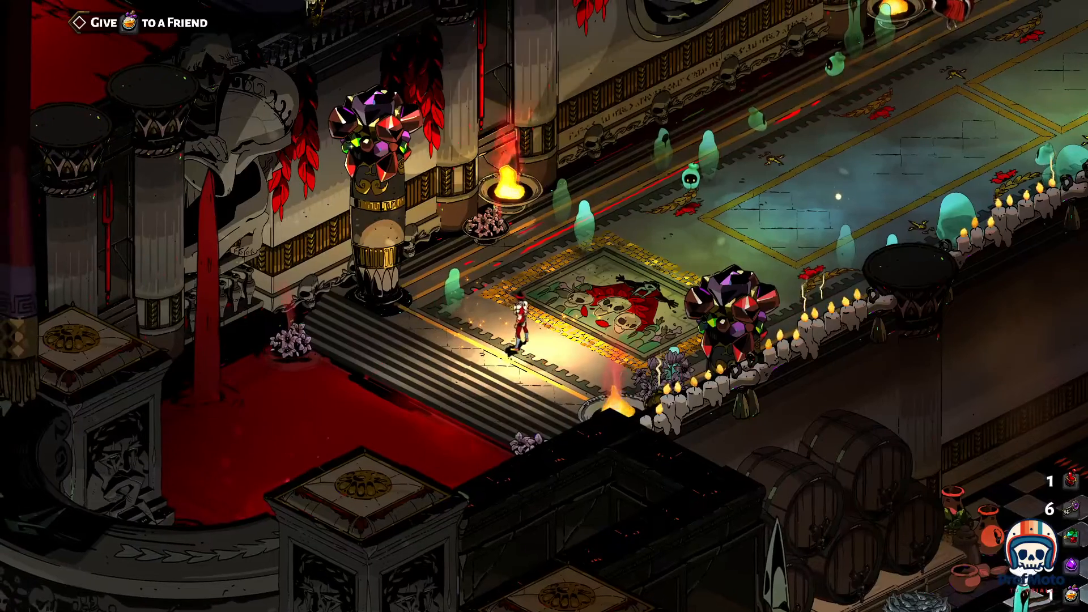
pyautogui.press('d')
pyautogui.press('w')
pyautogui.press('w')
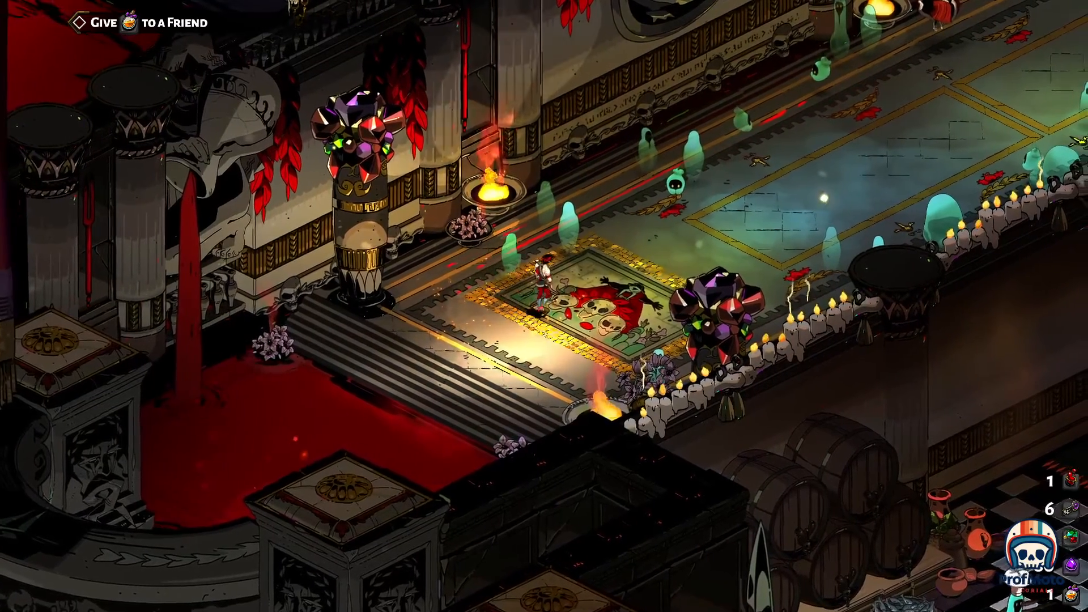
pyautogui.press('s')
pyautogui.press('a')
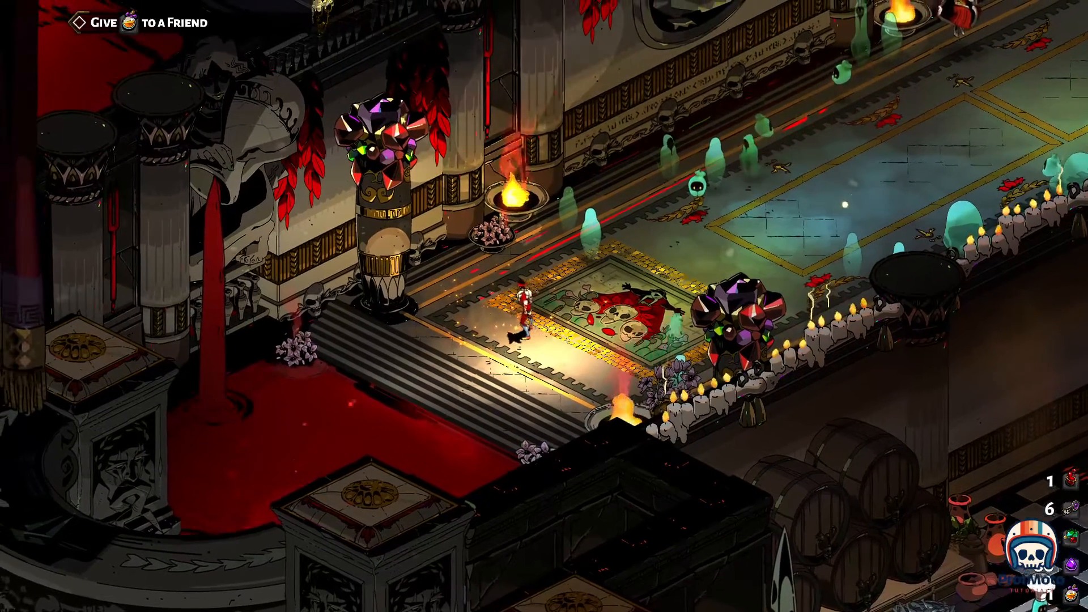
pyautogui.press('d')
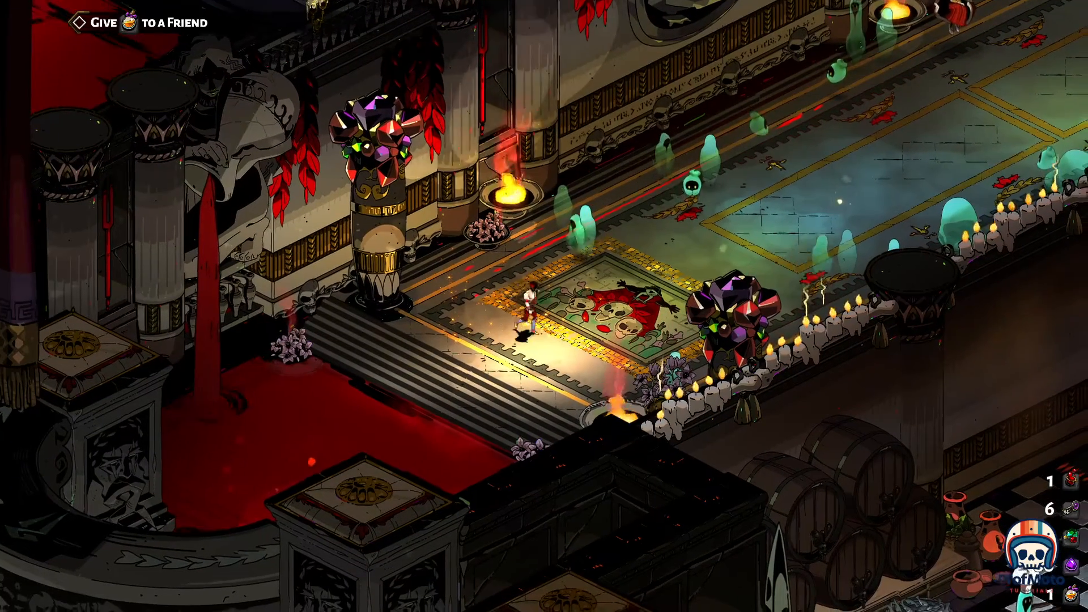
pyautogui.press('d')
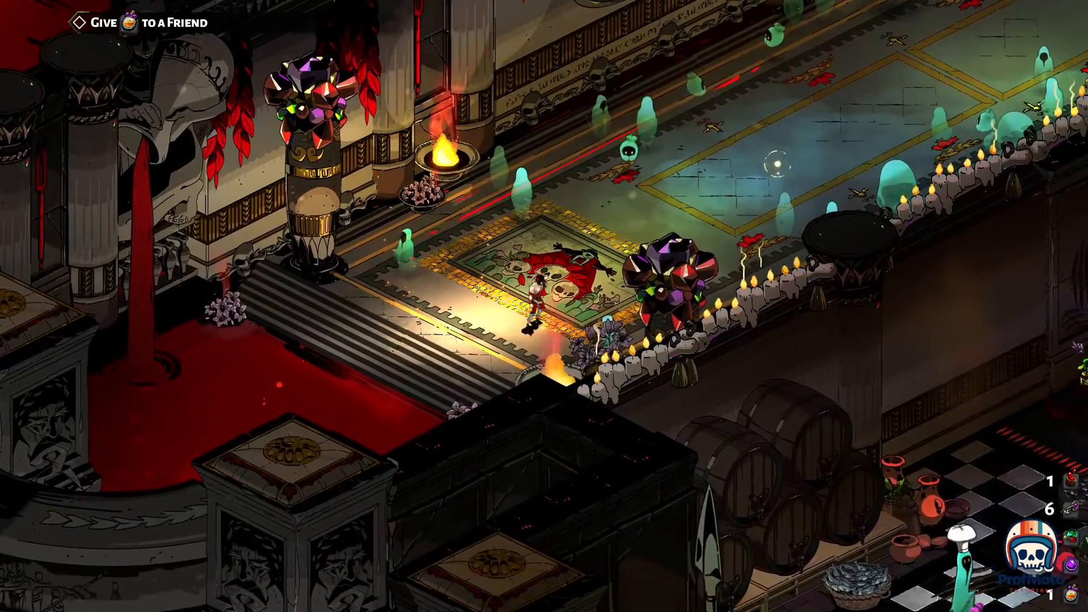
pyautogui.press('w')
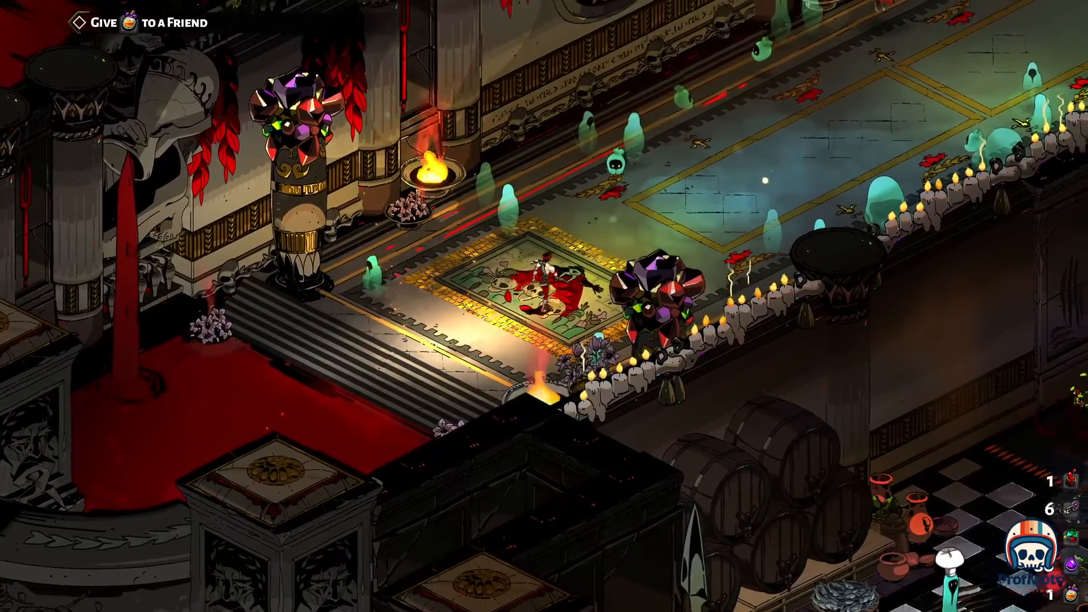
pyautogui.press('s')
pyautogui.press('a')
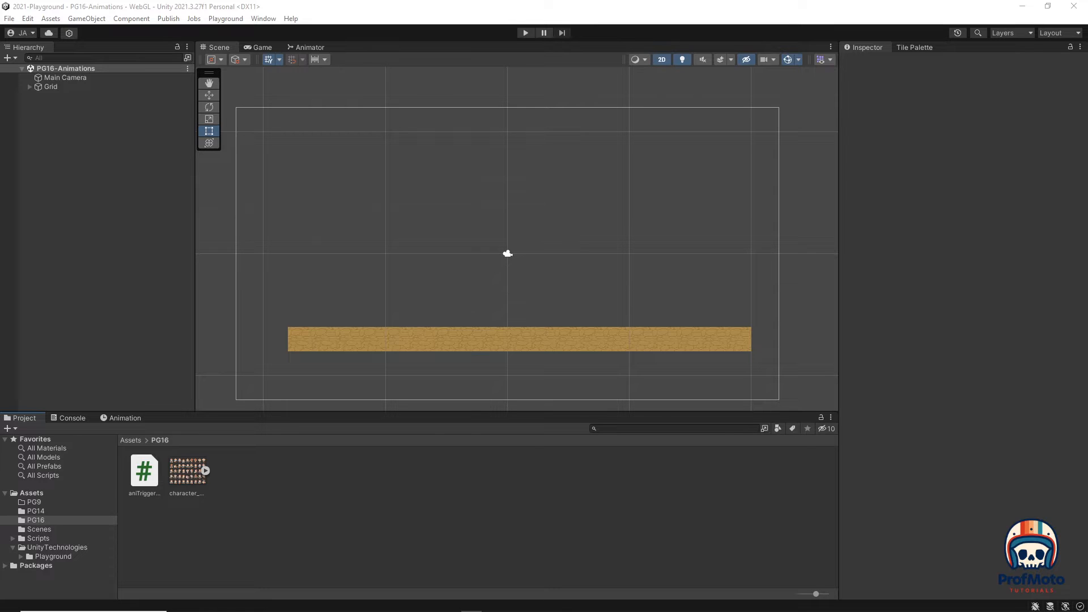
# Examine the components of the Tilemap under Grid and the code of the aniTriggerv2 script in the PG16 folder
pyautogui.click(30, 87)
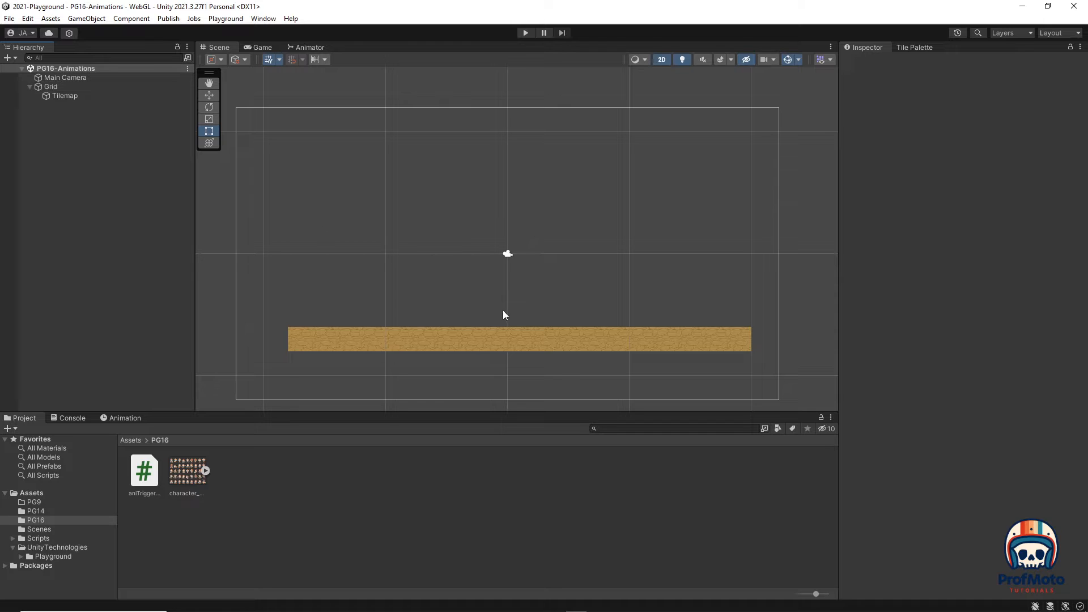
pyautogui.click(489, 336)
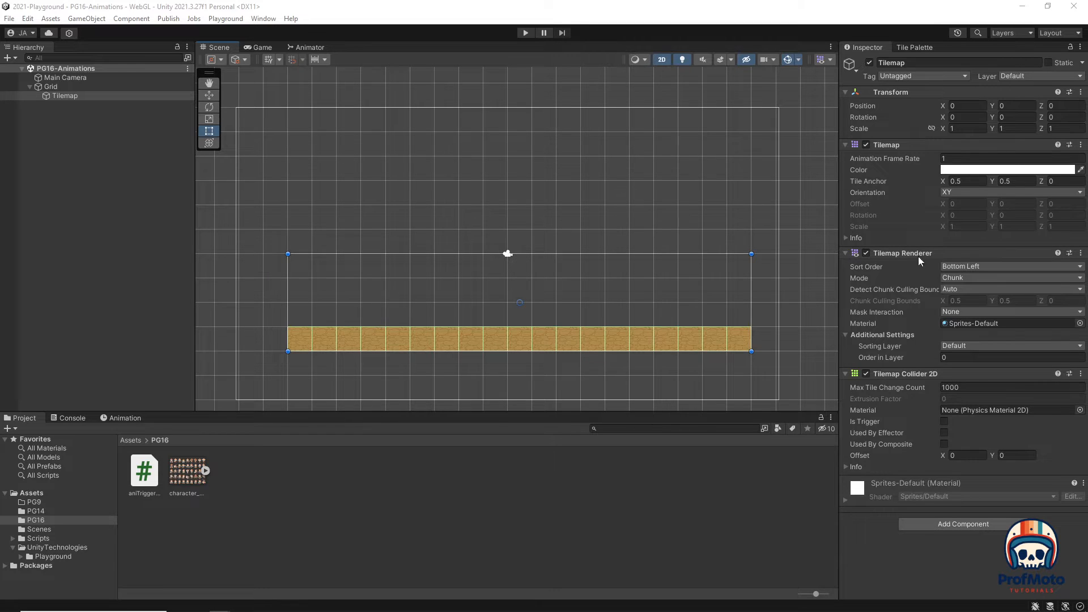
pyautogui.click(148, 499)
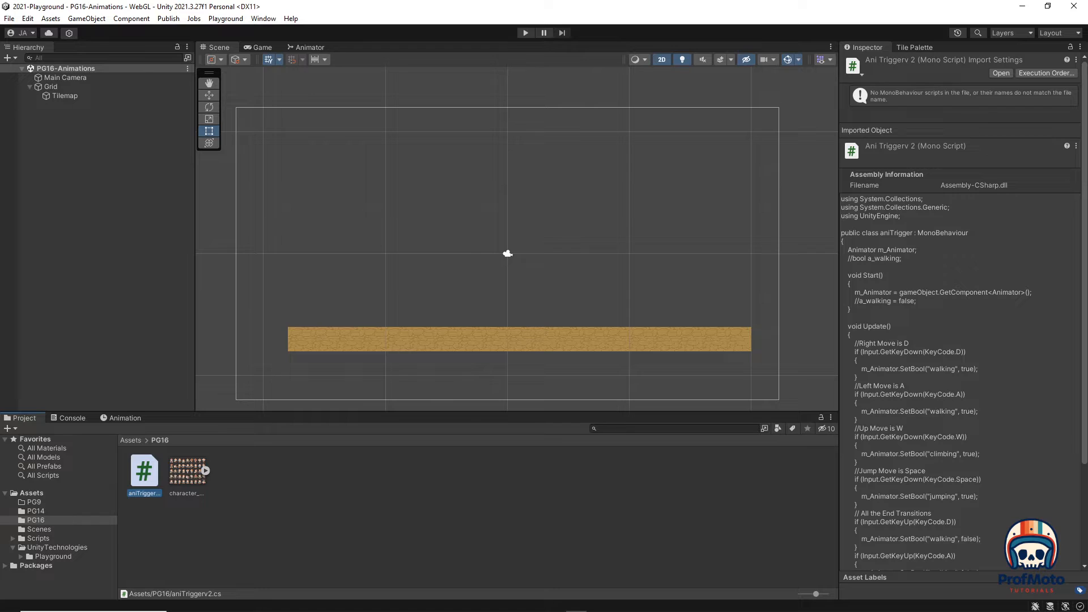
pyautogui.click(282, 503)
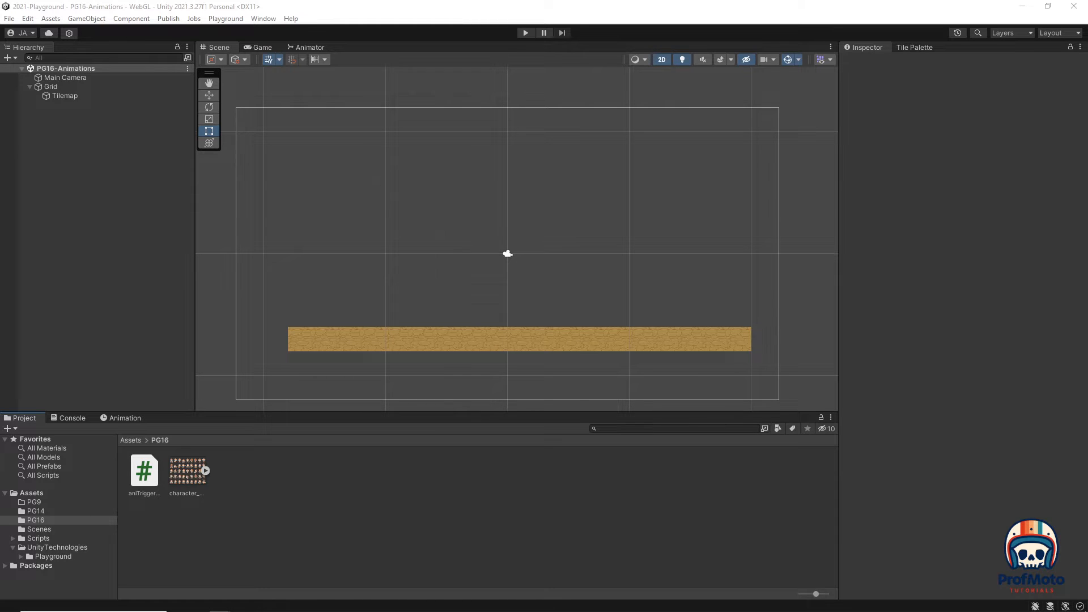
# Switch to the browser to view Kenney's Toon Characters 1 asset page, and return to the Unity scene
pyautogui.moveTo(1087, 156); pyautogui.dragTo(422, 107)
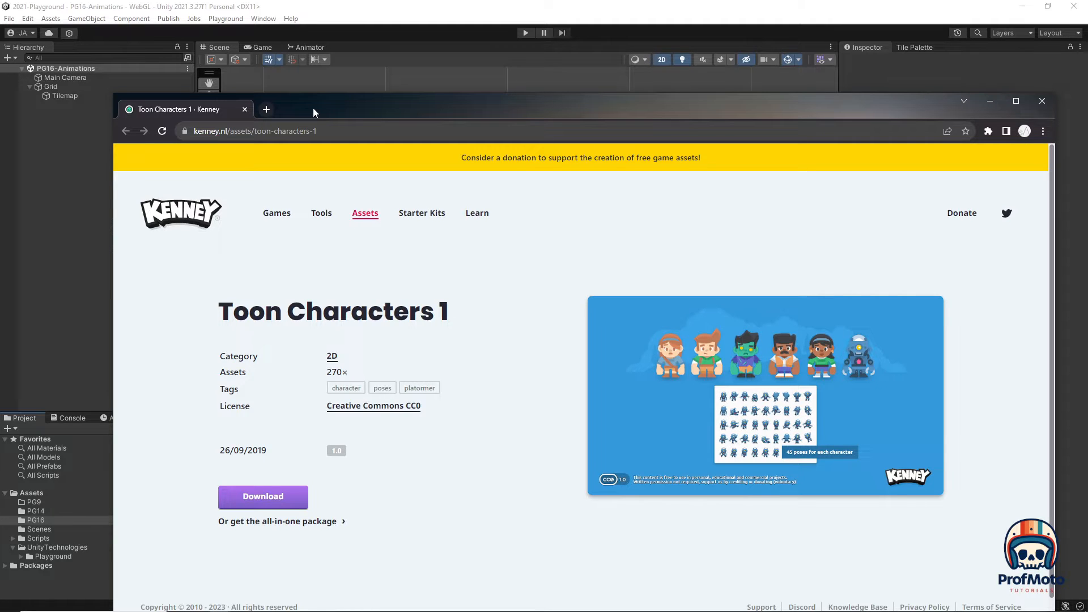
pyautogui.moveTo(313, 111); pyautogui.dragTo(1087, 127)
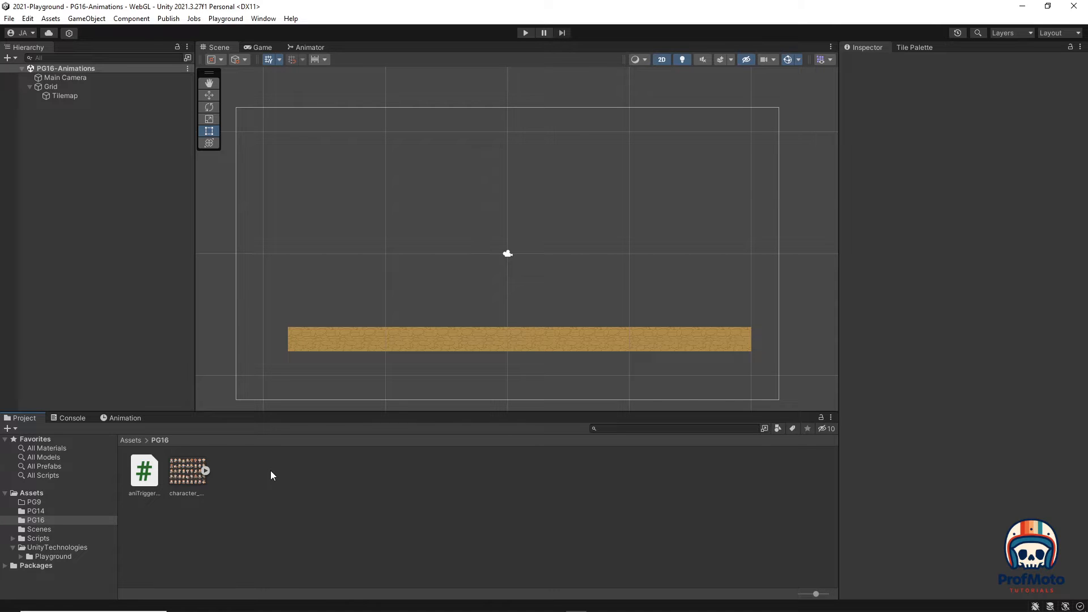
# Review the import settings of character_femaleAdventurer_sheetHD: sprite mode, pixels per unit, filter mode and format
pyautogui.click(179, 478)
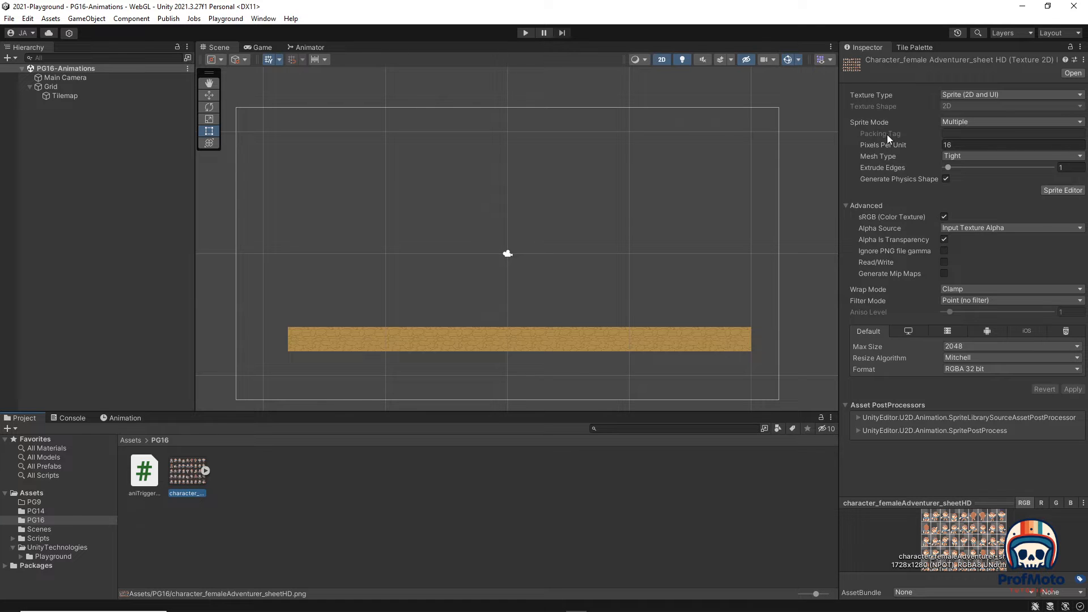
pyautogui.click(961, 122)
pyautogui.click(922, 135)
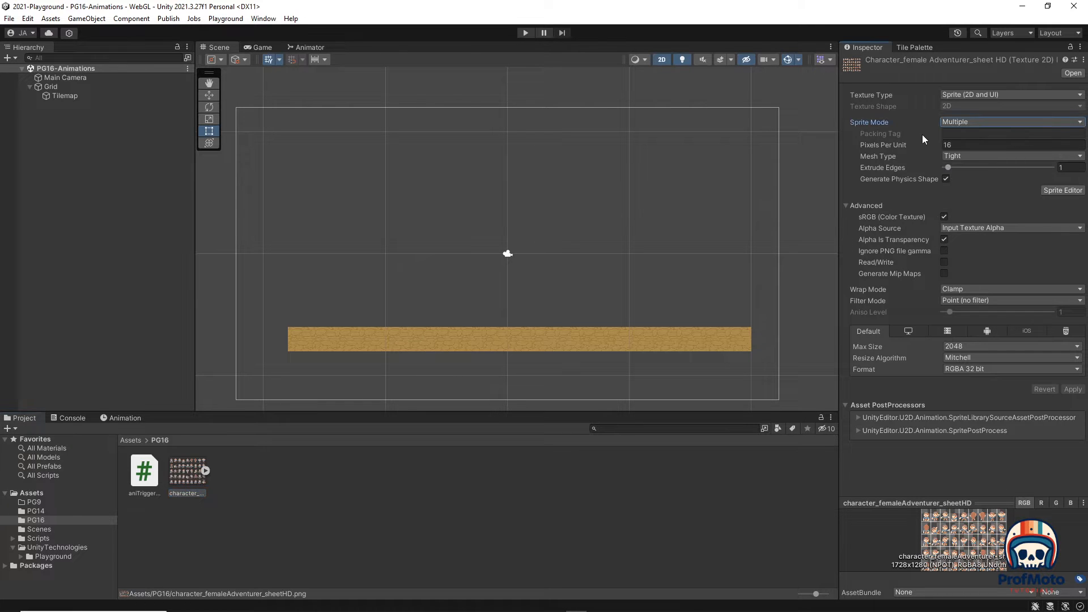
pyautogui.click(954, 145)
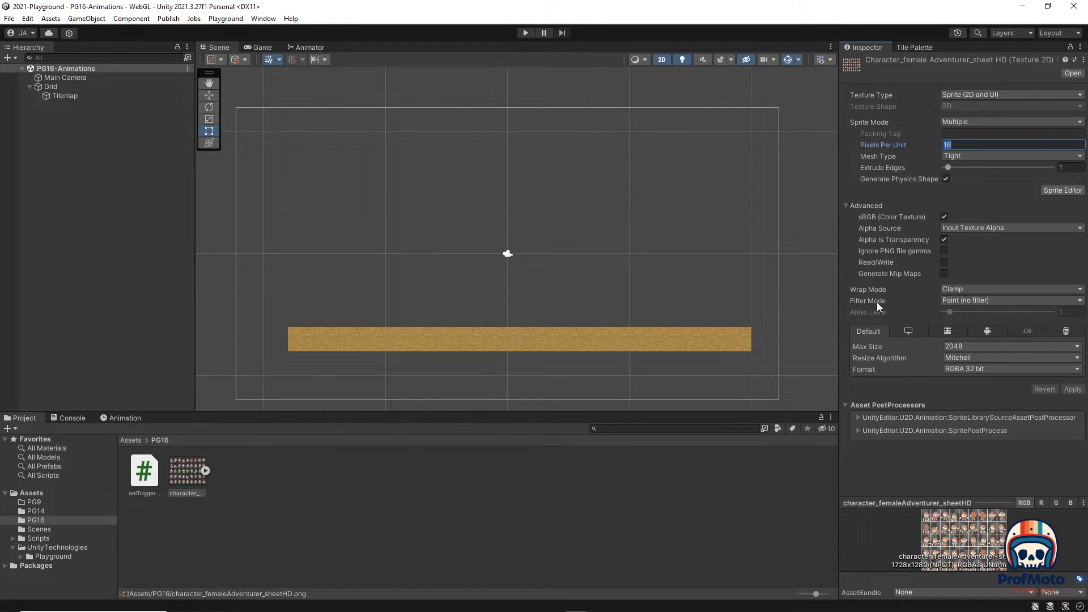
pyautogui.click(962, 302)
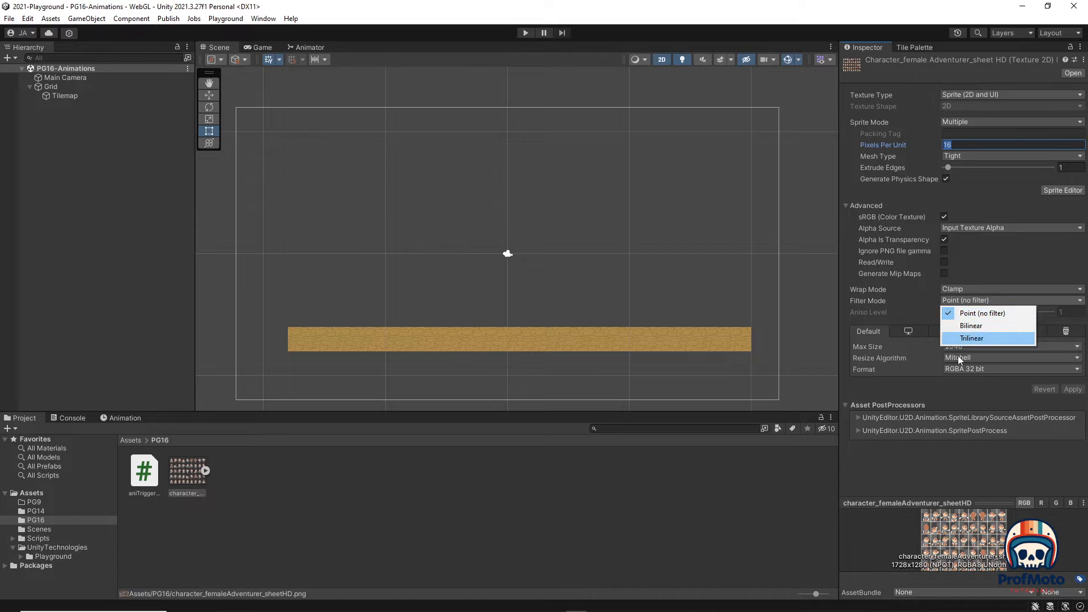
pyautogui.click(951, 386)
pyautogui.click(961, 369)
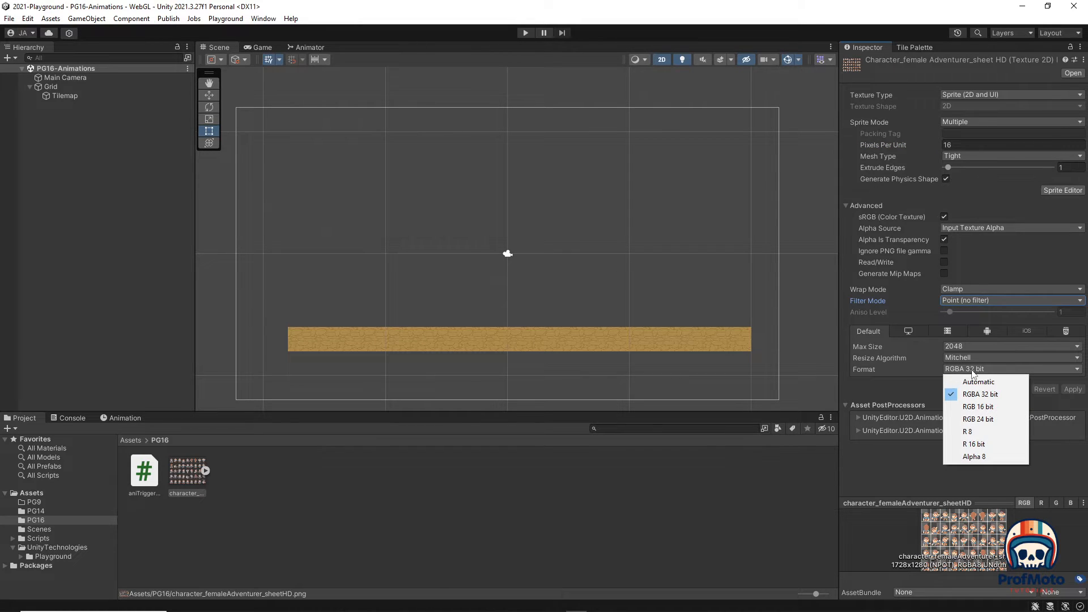
pyautogui.click(924, 392)
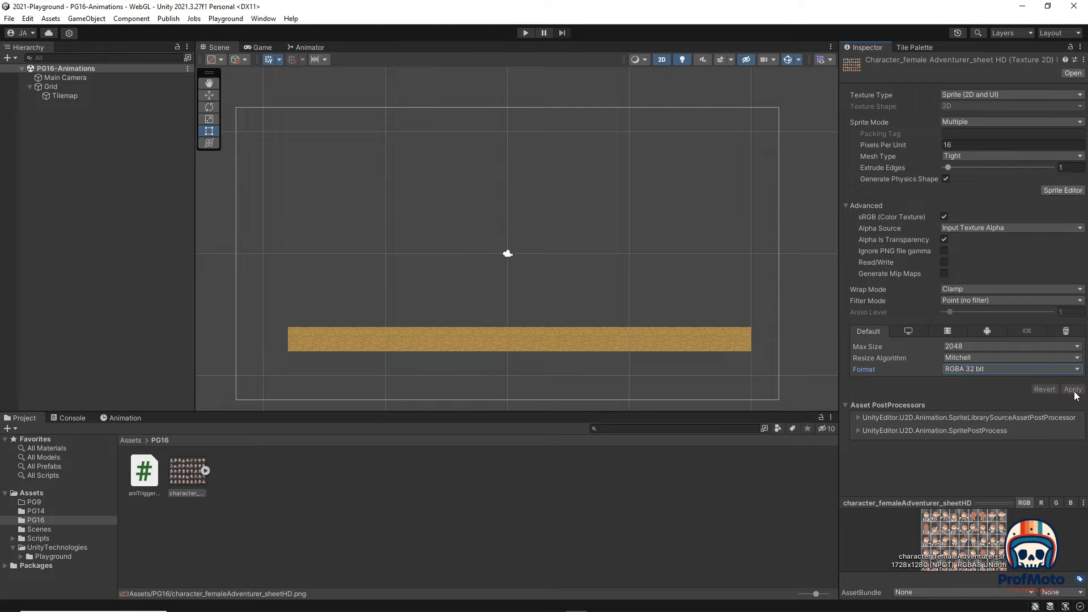
# Examine the character sheet's cells and the available slicing types in the Sprite Editor, and close it
pyautogui.click(1059, 190)
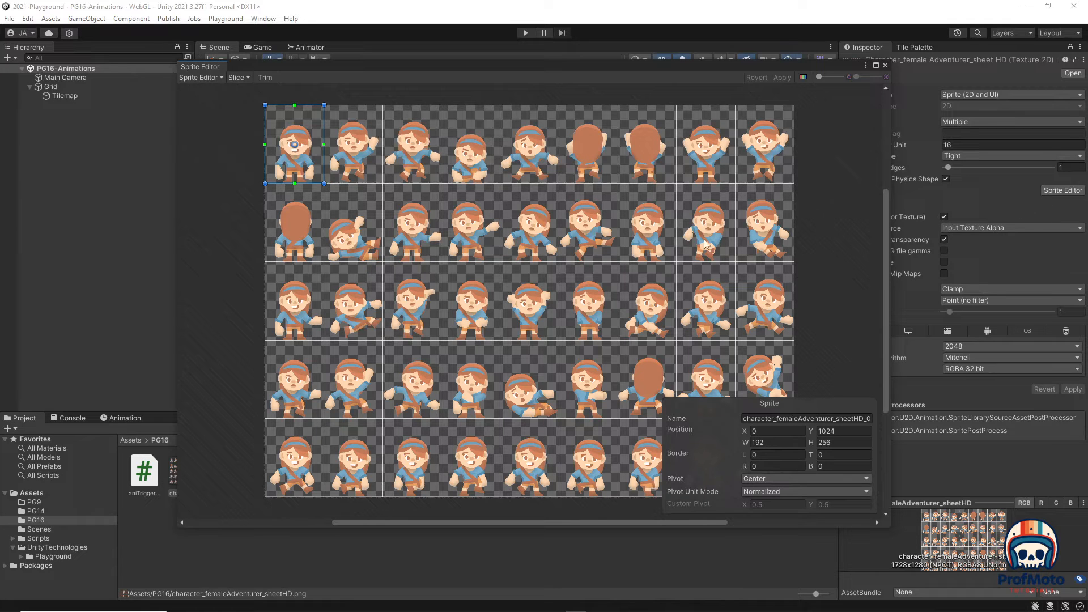
pyautogui.click(238, 78)
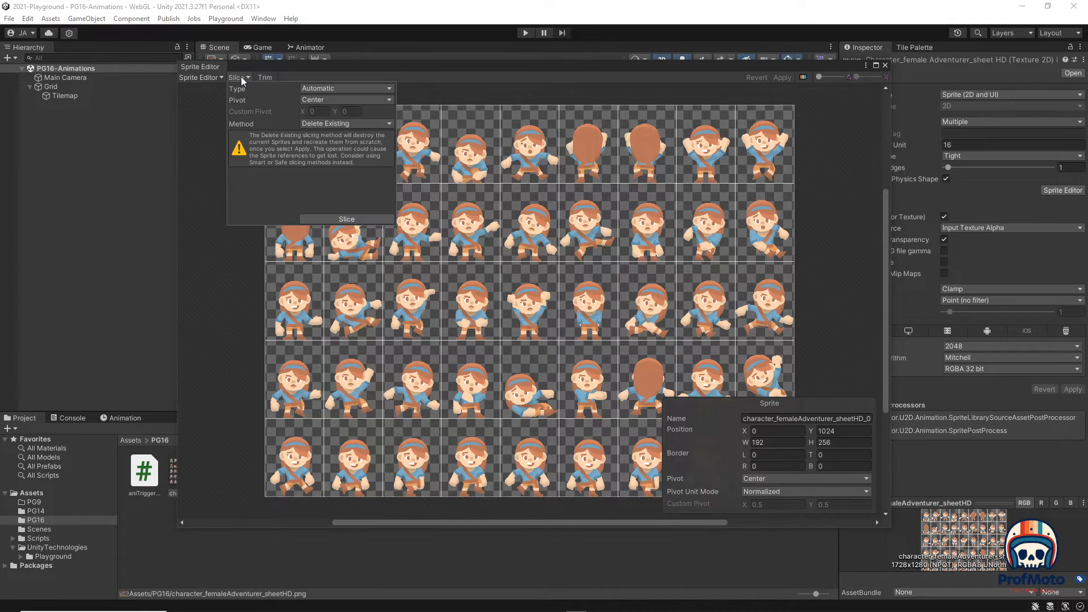
pyautogui.click(338, 88)
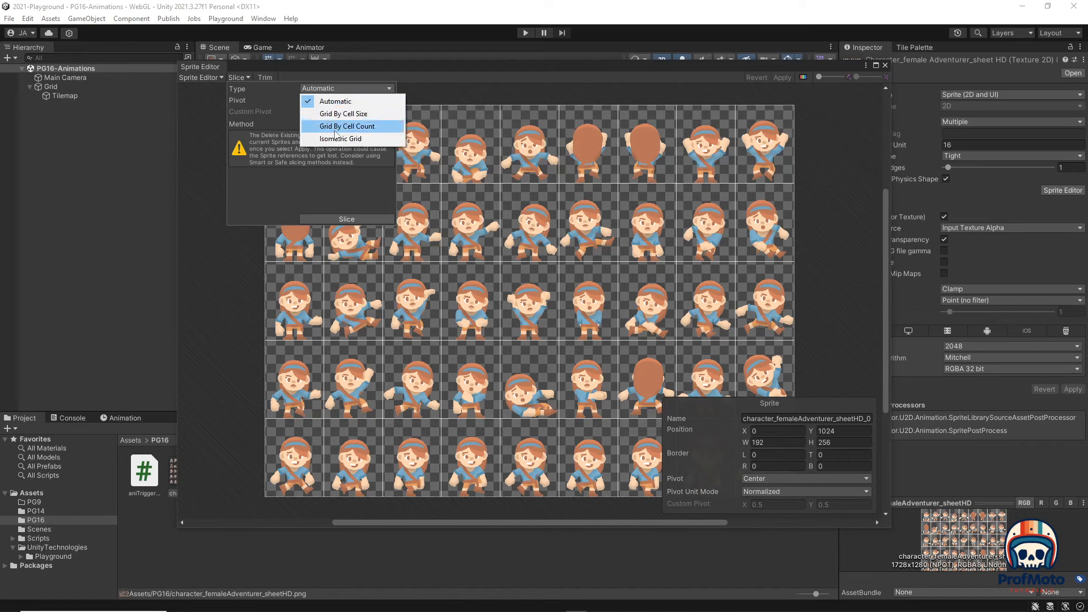
pyautogui.click(227, 271)
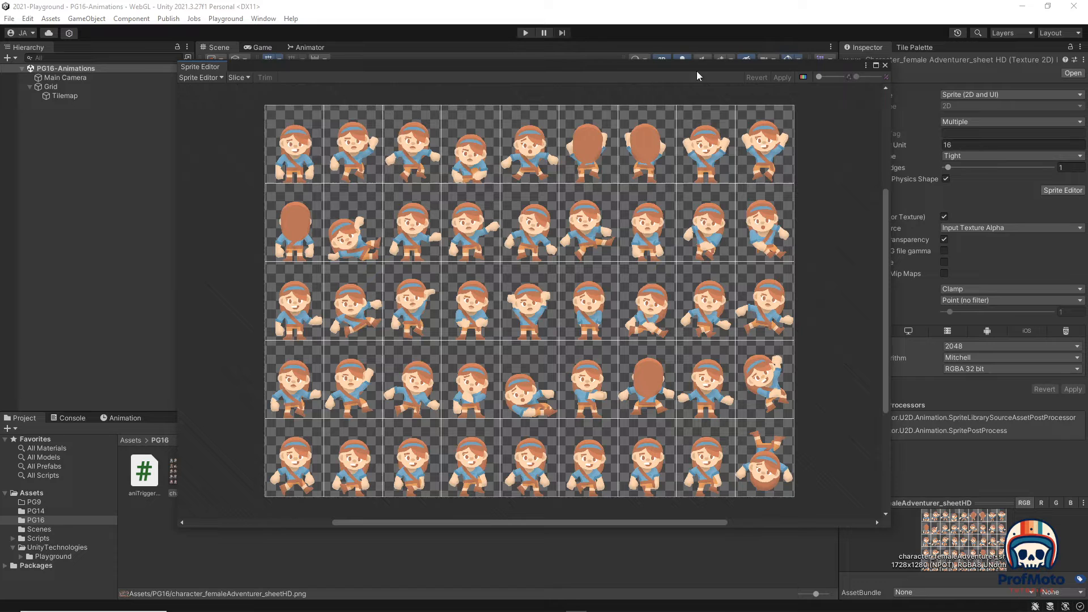
pyautogui.click(884, 65)
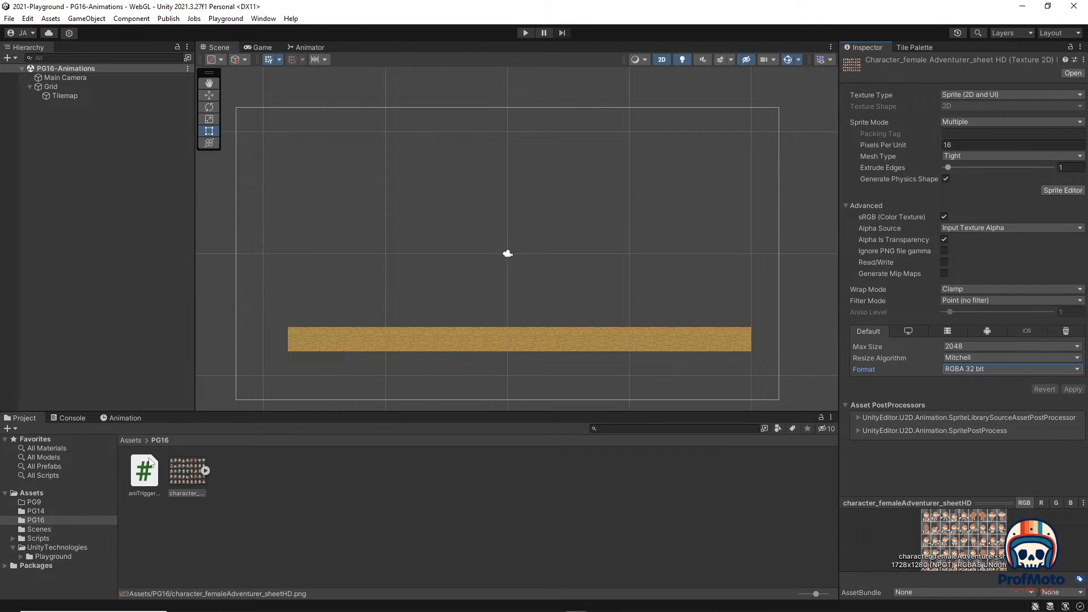
# Place the entire character sprite sheet in the scene above the platform and save the resulting animation as AllSprites
pyautogui.moveTo(184, 468); pyautogui.dragTo(443, 211)
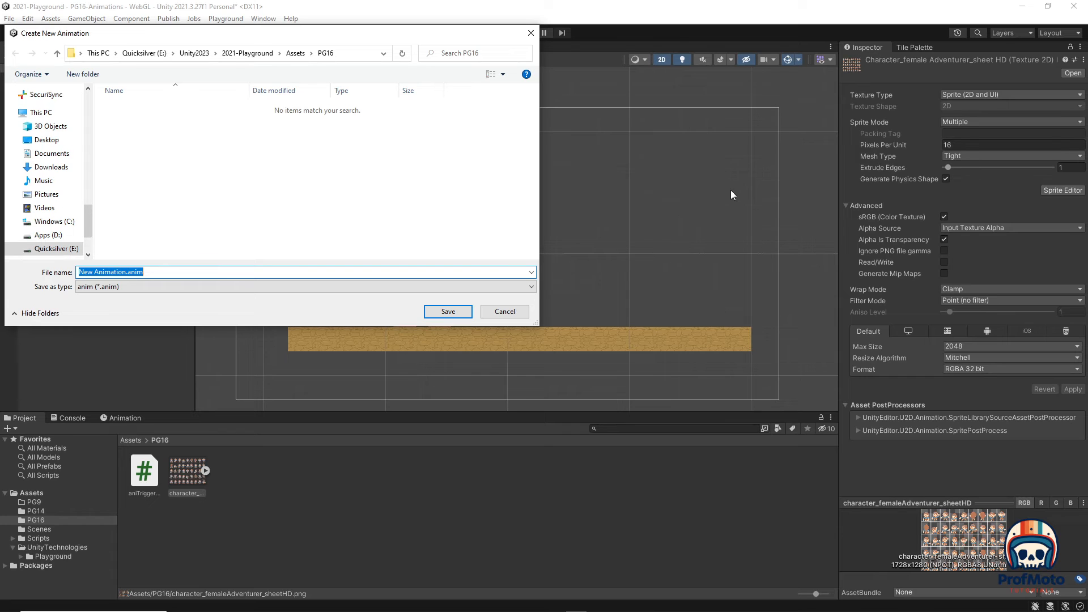
pyautogui.write('Sprites')
pyautogui.press('Return')
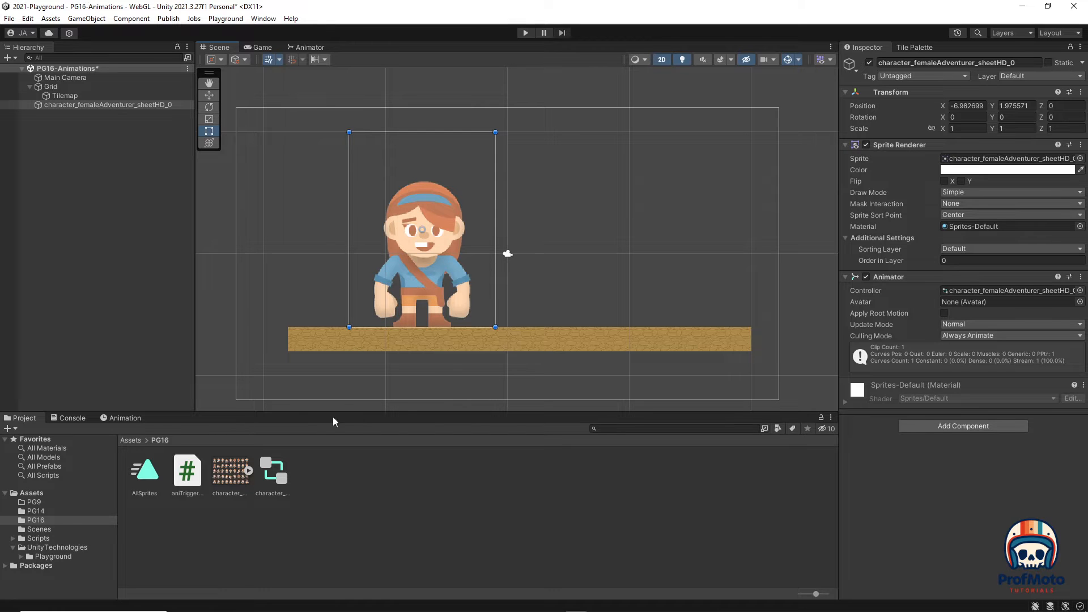
# View the individual sprites in the character sheet and play-test the scene to preview the AllSprites animation
pyautogui.click(248, 471)
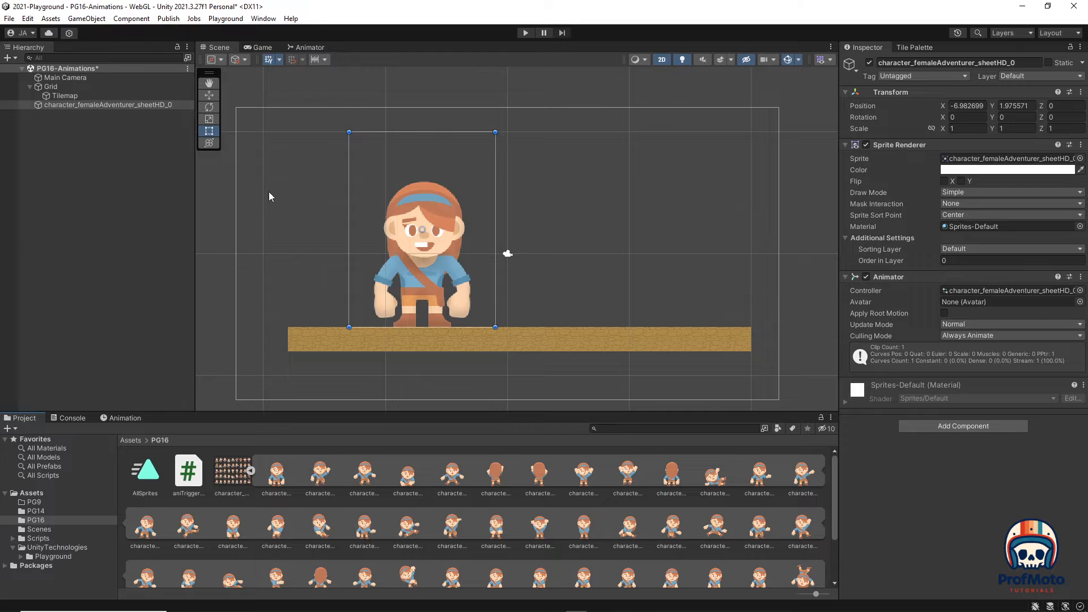
pyautogui.click(525, 32)
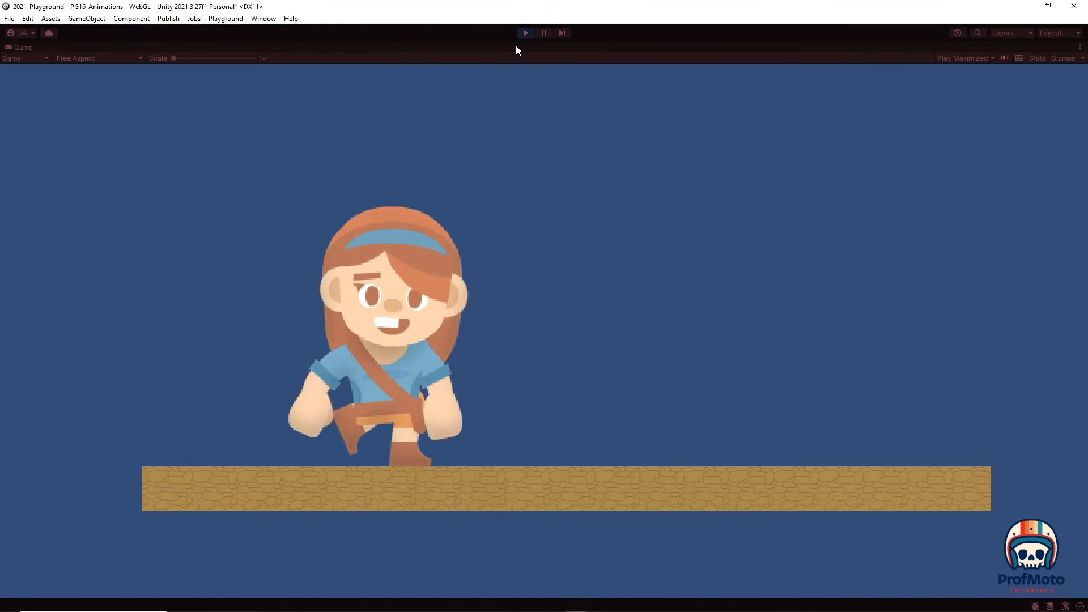
pyautogui.click(525, 33)
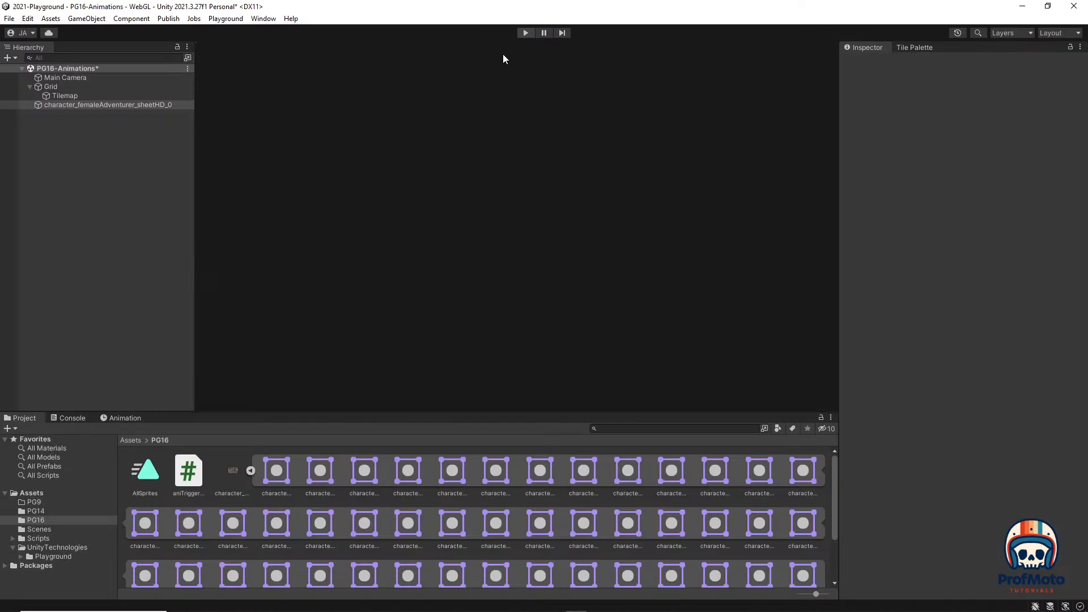
pyautogui.click(249, 470)
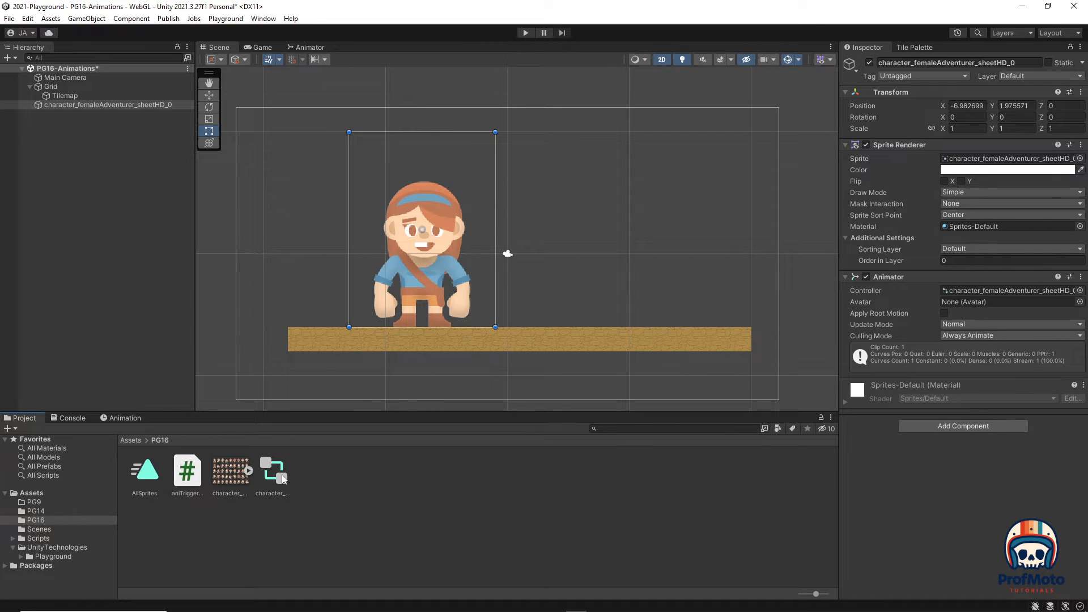
# Delete the female adventurer object from the scene, together with its animator controller and AllSprites clip in PG16
pyautogui.click(70, 103)
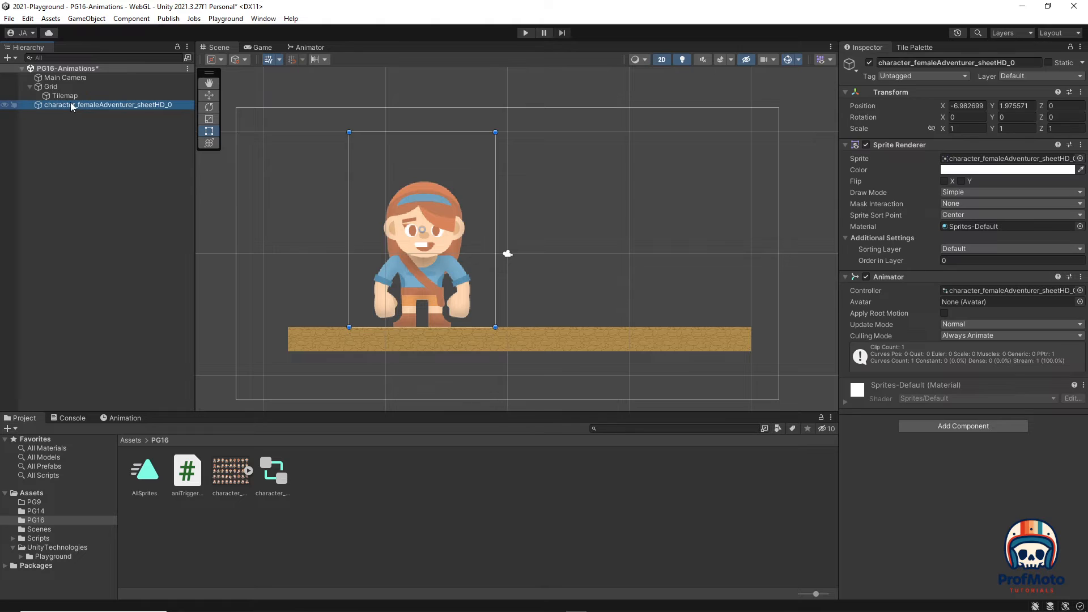
pyautogui.press('Delete')
pyautogui.click(274, 478)
pyautogui.press('Delete')
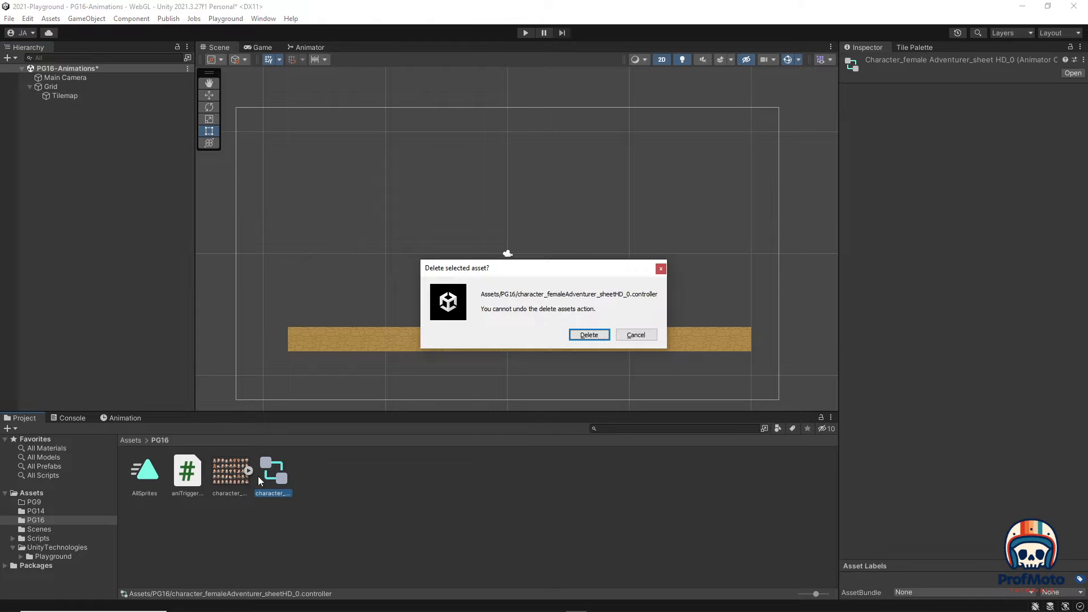
pyautogui.click(586, 337)
pyautogui.click(145, 466)
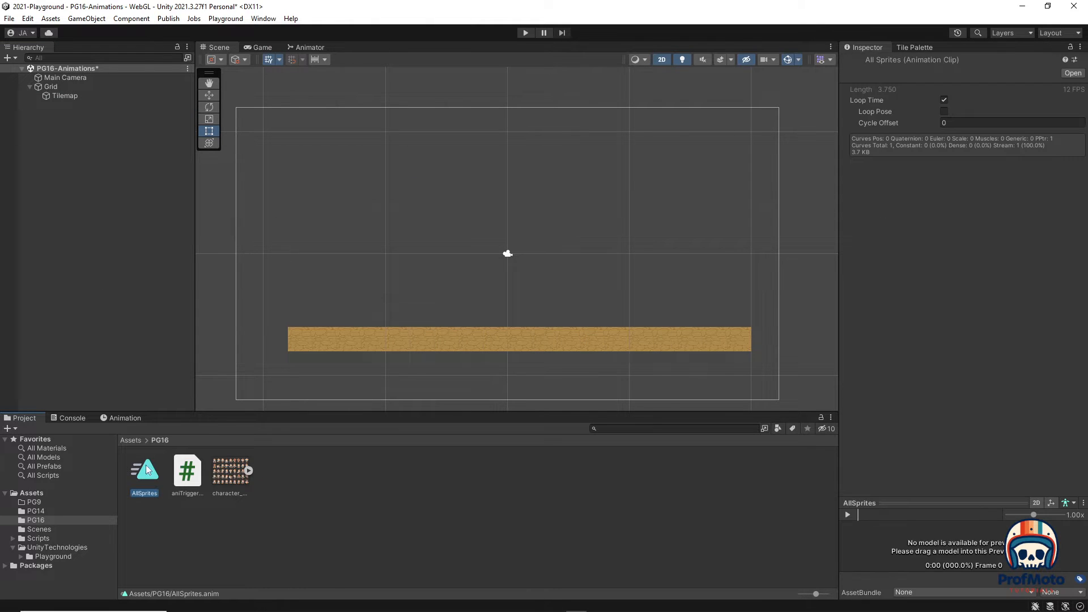
pyautogui.press('Delete')
pyautogui.click(568, 333)
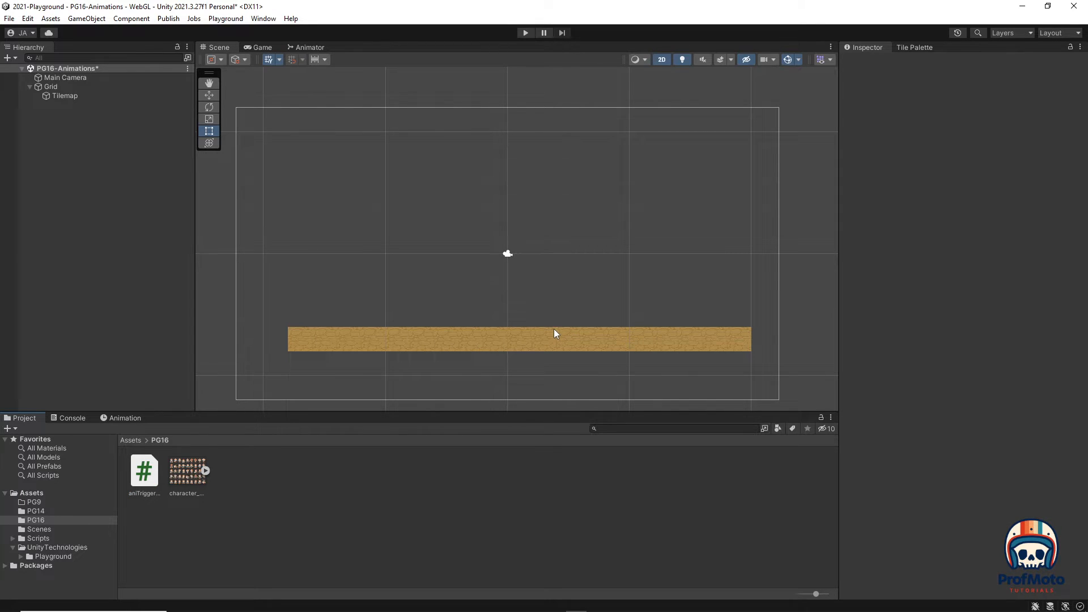
# Place the first sprite of the female adventurer sheet in the scene, standing above the platform's left half
pyautogui.click(205, 470)
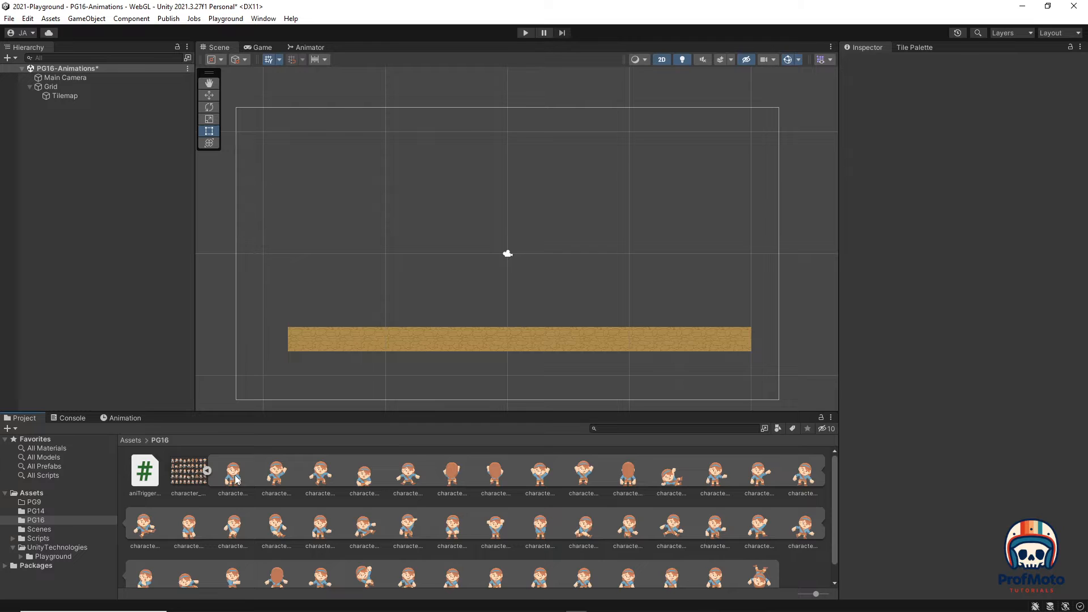
pyautogui.moveTo(236, 479); pyautogui.dragTo(386, 235)
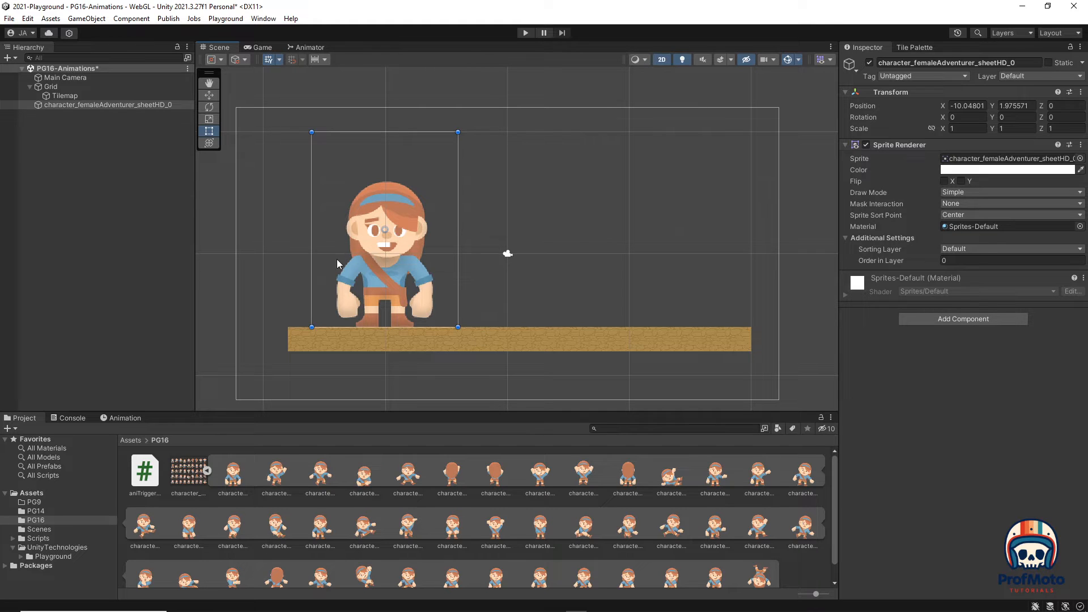
pyautogui.click(206, 471)
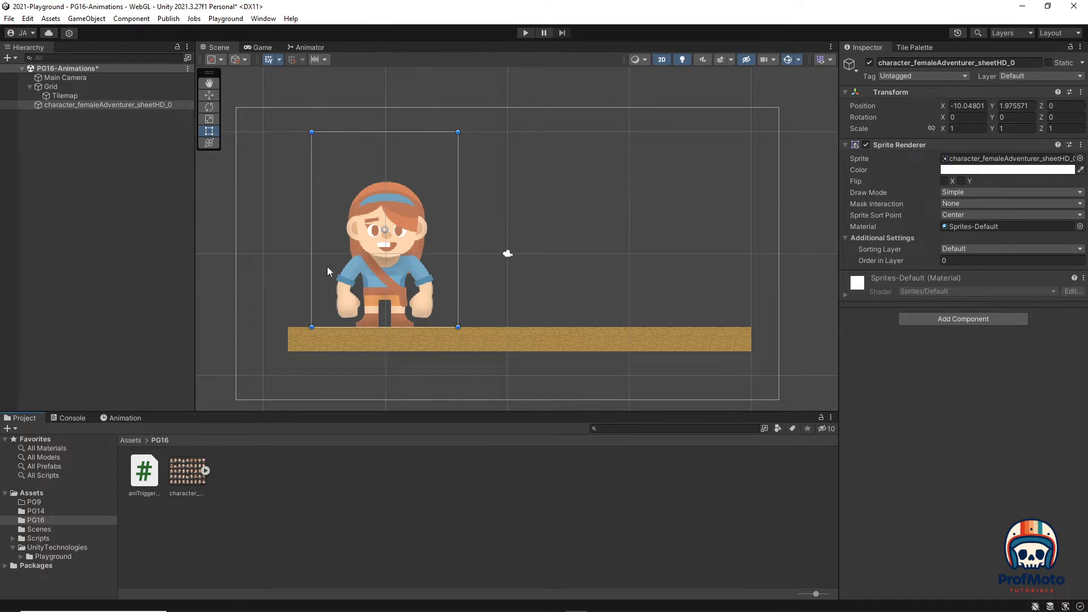
# Open the Animation window, undock it as a floating window, and dock it back beside the Console
pyautogui.click(264, 18)
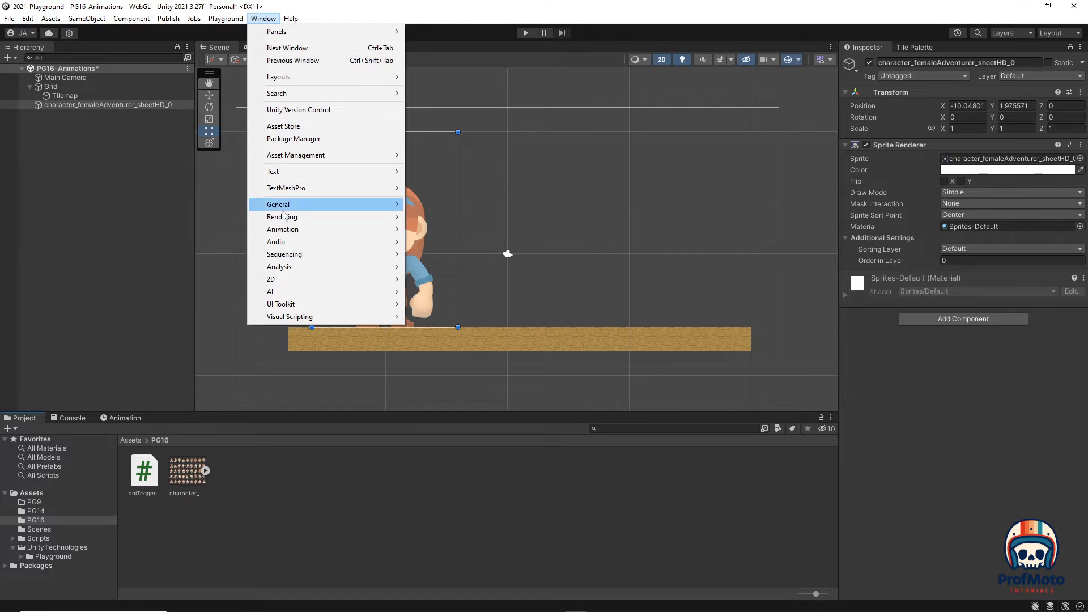
pyautogui.moveTo(286, 230)
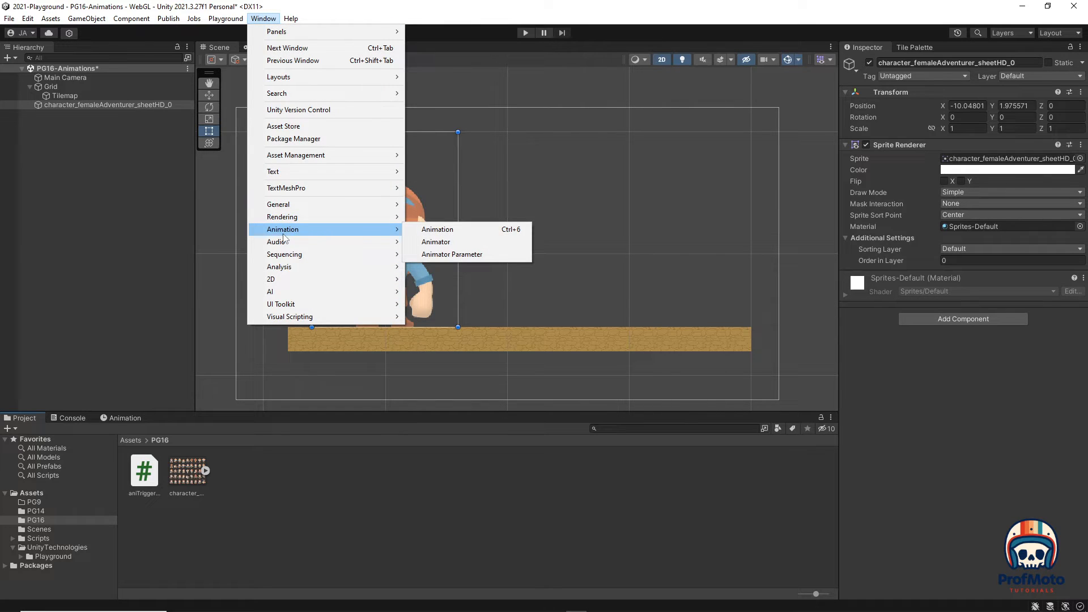
pyautogui.click(462, 230)
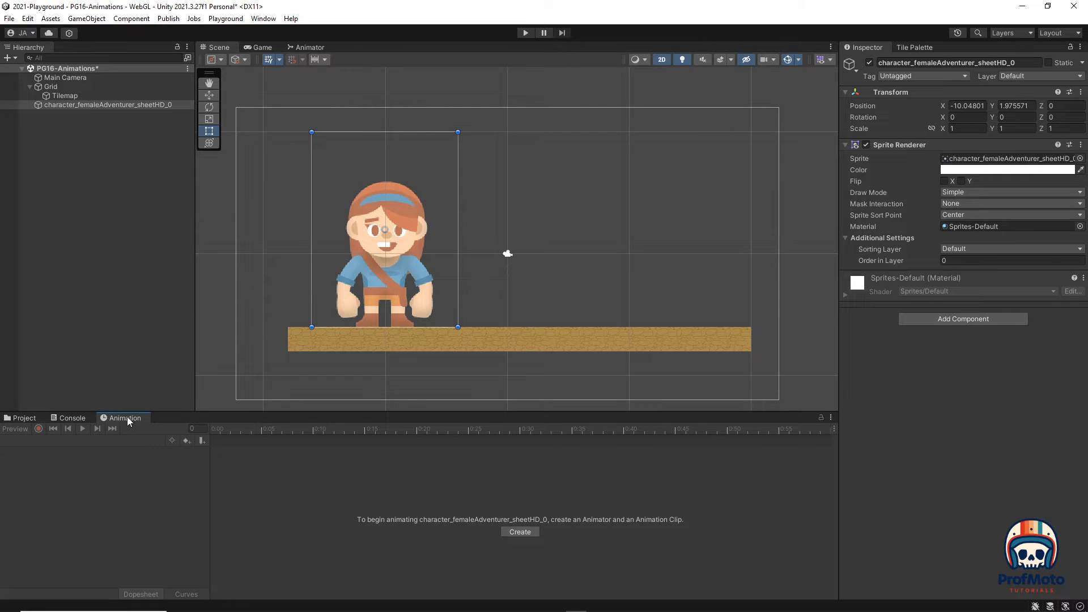
pyautogui.moveTo(126, 416); pyautogui.dragTo(607, 192)
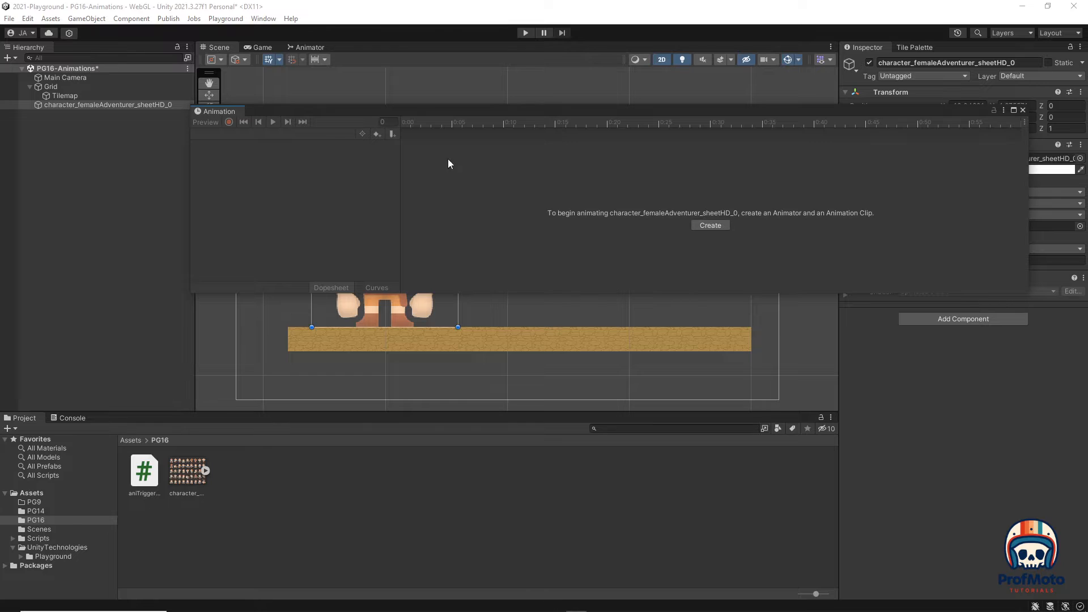
pyautogui.moveTo(219, 111); pyautogui.dragTo(103, 417)
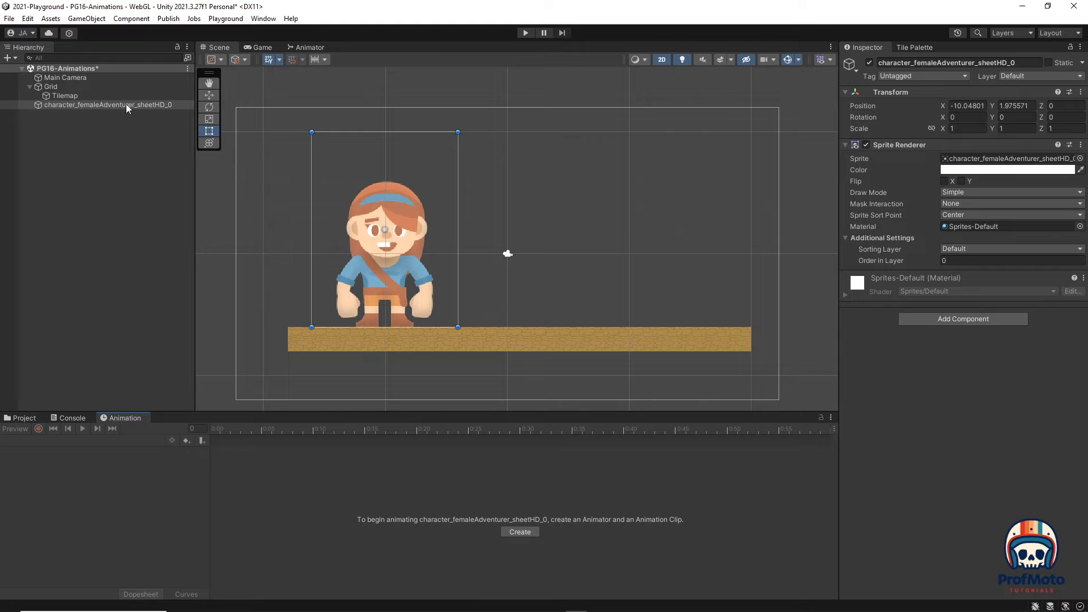
# Rename the female adventurer object in the scene as notAnimated
pyautogui.click(92, 102)
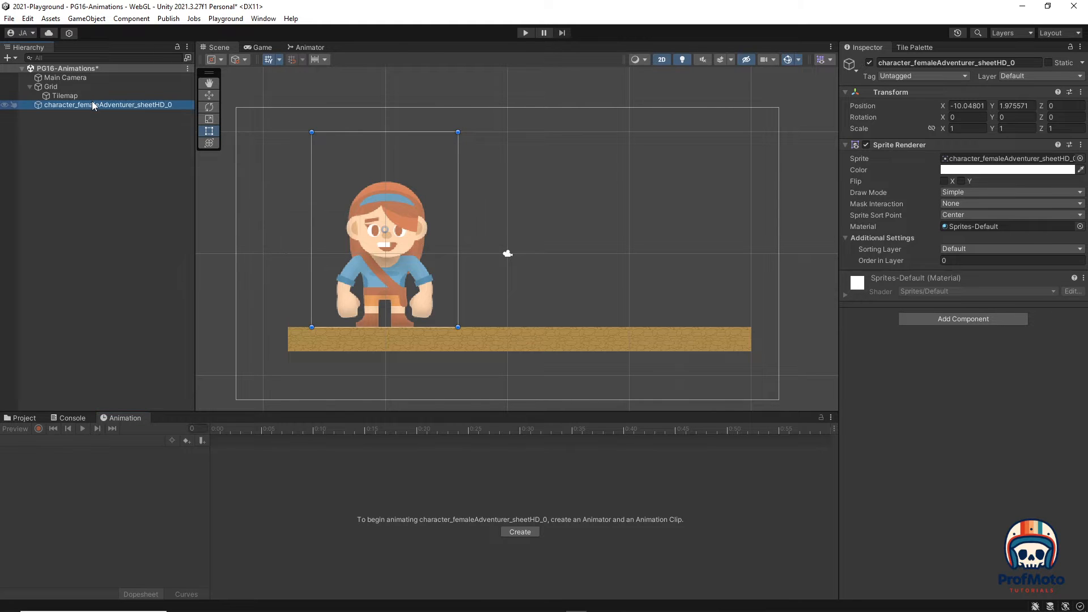
pyautogui.click(938, 63)
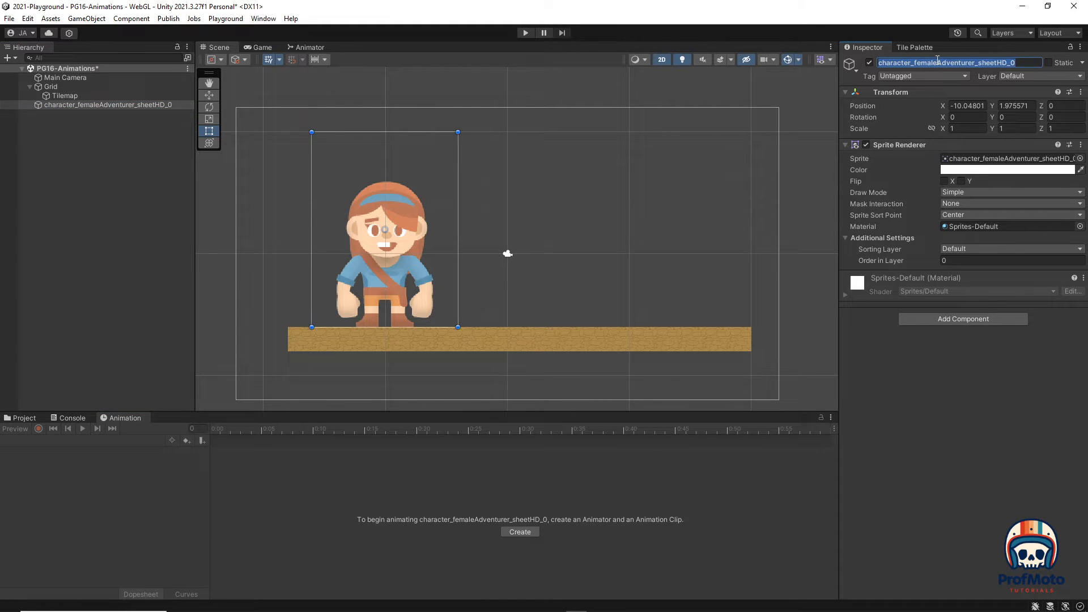
pyautogui.write('not')
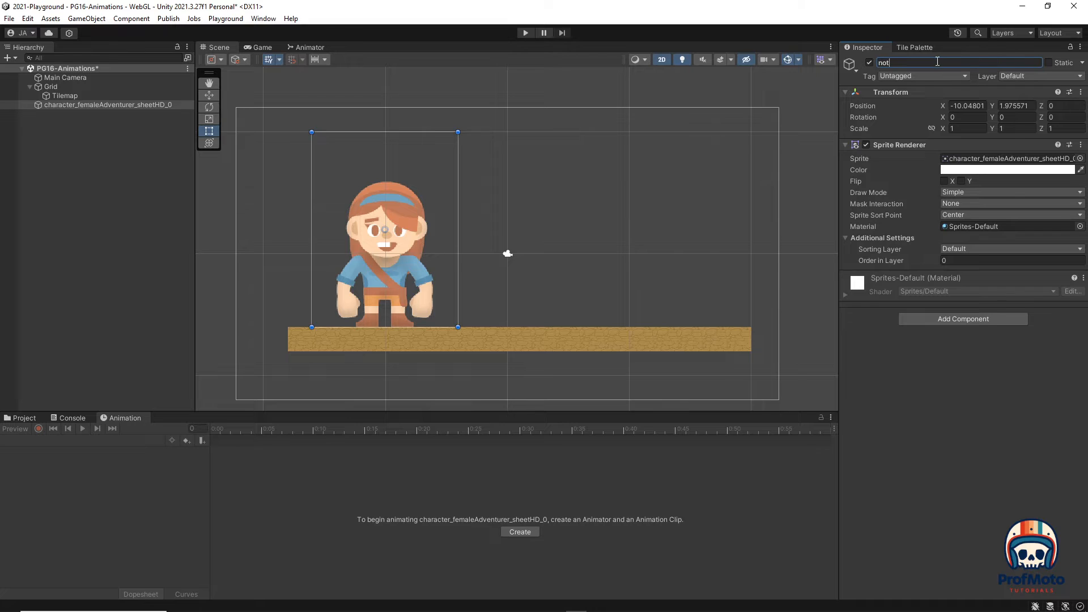
pyautogui.write('Animated')
pyautogui.press('Return')
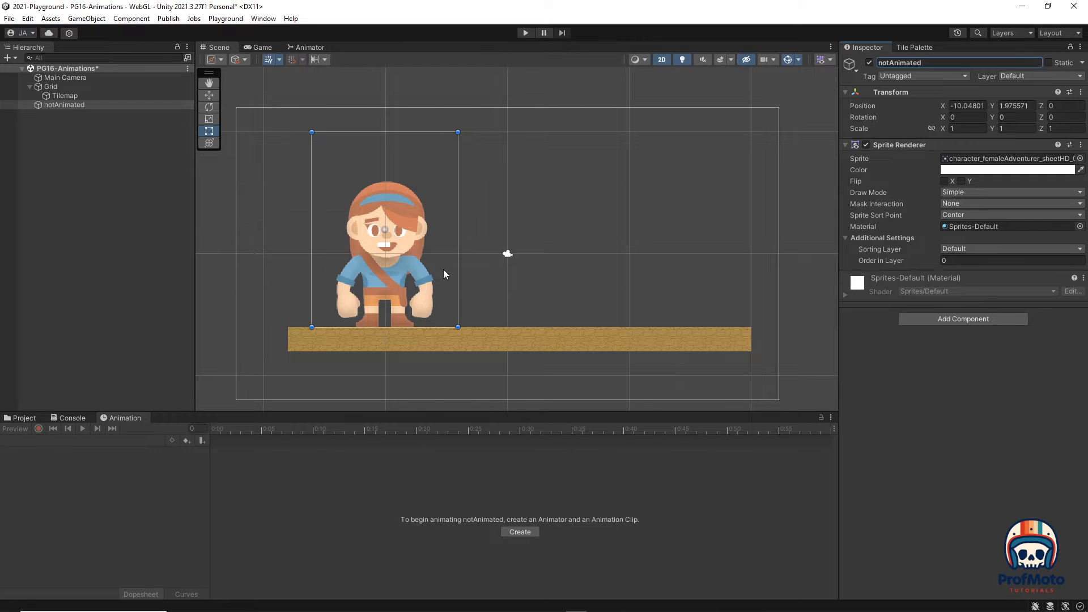
# Create an animation clip for the notAnimated object and save it in PG16 as newMovement
pyautogui.click(520, 532)
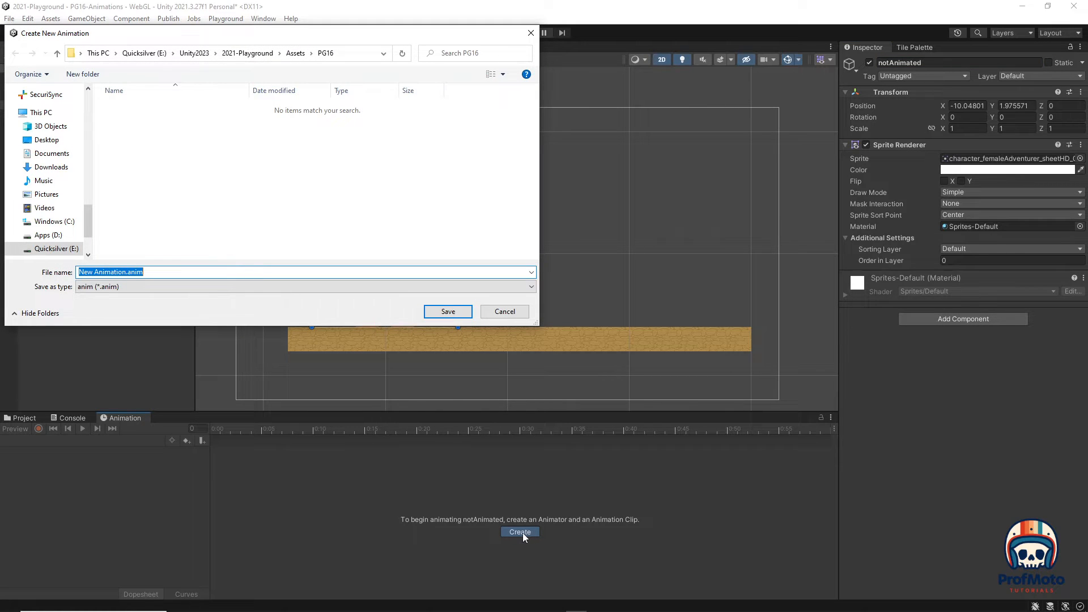
pyautogui.write('newA')
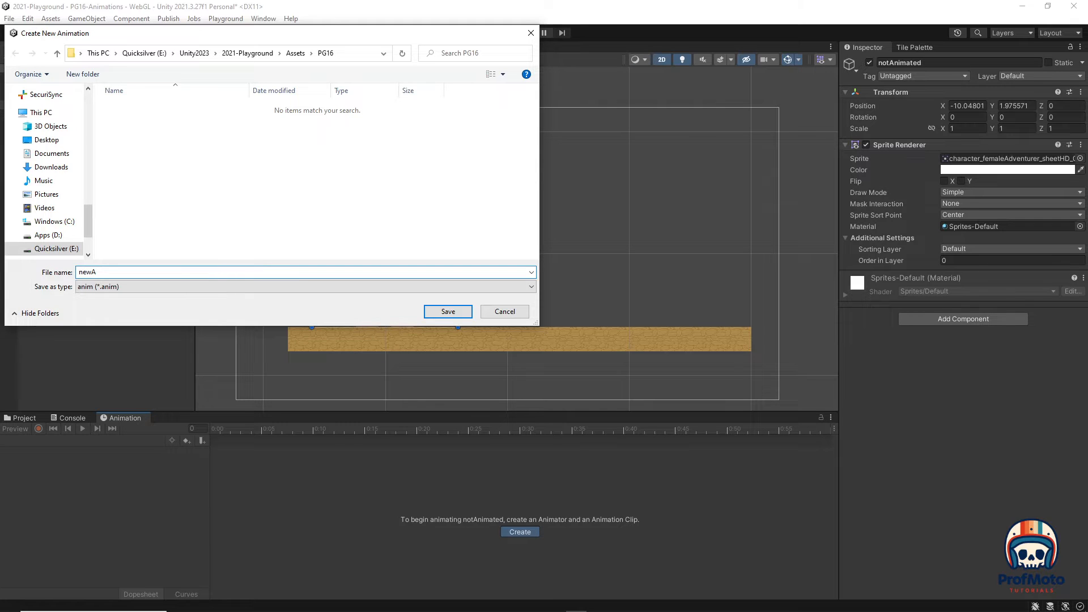
pyautogui.press('BackSpace')
pyautogui.write('Movement')
pyautogui.click(436, 317)
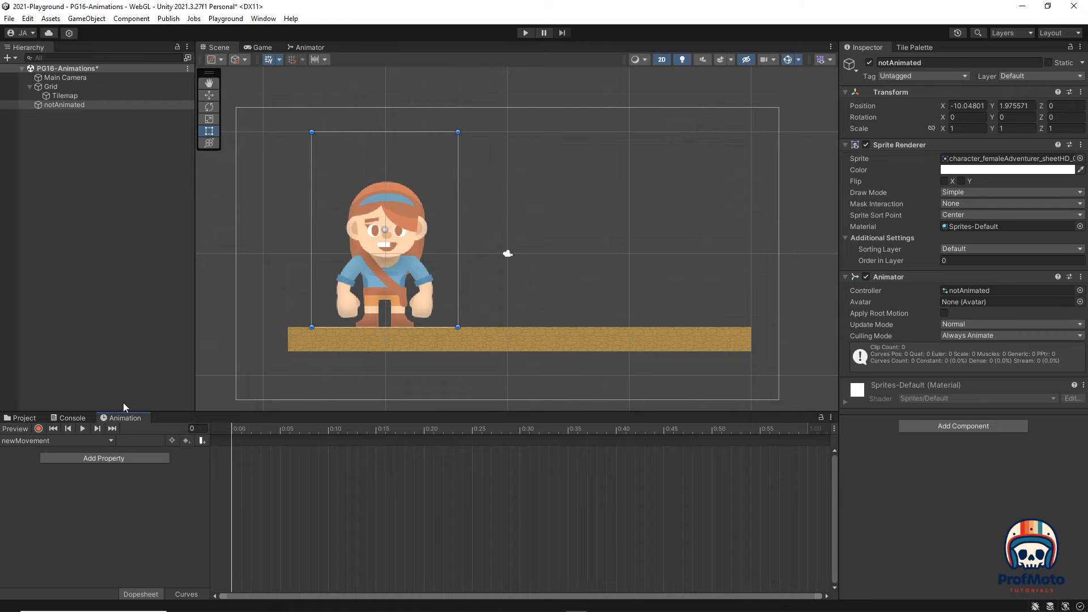
# Add the Transform Position property to the newMovement clip and return the playhead to frame 0
pyautogui.click(100, 454)
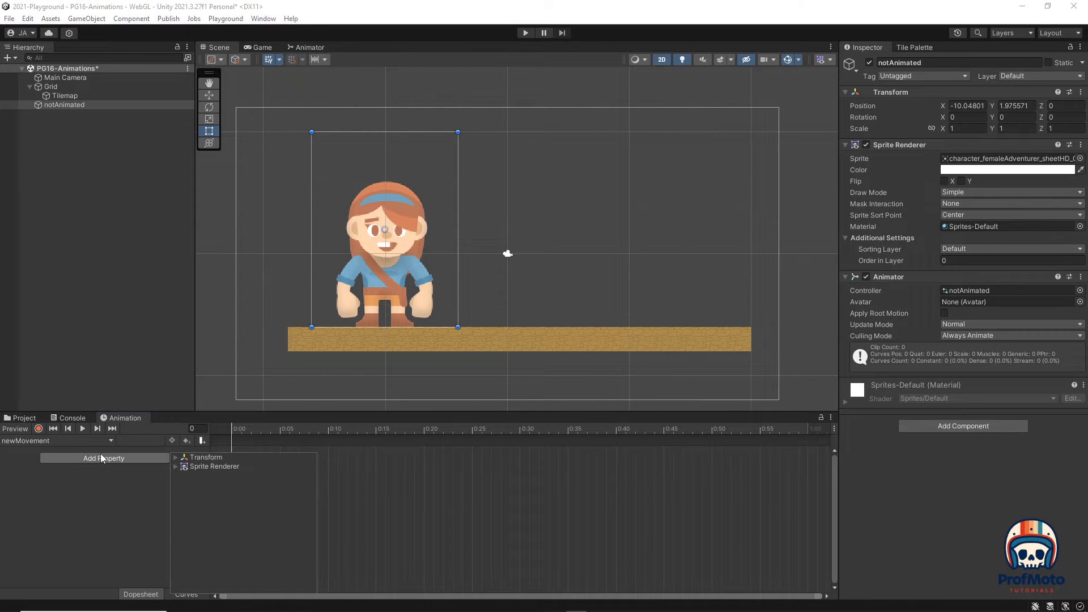
pyautogui.click(176, 458)
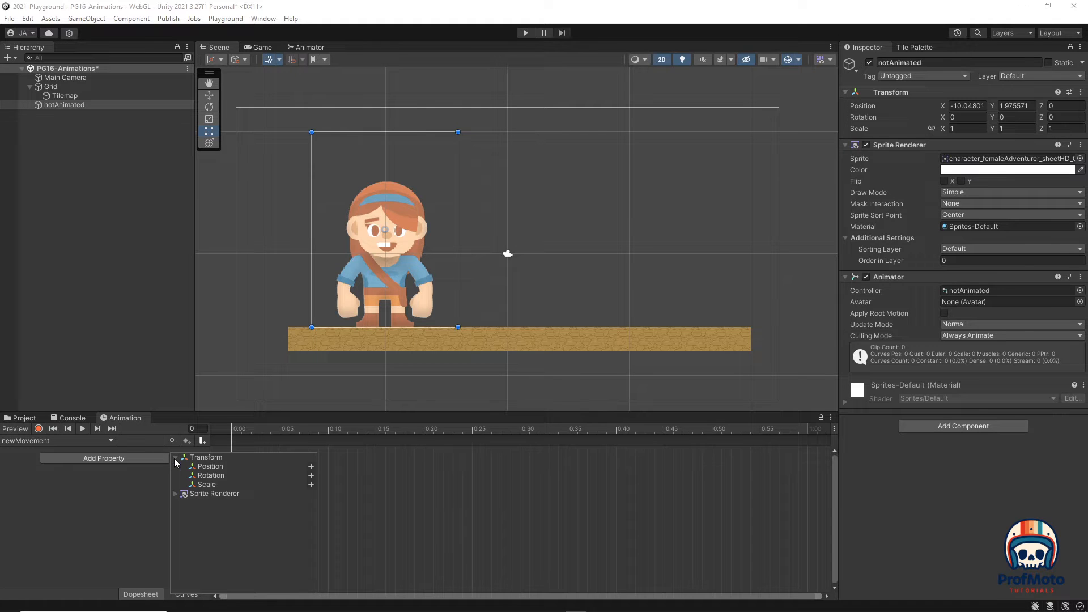
pyautogui.click(310, 466)
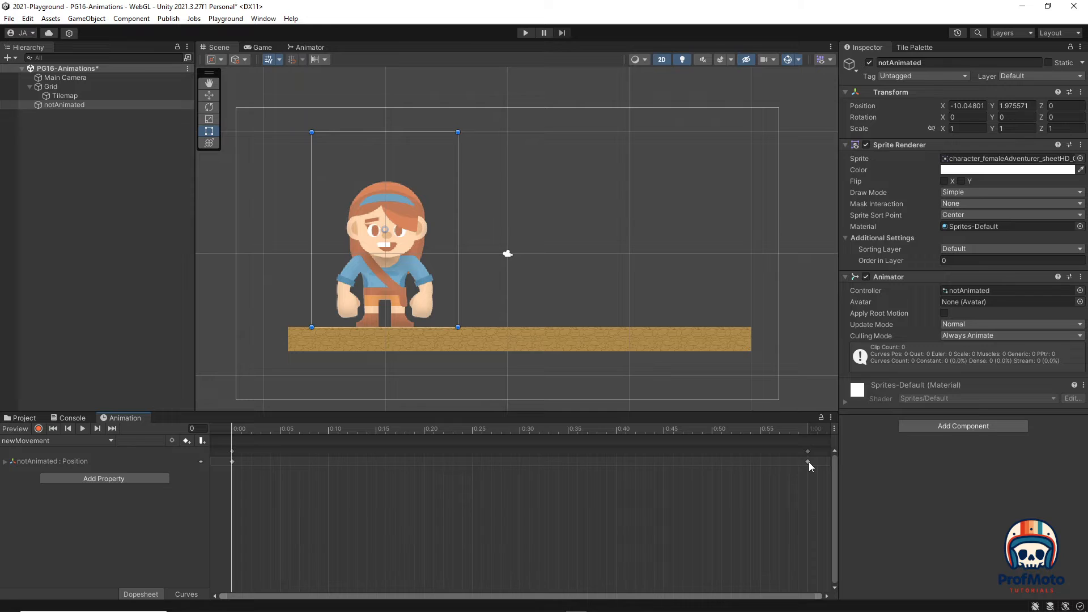
pyautogui.press('space')
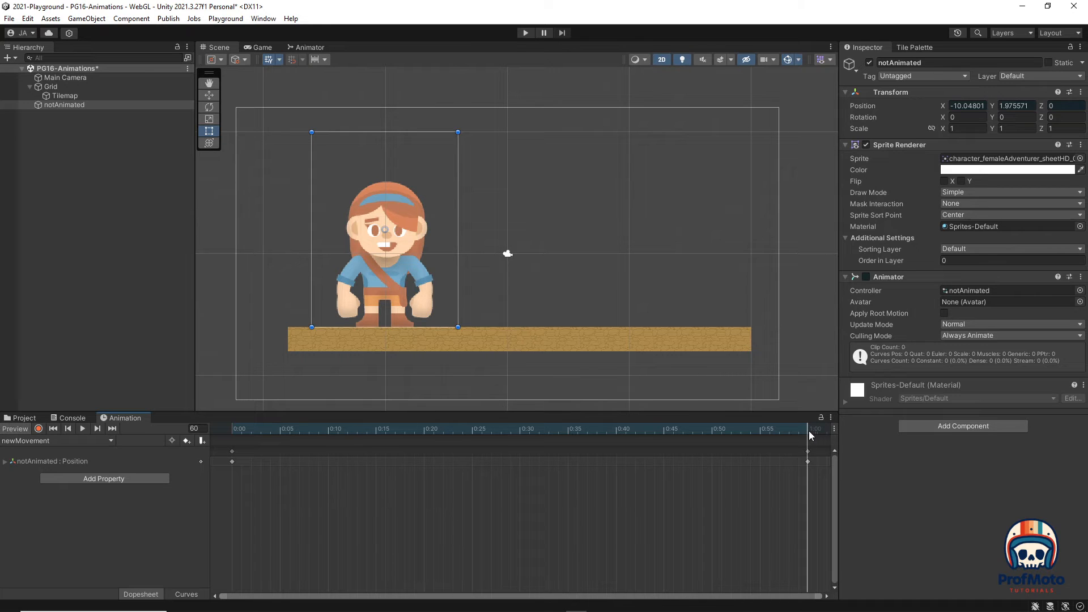
pyautogui.moveTo(235, 423)
pyautogui.mouseDown()
pyautogui.moveTo(499, 433)
pyautogui.moveTo(369, 440)
pyautogui.moveTo(310, 435)
pyautogui.moveTo(331, 430)
pyautogui.moveTo(321, 425)
pyautogui.moveTo(406, 434)
pyautogui.moveTo(229, 427)
pyautogui.mouseUp()
# Start recording and create a position keyframe at frame 10 with the character raised to Y 7.22
pyautogui.click(39, 429)
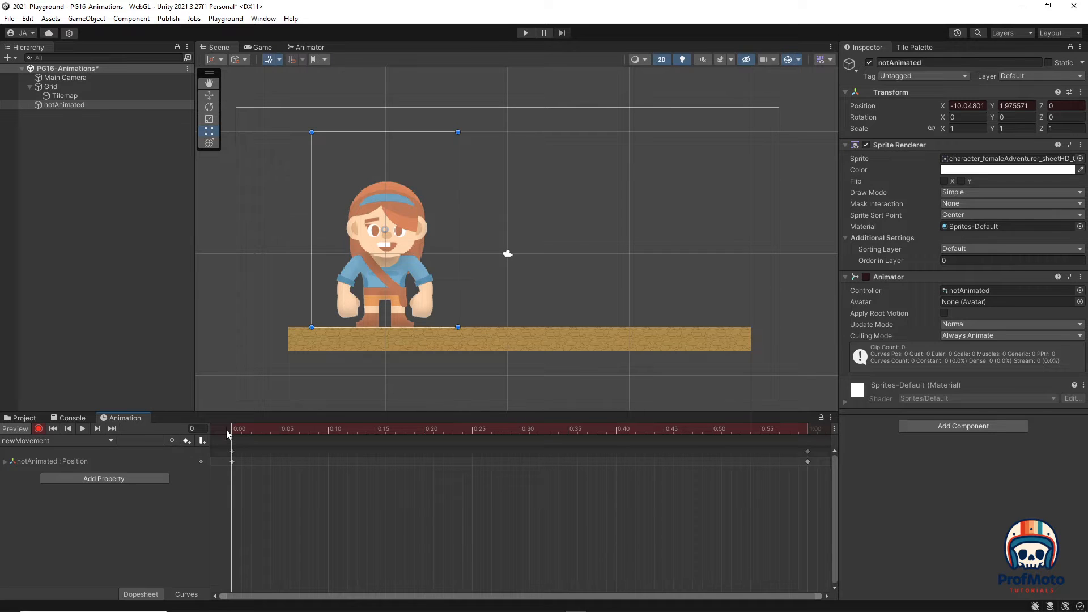
pyautogui.moveTo(233, 428); pyautogui.dragTo(328, 431)
pyautogui.click(209, 96)
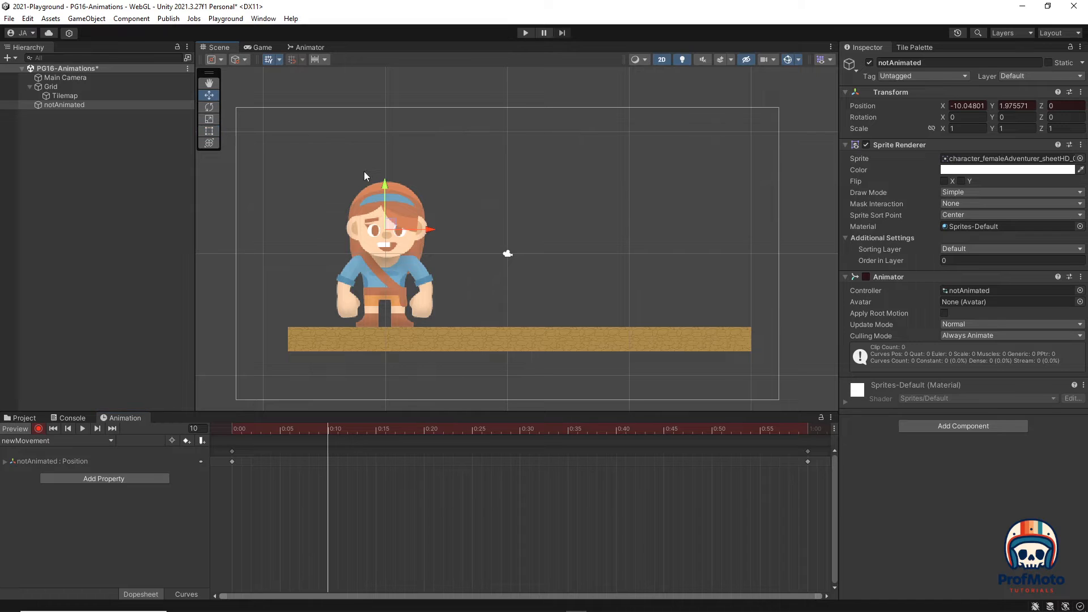
pyautogui.moveTo(383, 189); pyautogui.dragTo(386, 124)
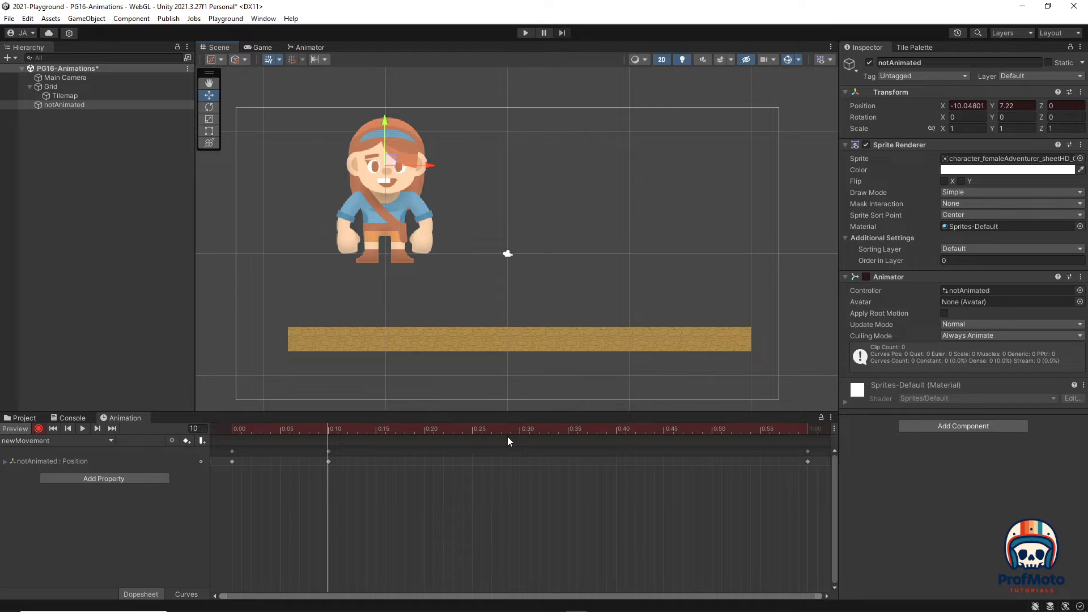
# Record a position keyframe at frame 20 with the character lowered to Y 1.89, and stop recording
pyautogui.click(423, 429)
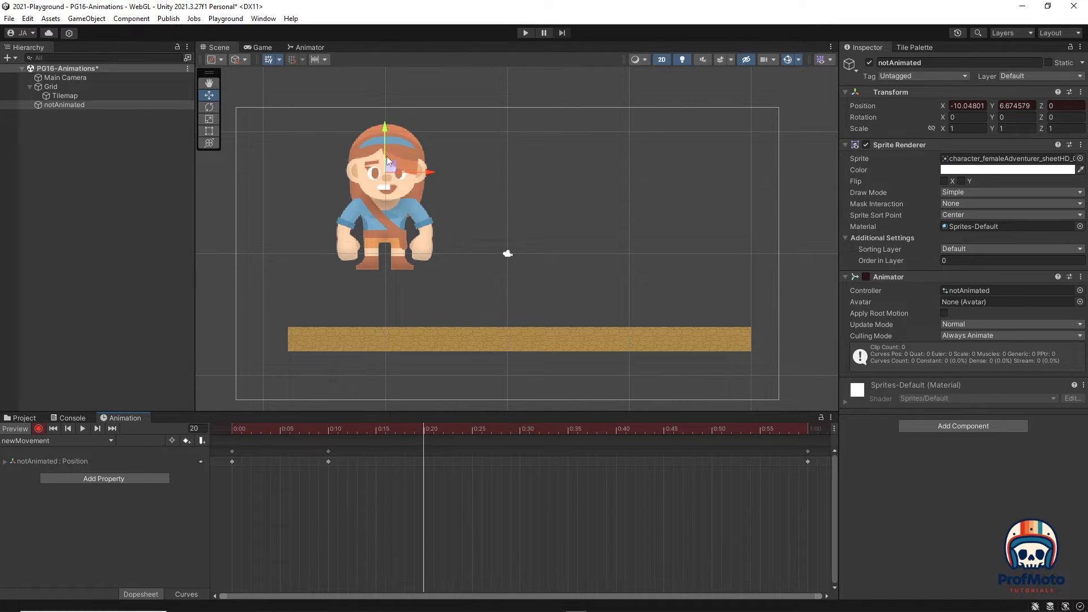
pyautogui.moveTo(383, 121); pyautogui.dragTo(378, 181)
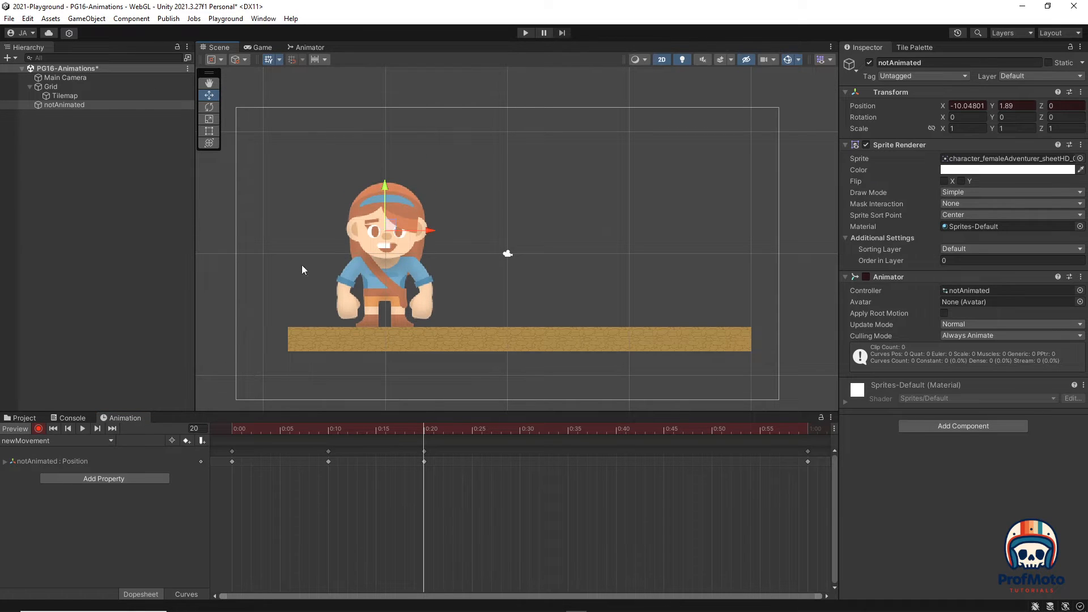
pyautogui.click(38, 429)
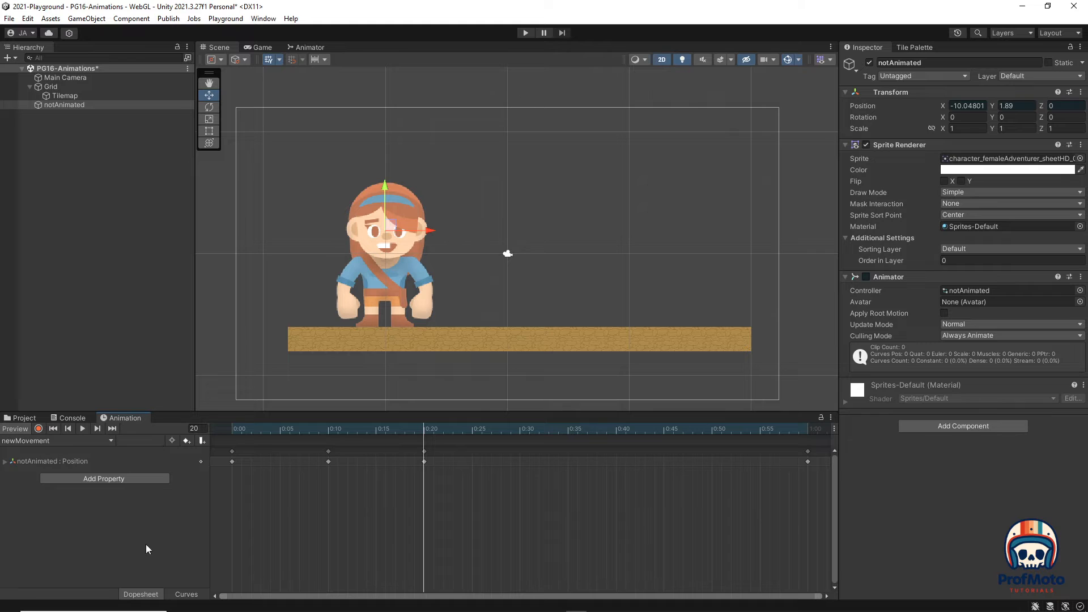
# Preview the newMovement jump from the start, and scrub through its timeline and back to frame 0
pyautogui.moveTo(253, 430); pyautogui.dragTo(226, 427)
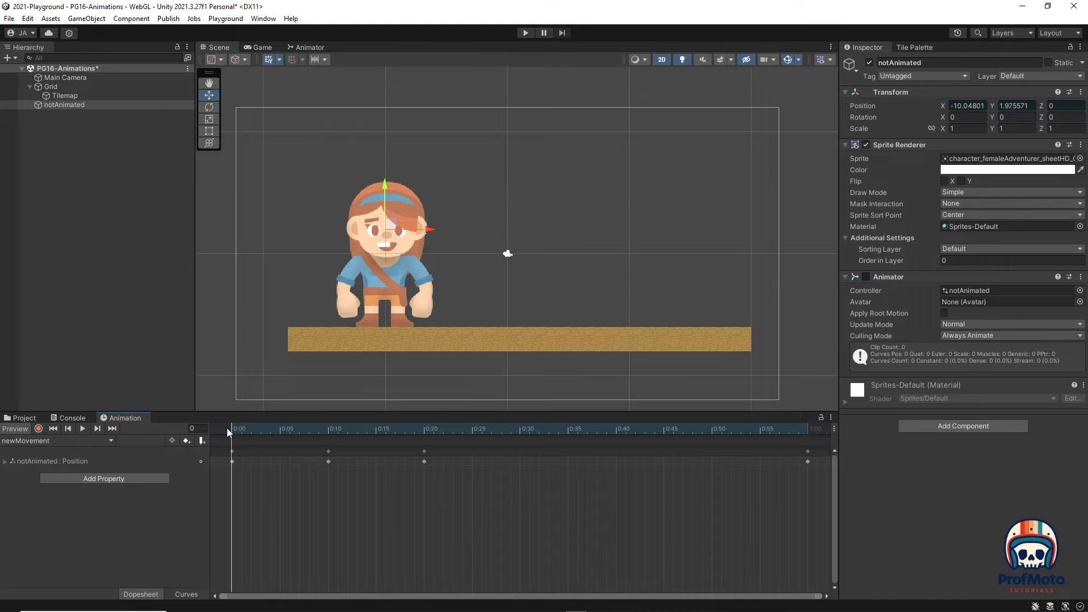
pyautogui.click(83, 429)
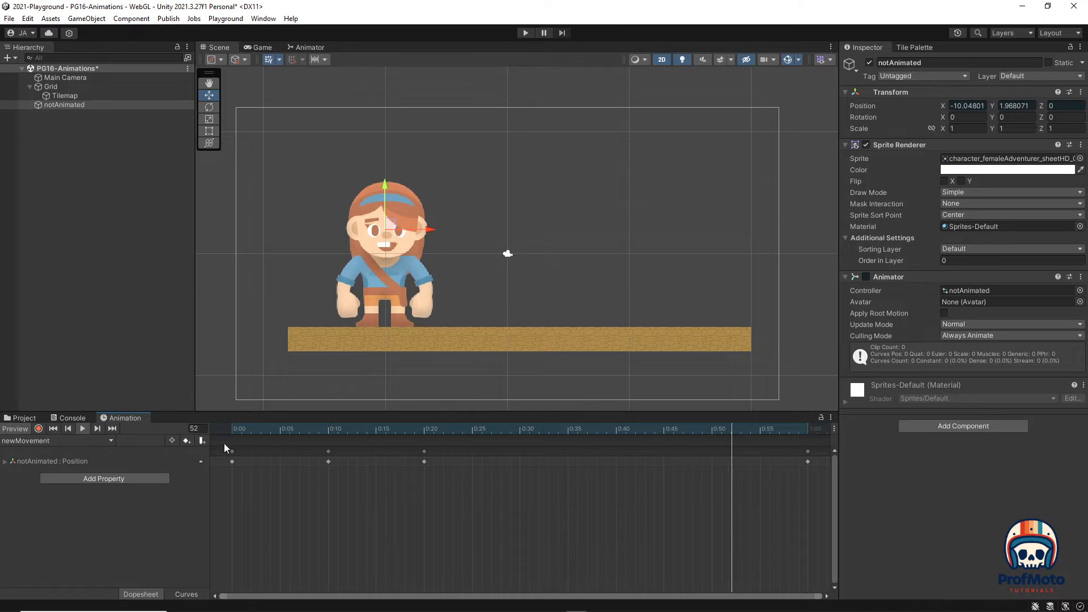
pyautogui.click(83, 429)
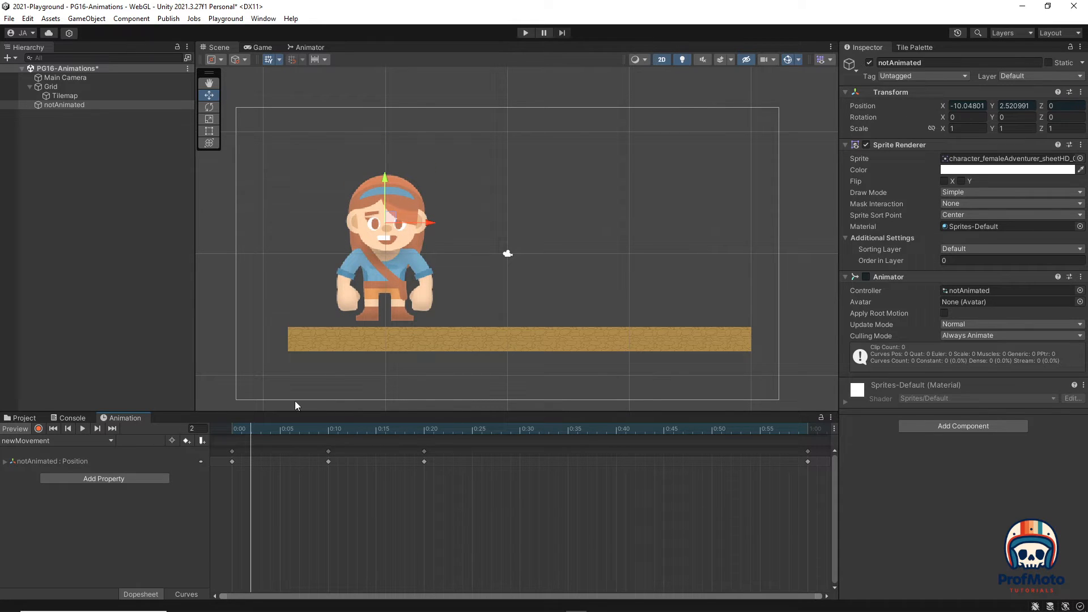
pyautogui.moveTo(234, 430); pyautogui.dragTo(809, 434)
pyautogui.moveTo(454, 432); pyautogui.dragTo(228, 426)
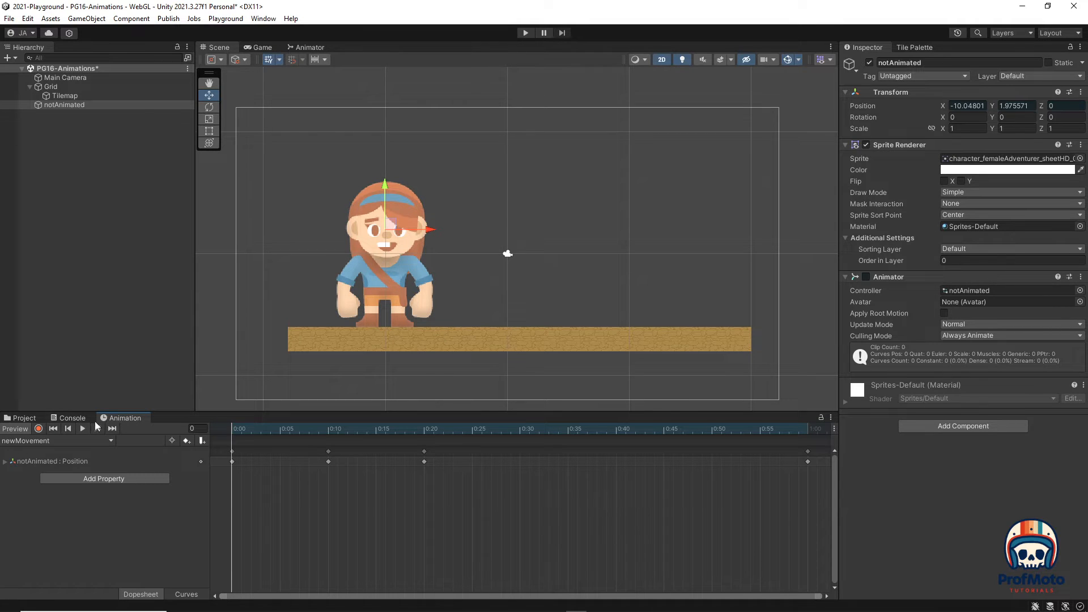
# Delete the notAnimated object from the scene, along with the newMovement clip and notAnimated controller in PG16
pyautogui.click(24, 417)
pyautogui.click(441, 239)
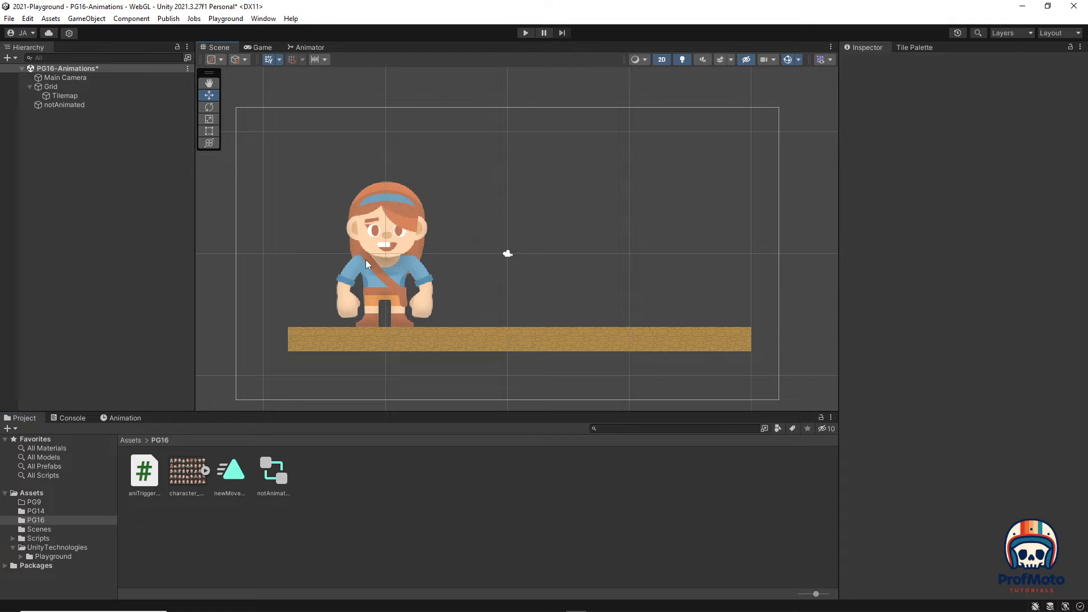
pyautogui.click(366, 262)
pyautogui.press('Delete')
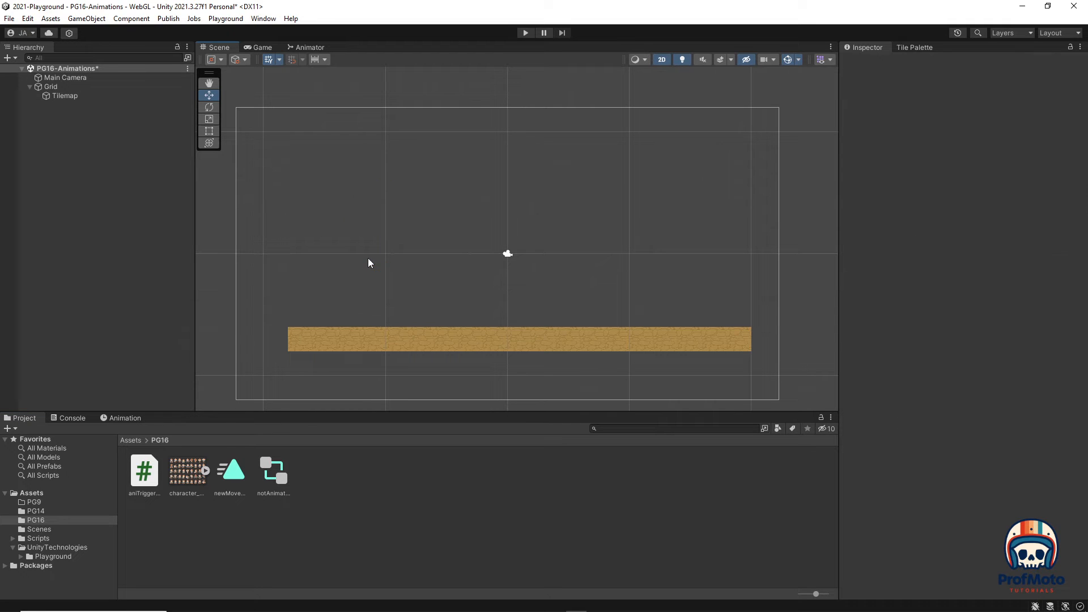
pyautogui.click(232, 475)
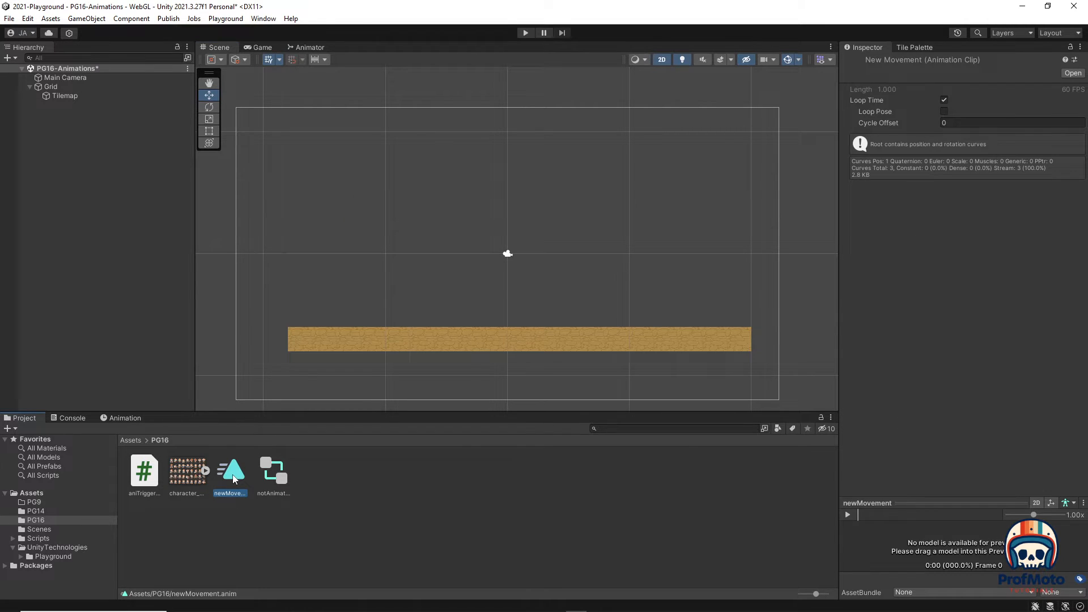
pyautogui.press('Delete')
pyautogui.click(561, 338)
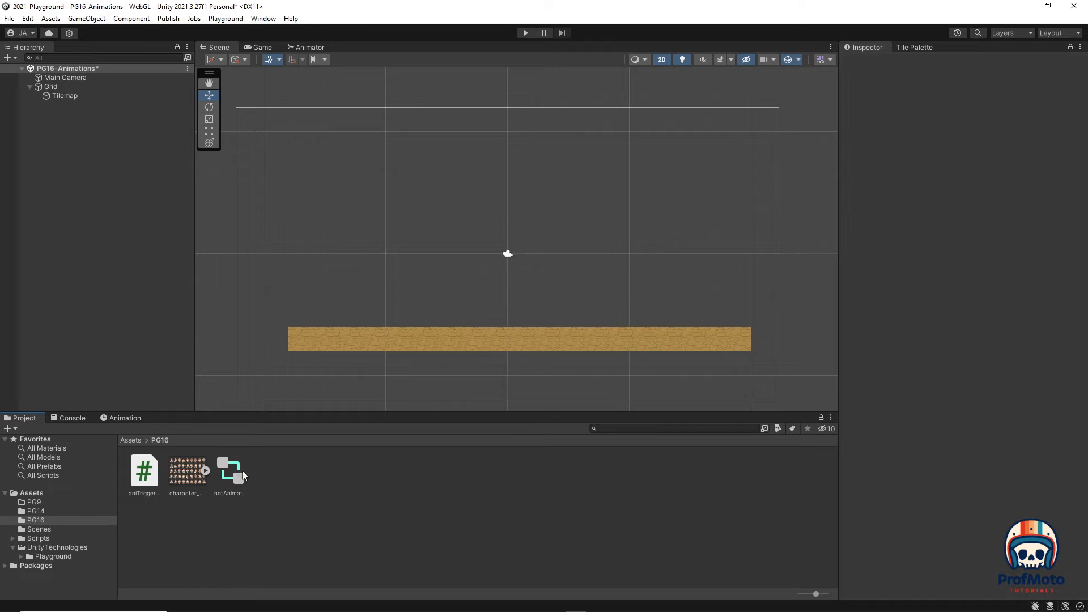
pyautogui.click(243, 471)
pyautogui.press('Delete')
pyautogui.click(570, 337)
# Place sprites 0, 12, 13 and 23 of the character sheet together on the platform's left part, saving the new animation as fa_idle in PG16
pyautogui.click(204, 470)
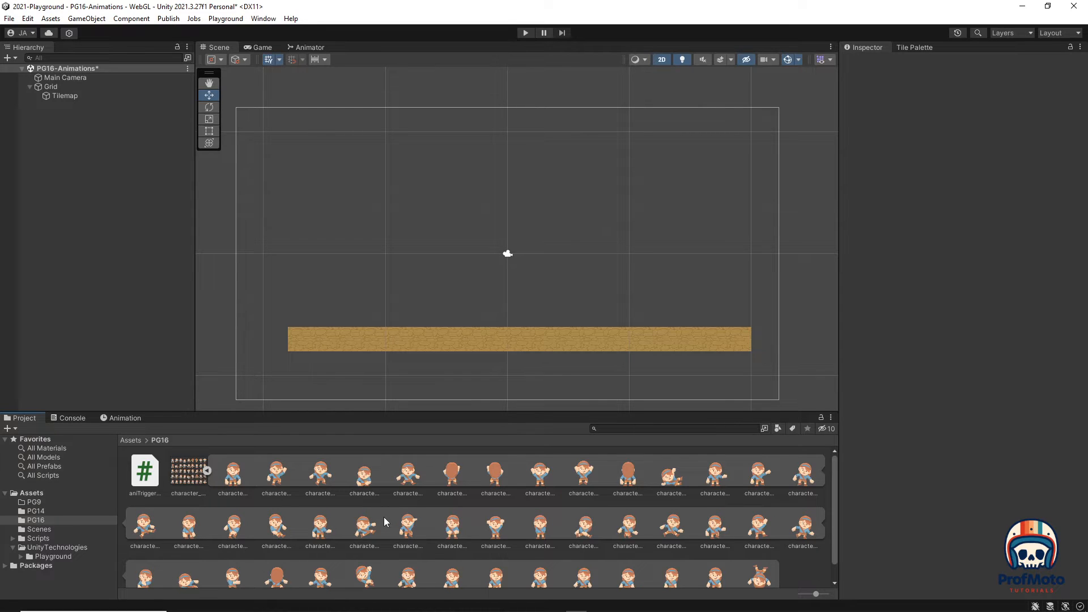
pyautogui.click(230, 470)
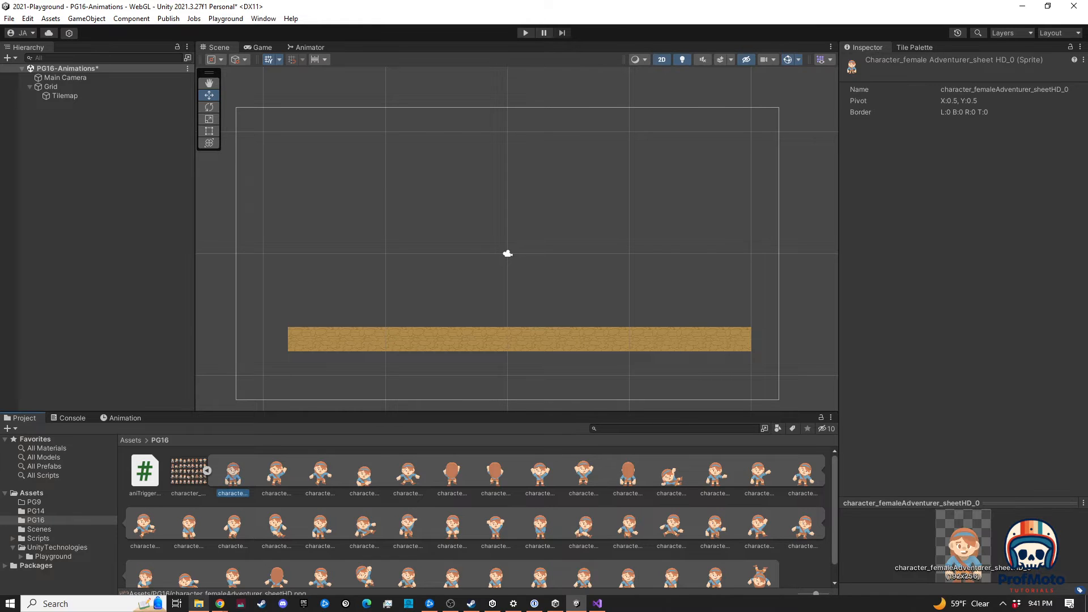
pyautogui.moveTo(198, 604)
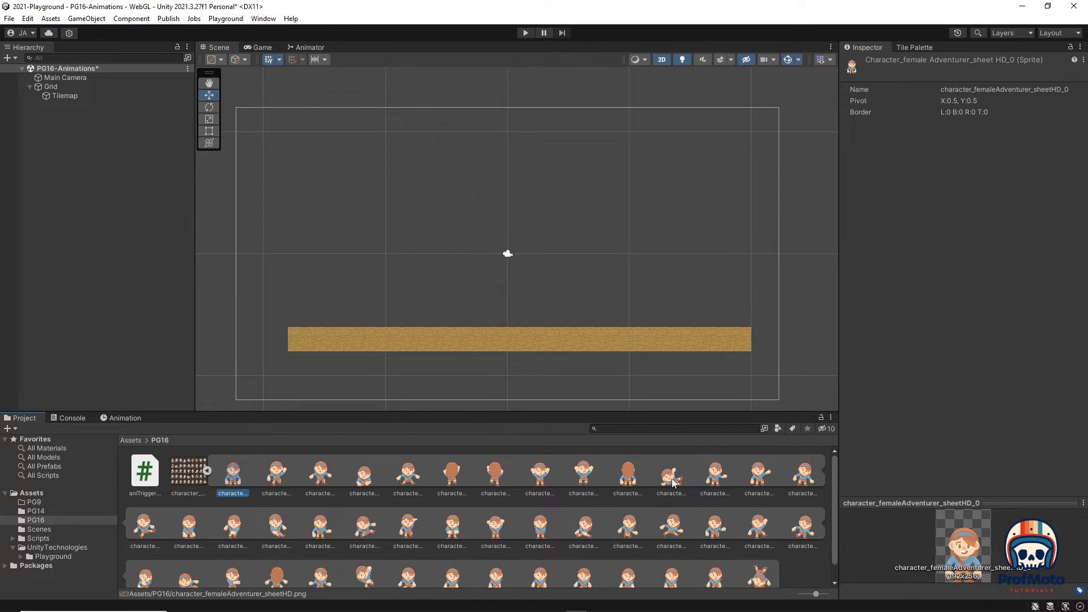
pyautogui.keyDown('ctrl'); pyautogui.click(759, 473); pyautogui.keyUp('ctrl')
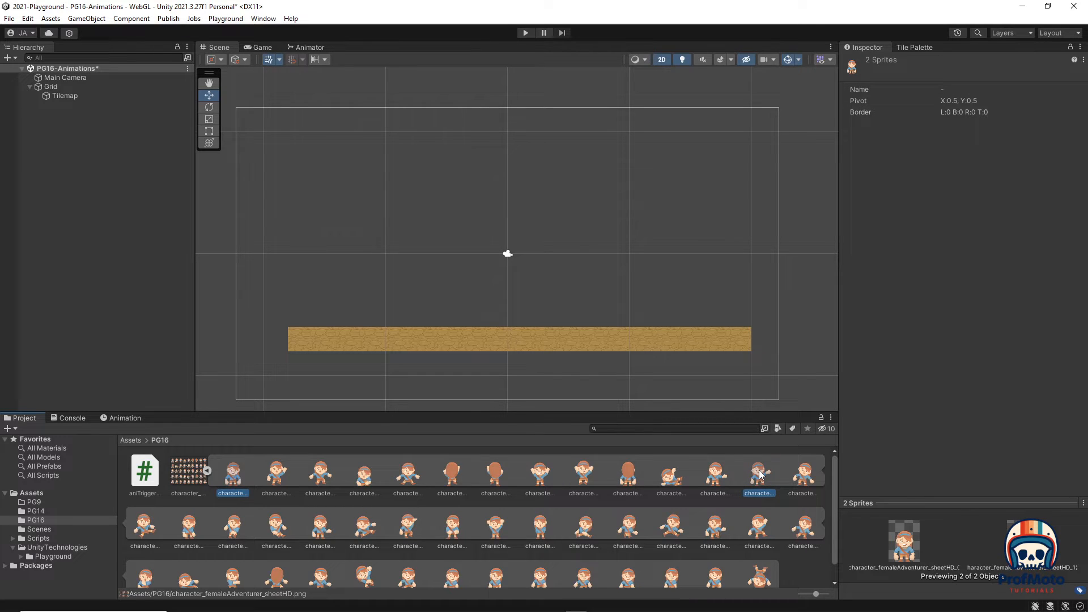
pyautogui.keyDown('ctrl'); pyautogui.click(805, 480); pyautogui.keyUp('ctrl')
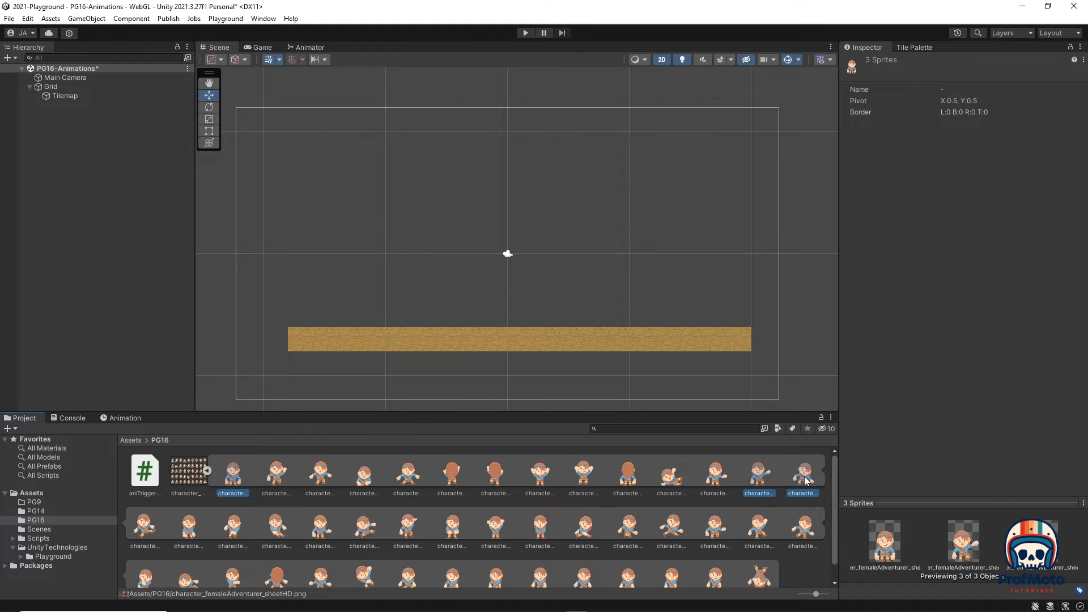
pyautogui.keyDown('ctrl'); pyautogui.click(540, 532); pyautogui.keyUp('ctrl')
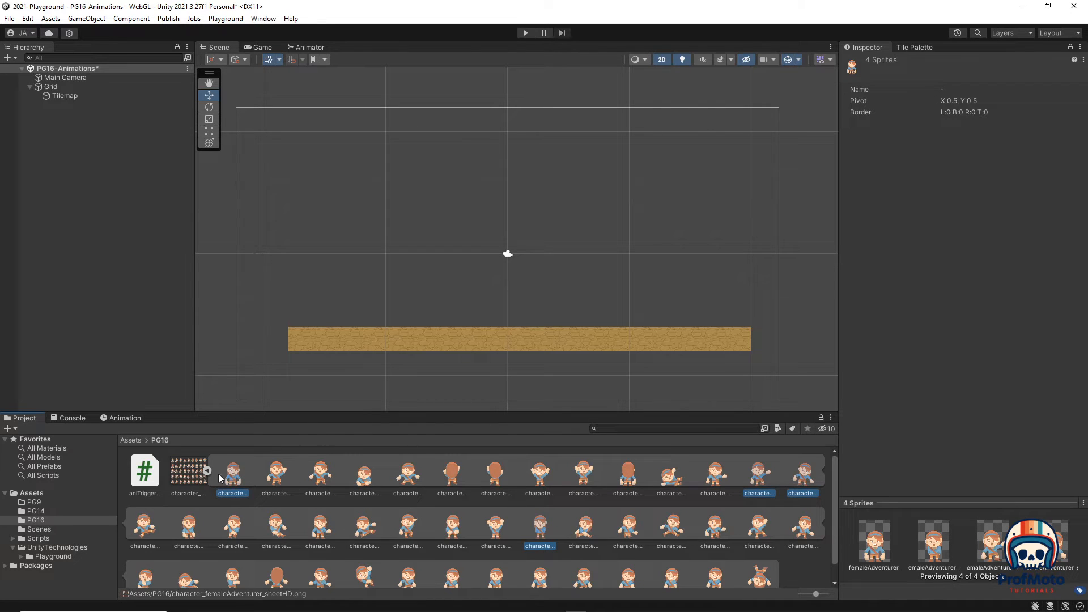
pyautogui.moveTo(226, 476); pyautogui.dragTo(386, 233)
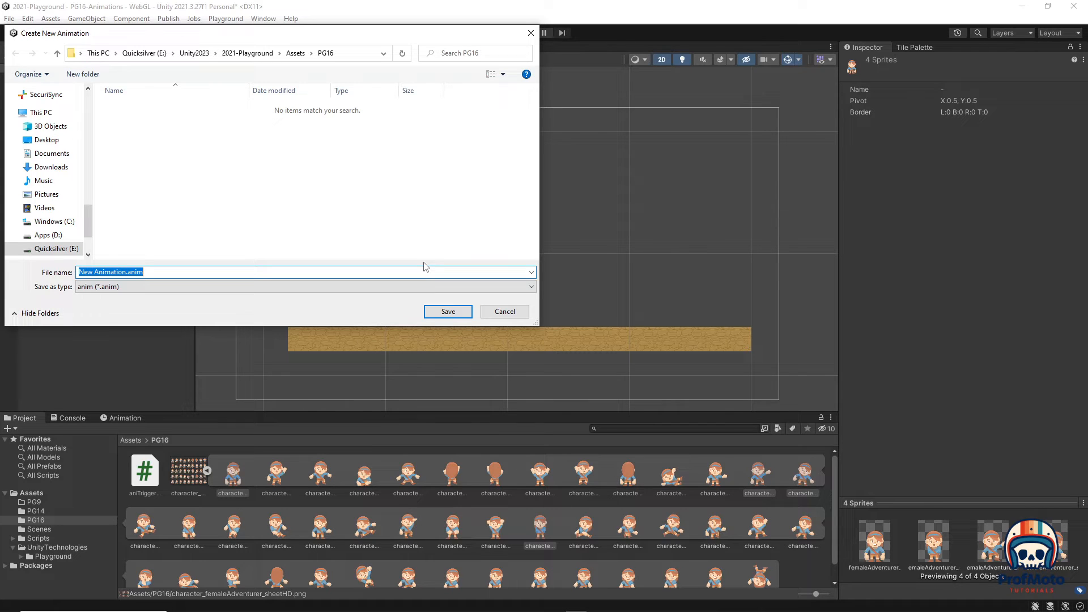
pyautogui.write('f')
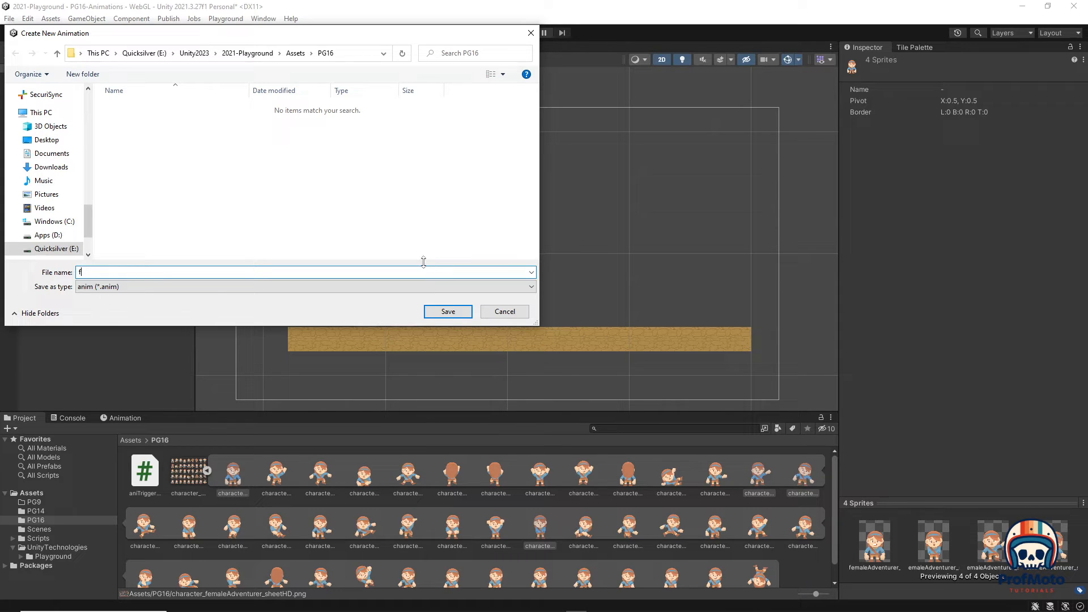
pyautogui.write('a_idel')
pyautogui.press('BackSpace')
pyautogui.press('BackSpace')
pyautogui.write('le')
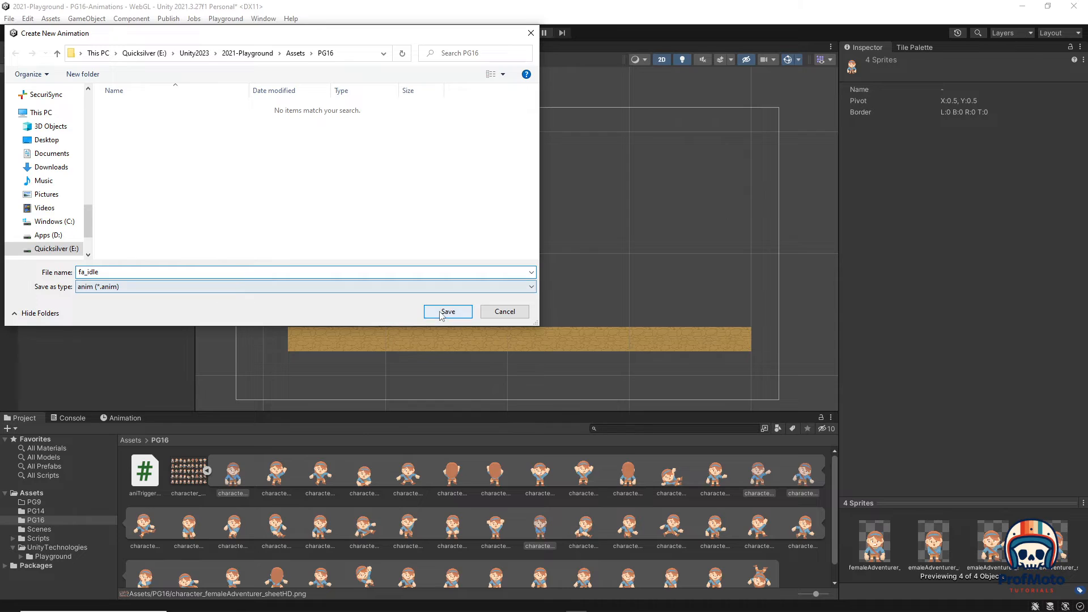
pyautogui.click(441, 312)
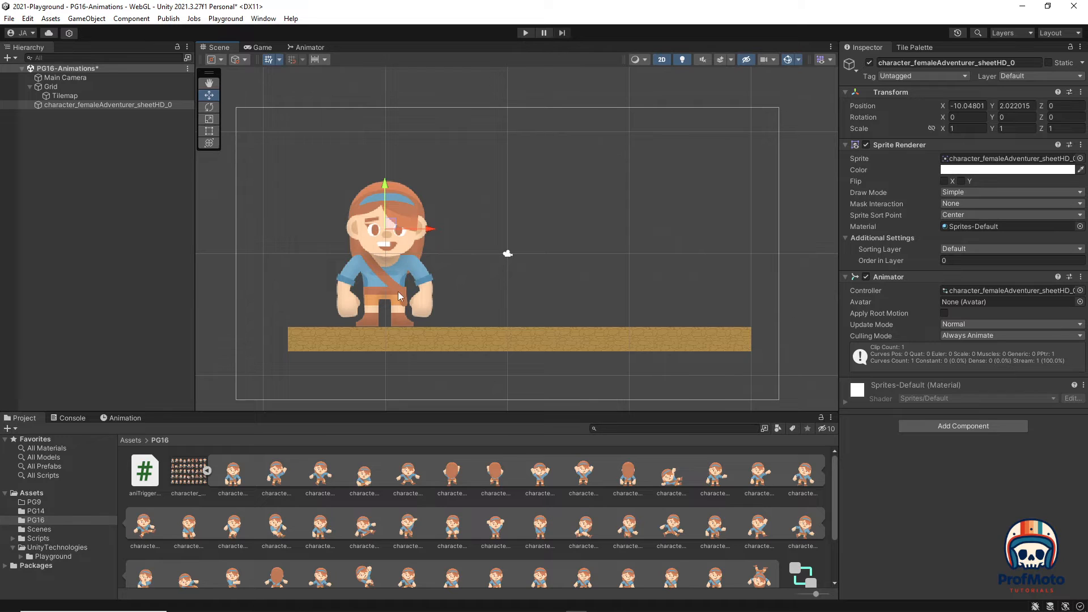
# Inspect the new fa_idle clip and its animator controller, and test the idle animation in Play mode
pyautogui.click(207, 471)
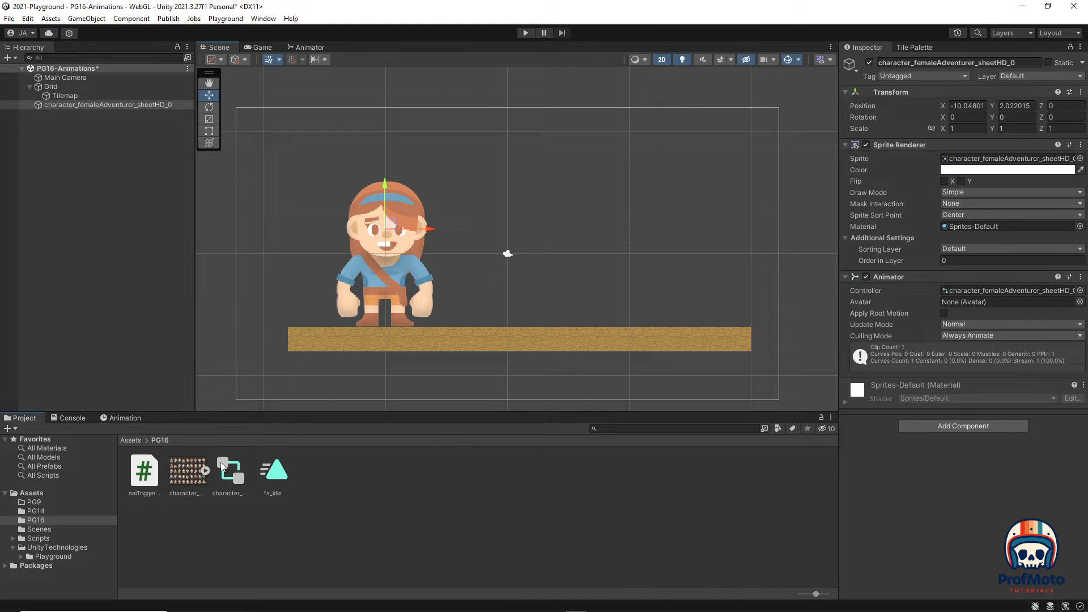
pyautogui.click(265, 472)
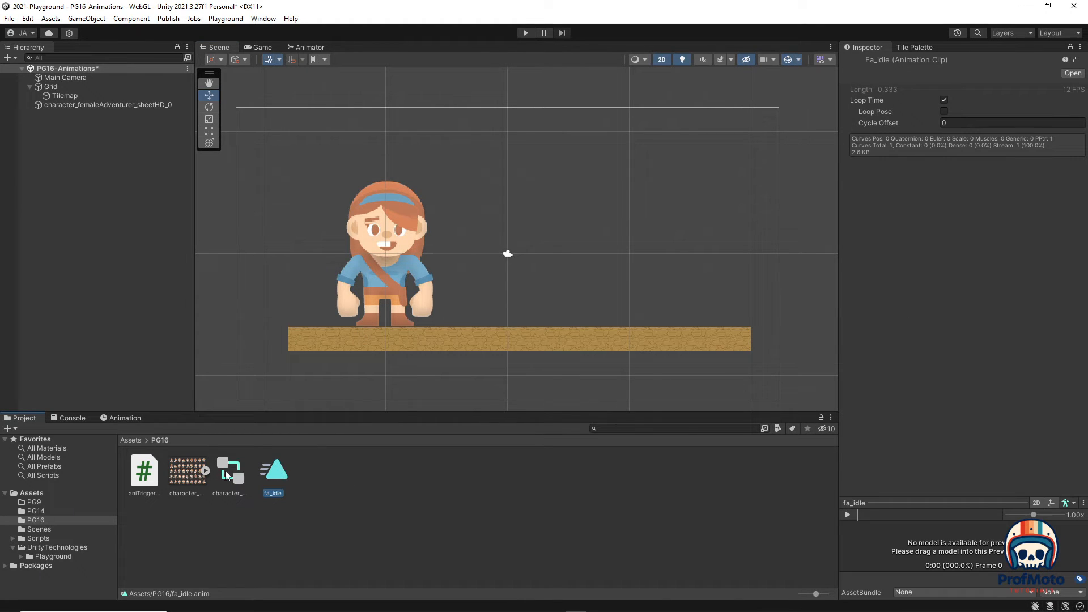
pyautogui.click(242, 481)
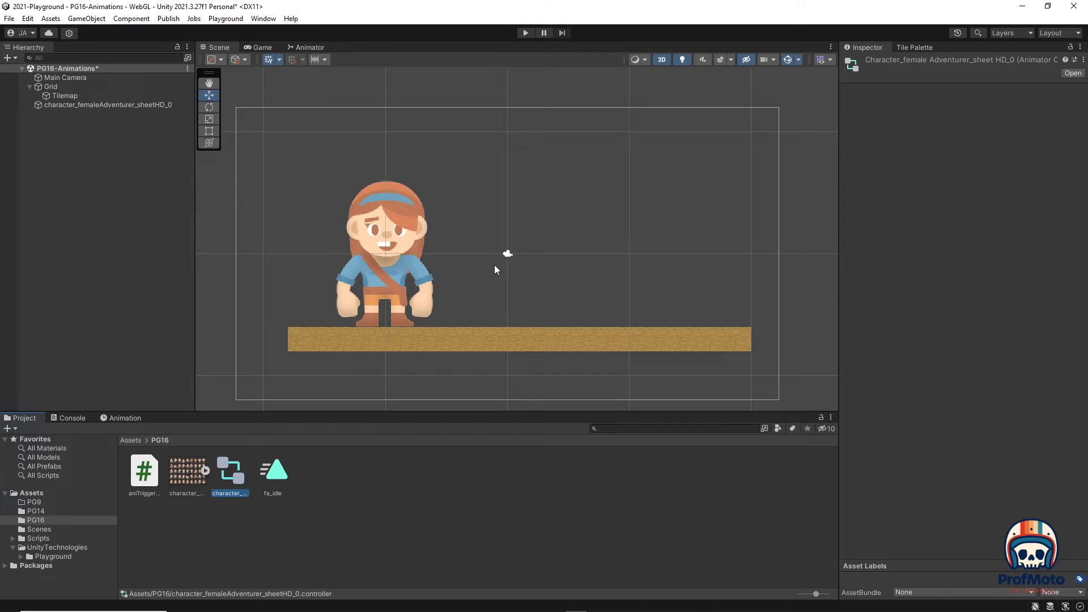
pyautogui.click(524, 35)
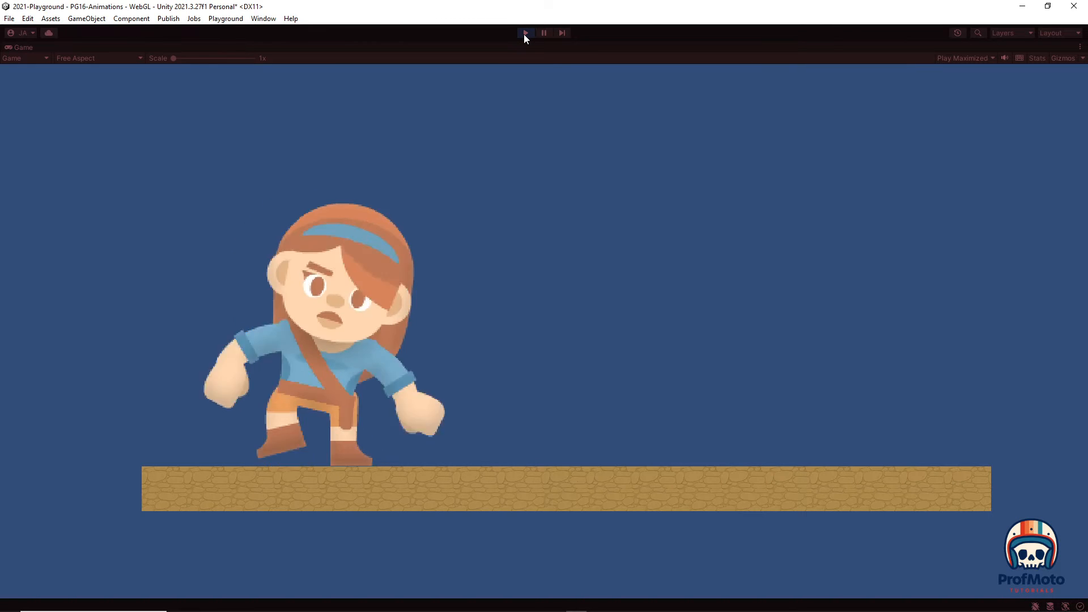
pyautogui.click(523, 34)
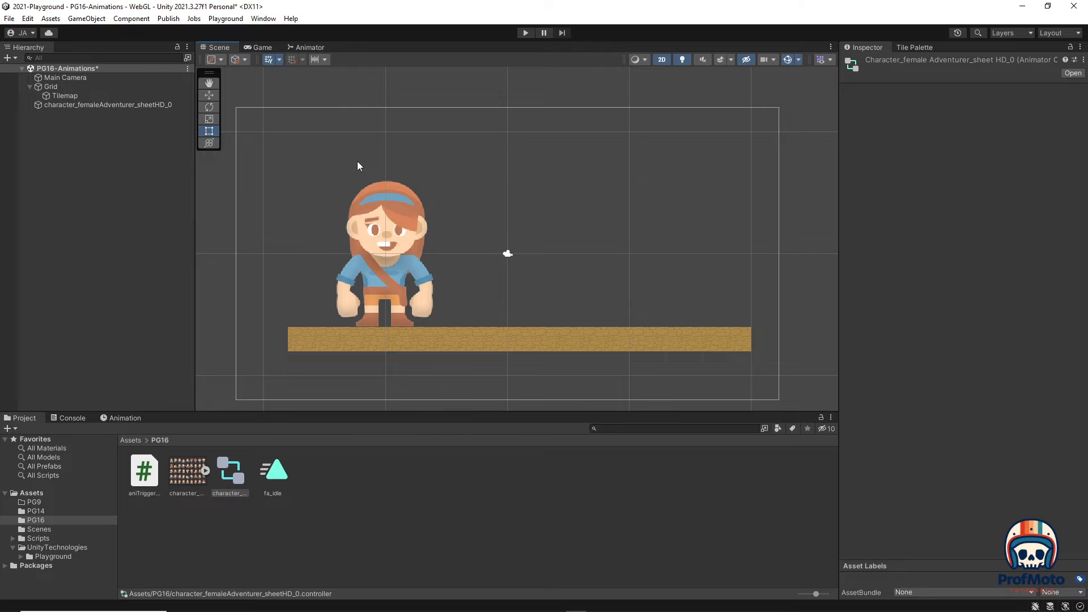
# Open the character's fa_idle timeline with its sprite thumbnails expanded, and move the last keyframe to 1:00
pyautogui.click(267, 469)
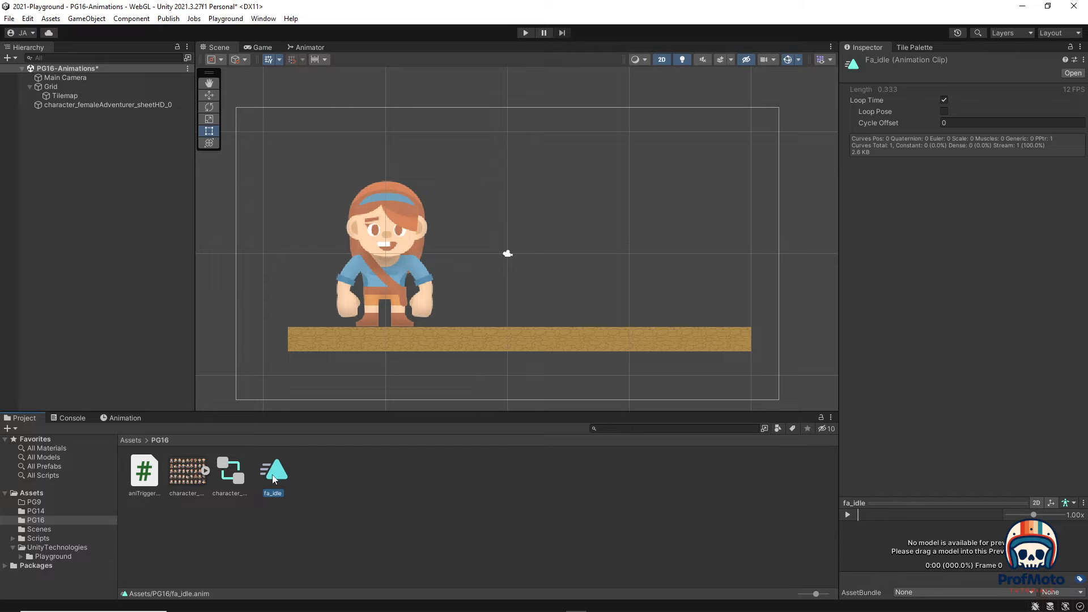
pyautogui.click(377, 230)
pyautogui.click(116, 417)
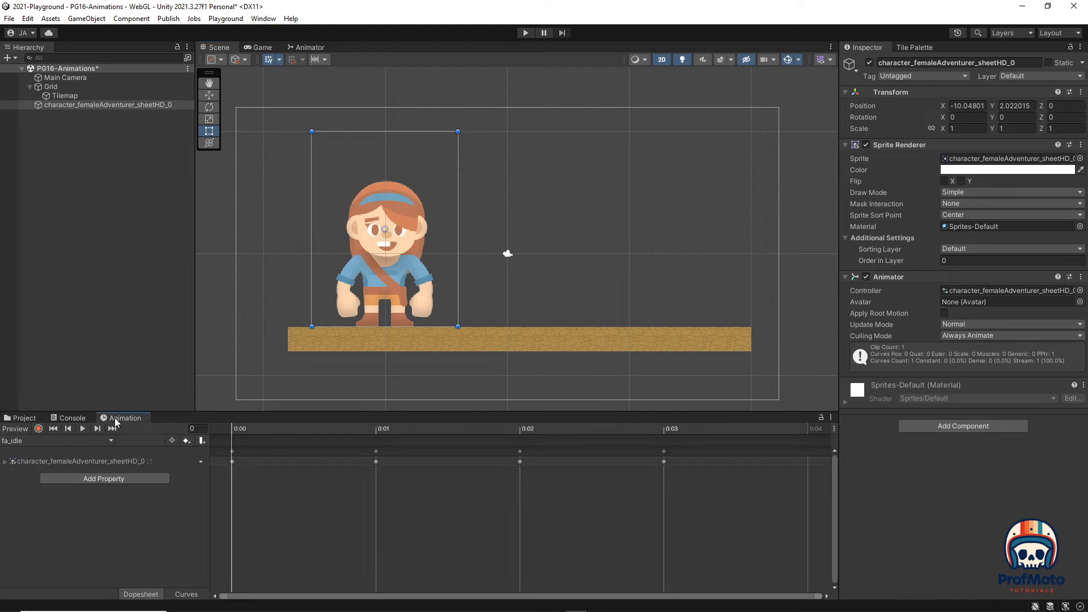
pyautogui.click(5, 462)
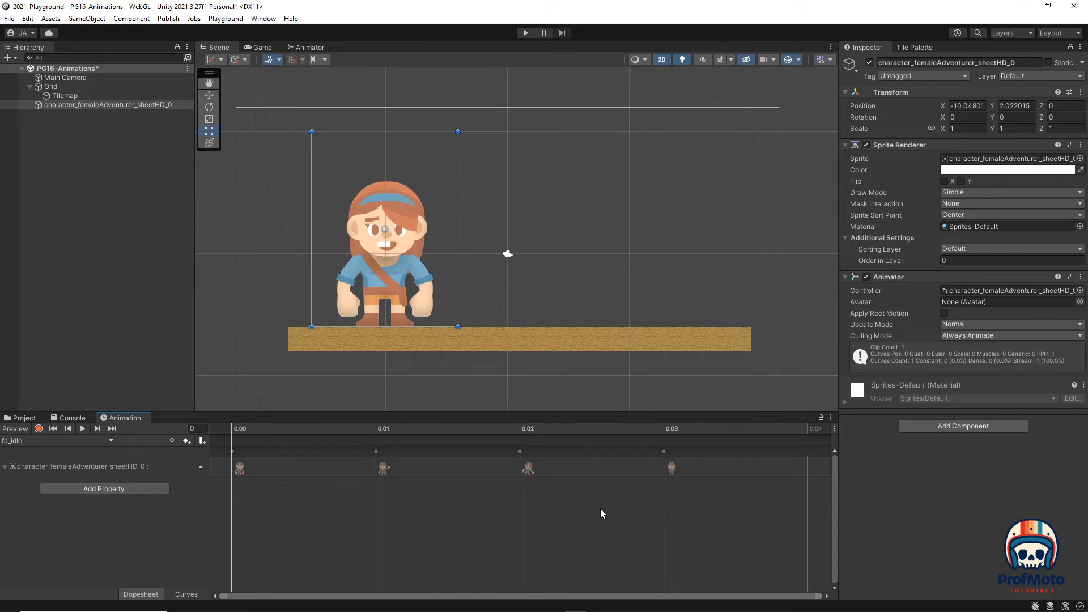
pyautogui.scroll(-8, 511, 501)
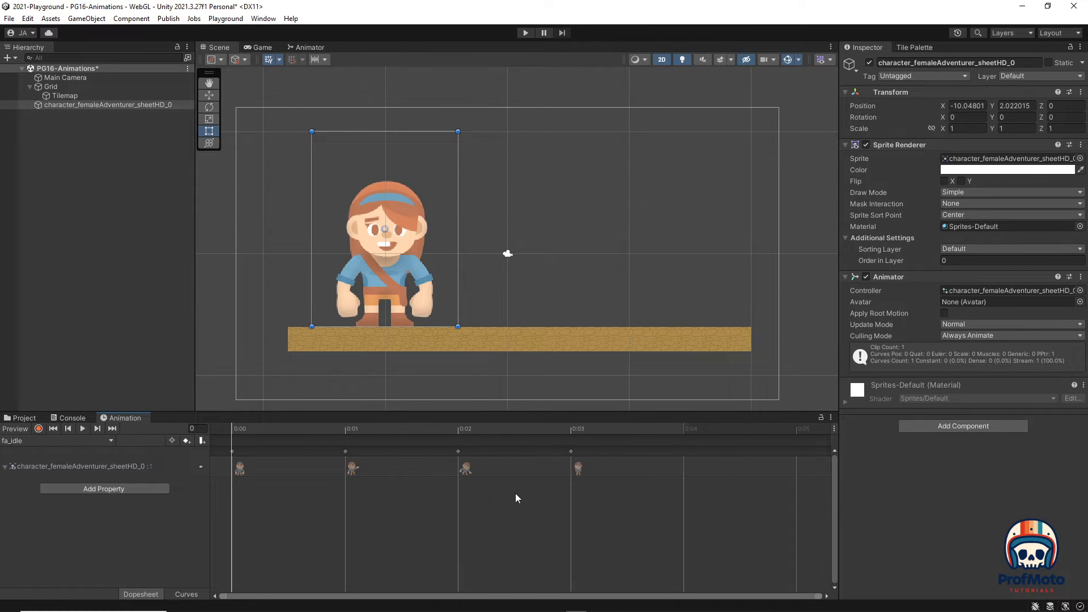
pyautogui.scroll(-6, 501, 485)
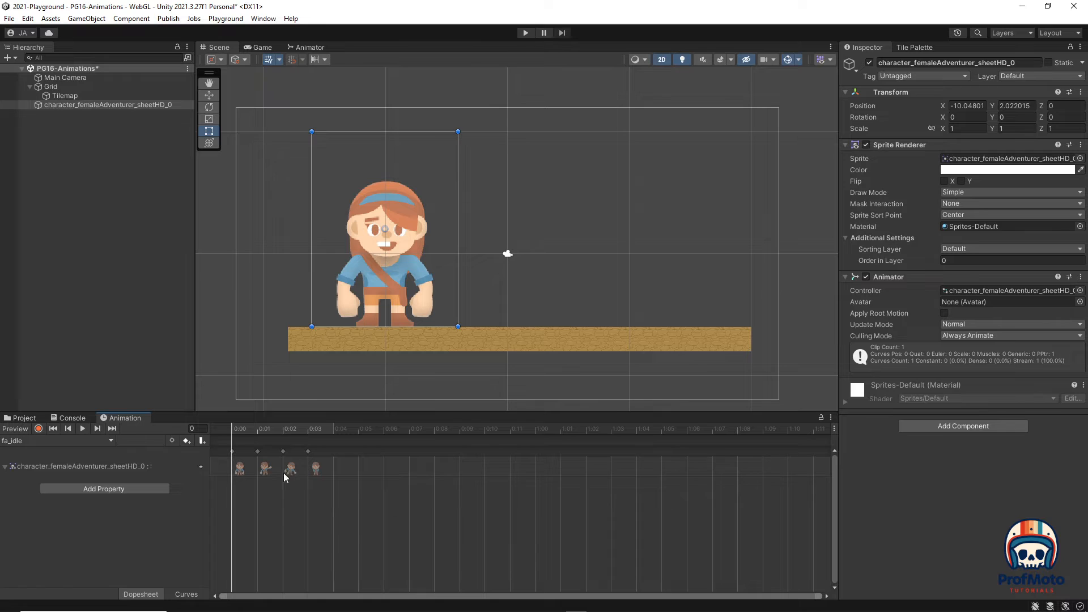
pyautogui.click(245, 470)
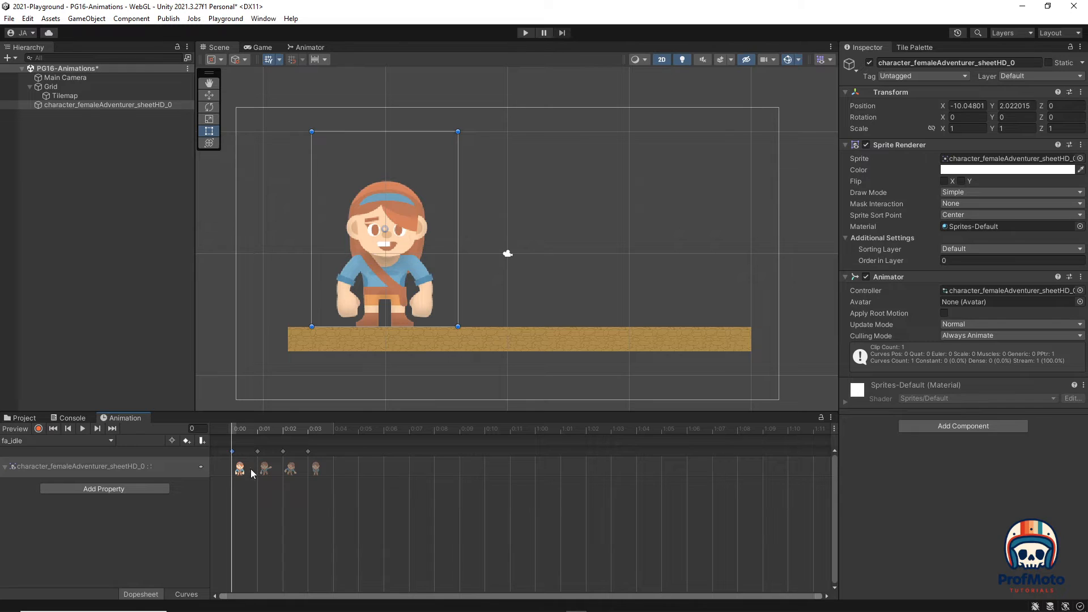
pyautogui.click(320, 467)
pyautogui.moveTo(321, 468); pyautogui.dragTo(573, 469)
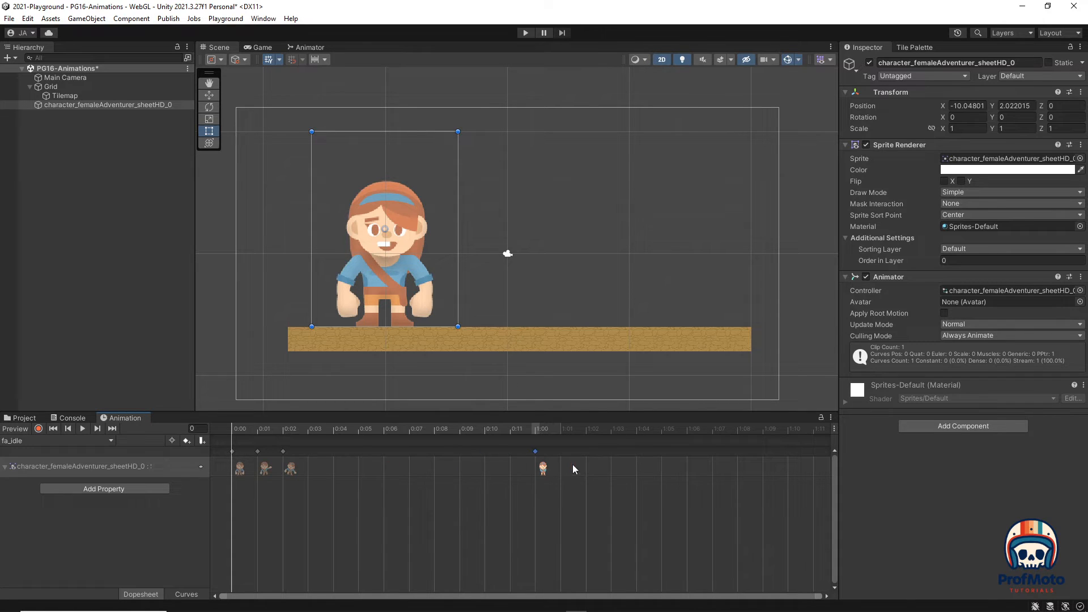
# Copy the first fa_idle keyframe and paste it at 1:02
pyautogui.click(244, 468)
pyautogui.click(566, 429)
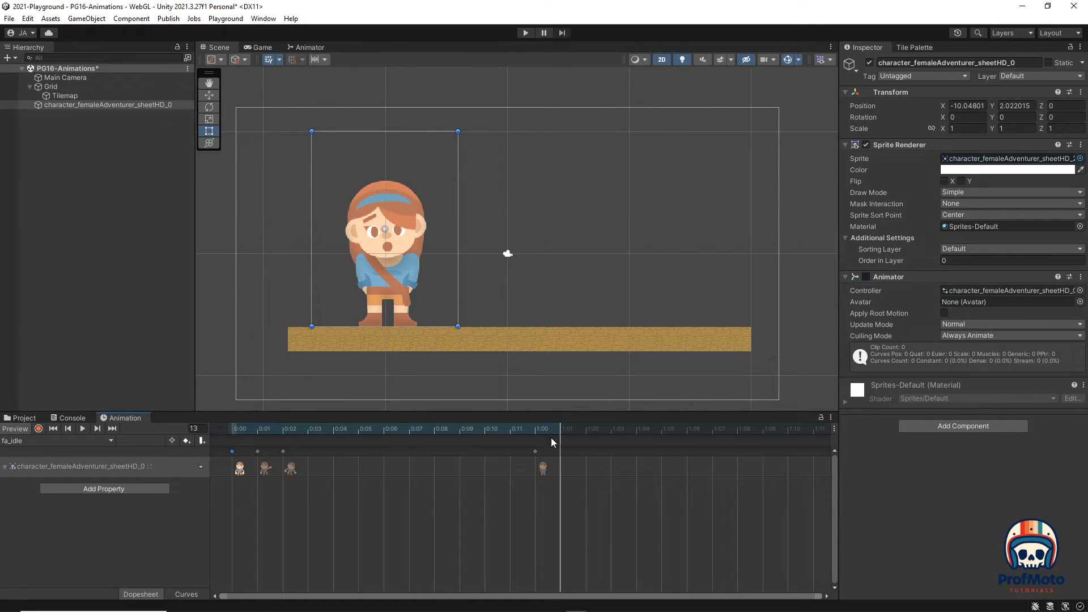
pyautogui.click(585, 429)
pyautogui.hotkey('ctrl', 'v')
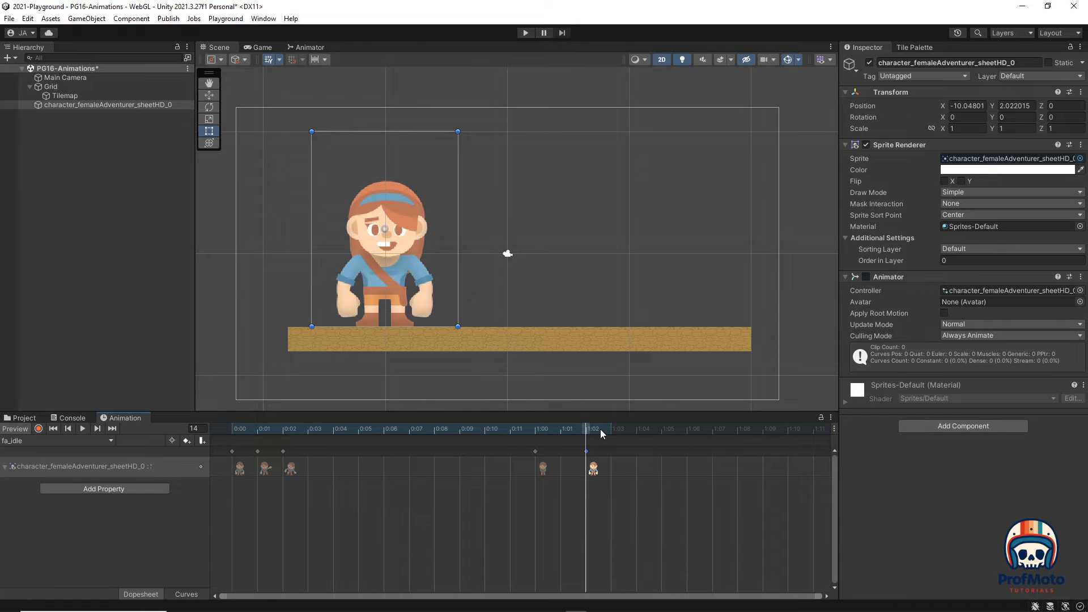
# Move the 0:01 sprite keyframe to 2:00 and the 0:02 sprite keyframe to 2:04 in fa_idle
pyautogui.click(240, 469)
pyautogui.moveTo(266, 473); pyautogui.dragTo(807, 469)
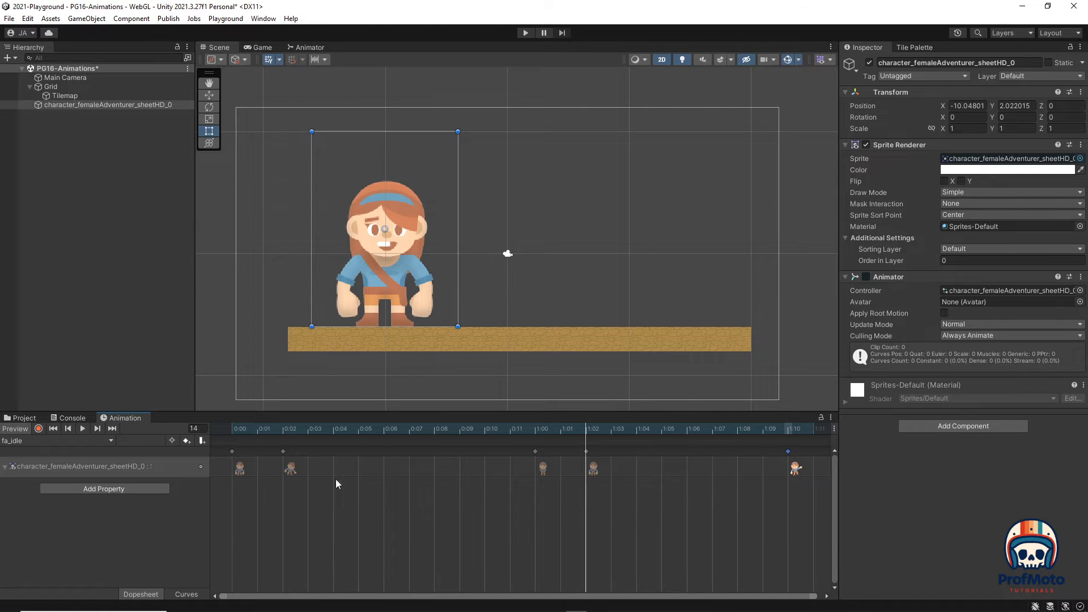
pyautogui.scroll(-3, 340, 478)
pyautogui.moveTo(284, 465); pyautogui.dragTo(784, 481)
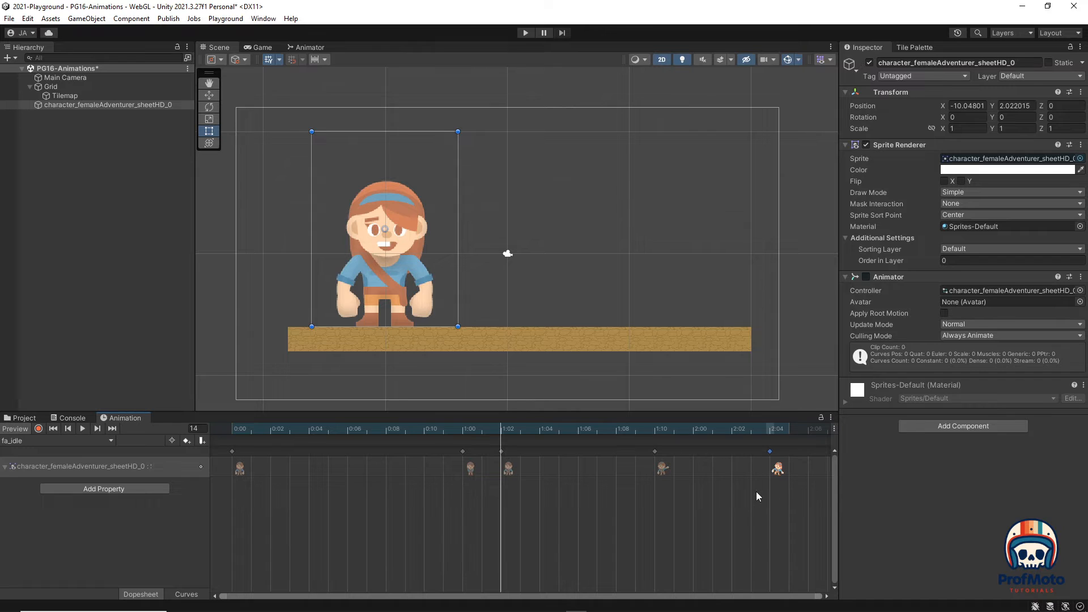
pyautogui.scroll(3, 658, 484)
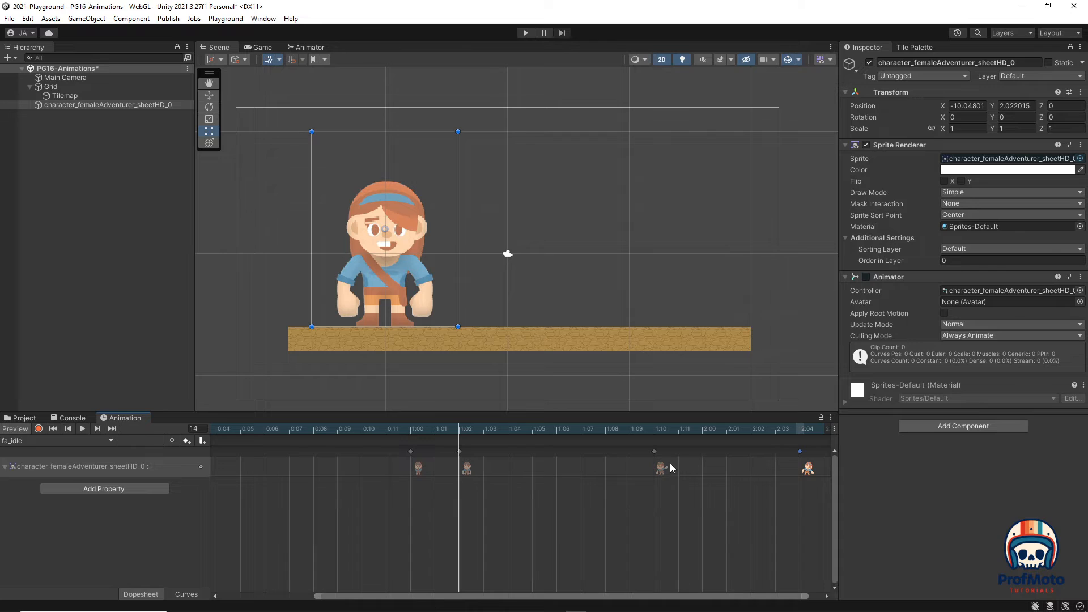
pyautogui.moveTo(665, 464); pyautogui.dragTo(716, 464)
pyautogui.scroll(-4, 767, 465)
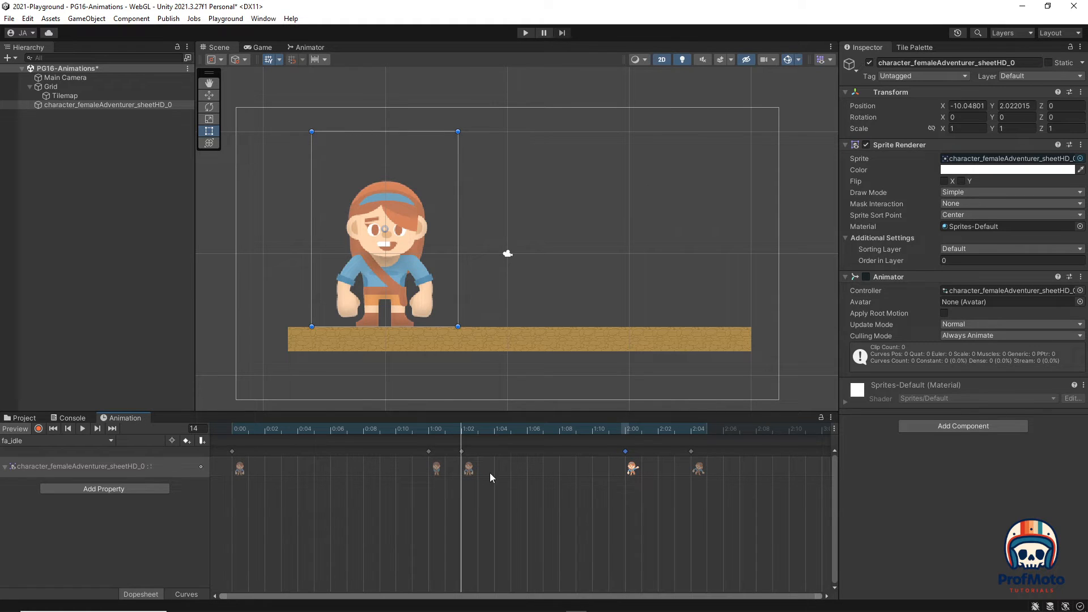
# Run the scene to test the retimed idle animation, and stop it
pyautogui.scroll(-3, 583, 481)
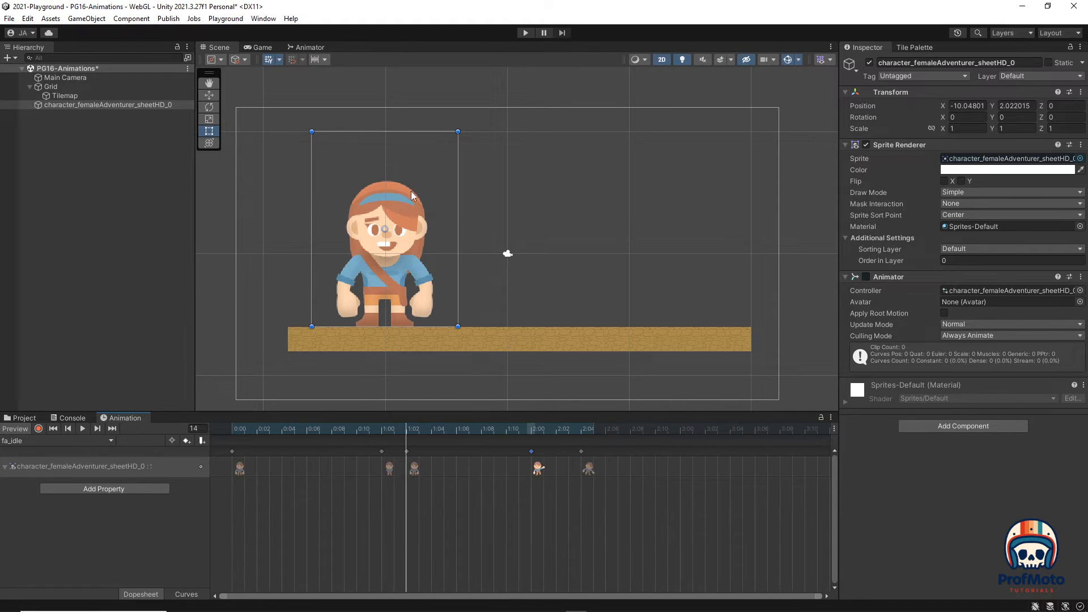
pyautogui.click(524, 33)
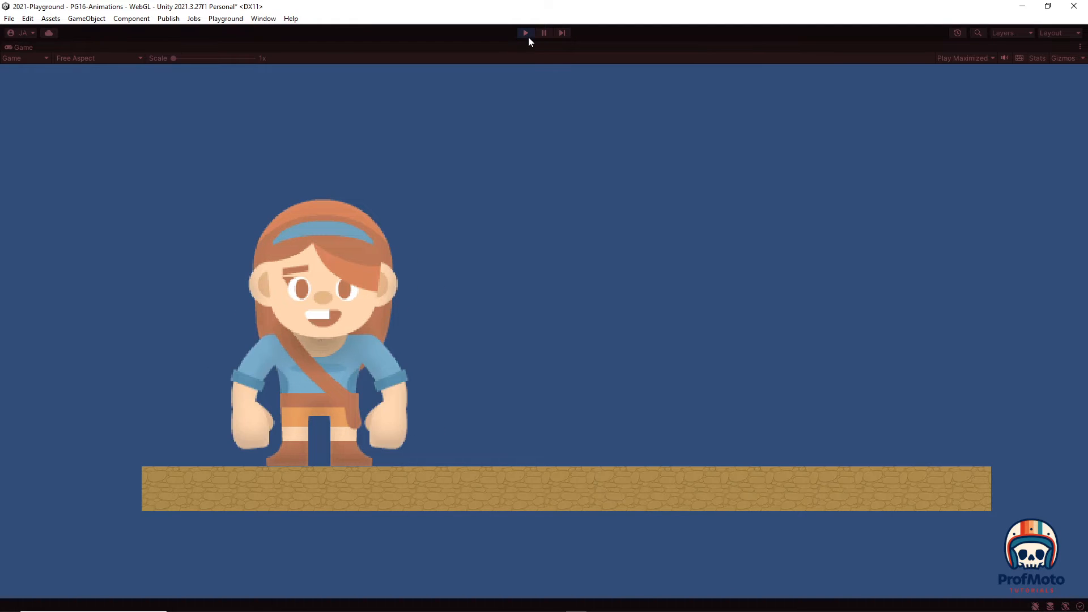
pyautogui.click(527, 34)
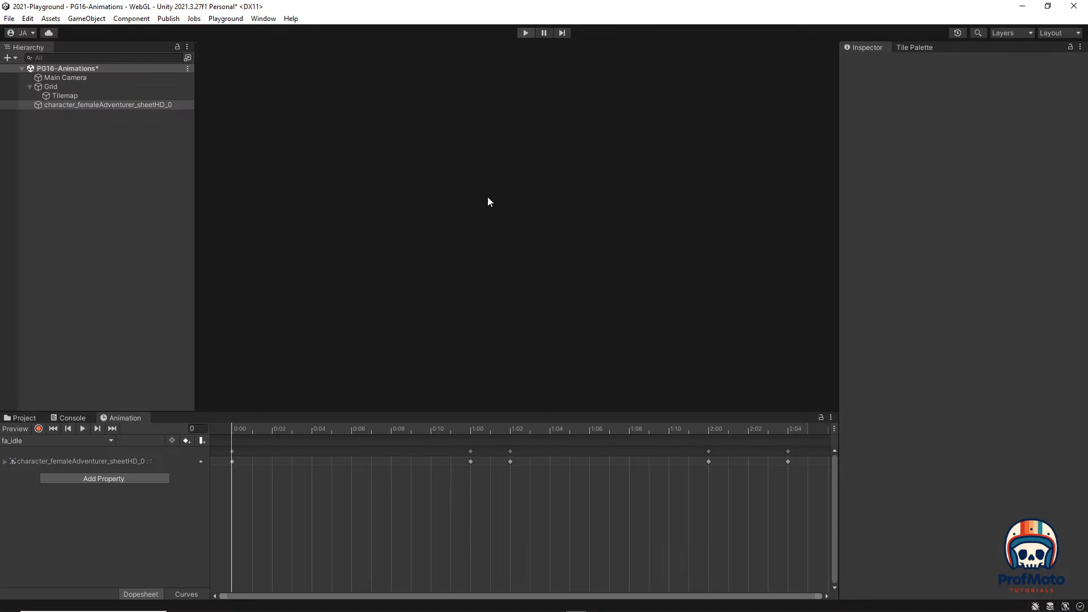
# Space out fa_idle further by moving its third keyframe to 1:09, second keyframe to 1:08 and last keyframe to 3:09
pyautogui.scroll(-2, 507, 468)
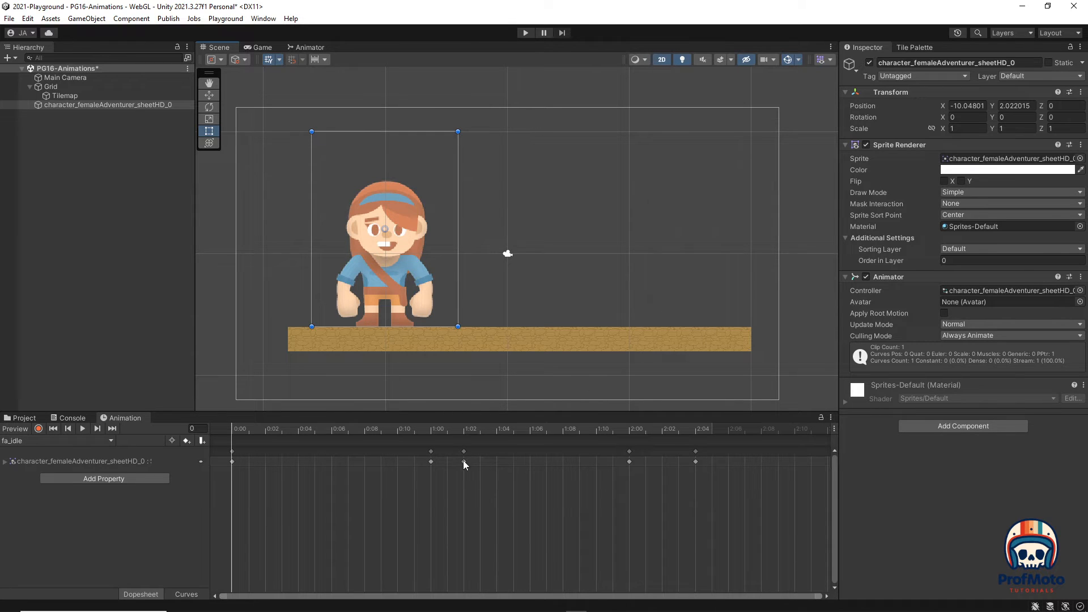
pyautogui.moveTo(463, 460); pyautogui.dragTo(579, 464)
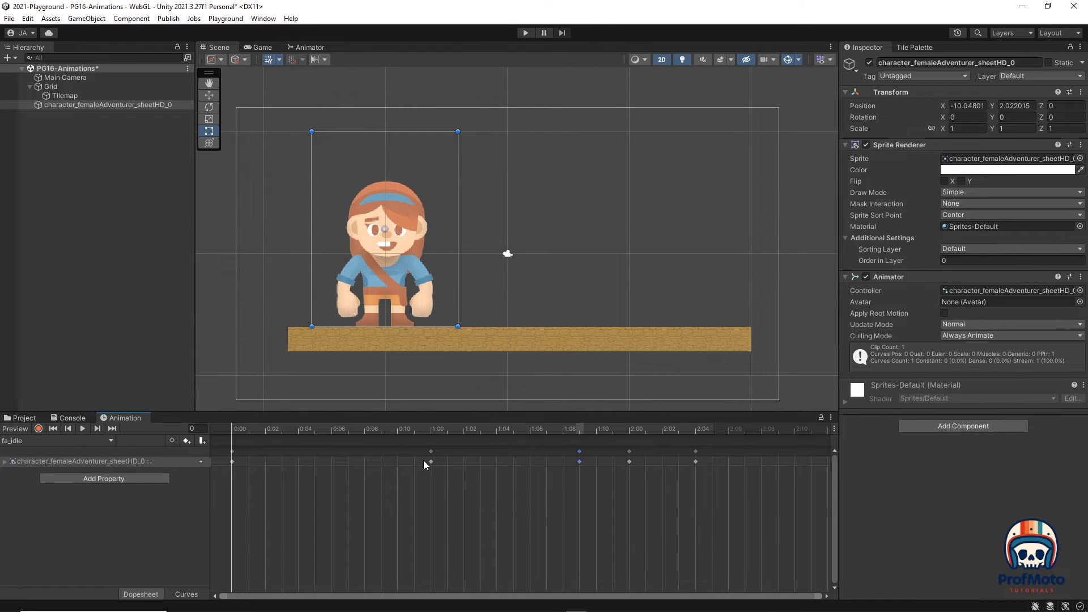
pyautogui.moveTo(432, 461); pyautogui.dragTo(453, 462)
pyautogui.scroll(-3, 659, 481)
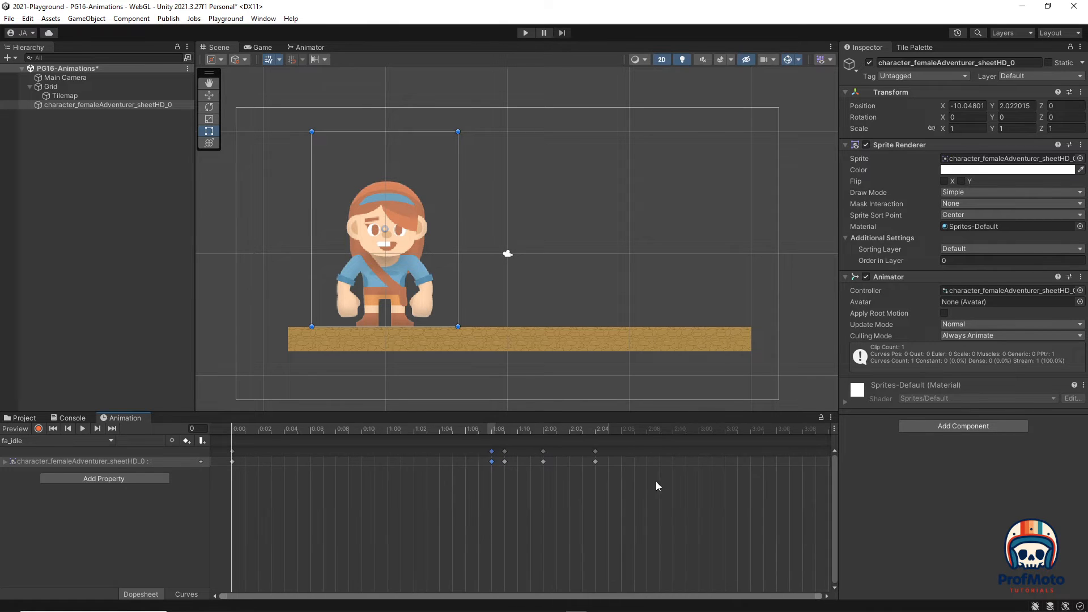
pyautogui.moveTo(596, 461); pyautogui.dragTo(816, 462)
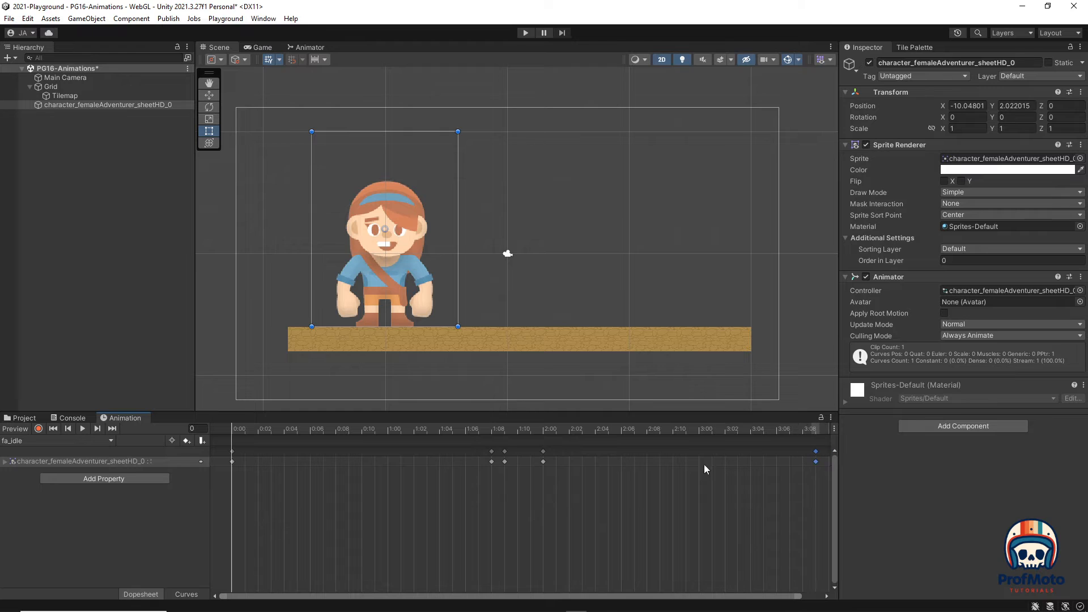
# Move the 2:00 sprite keyframe of fa_idle to 3:10 and the last keyframe to 4:00
pyautogui.moveTo(543, 461); pyautogui.dragTo(800, 463)
pyautogui.scroll(-2, 740, 483)
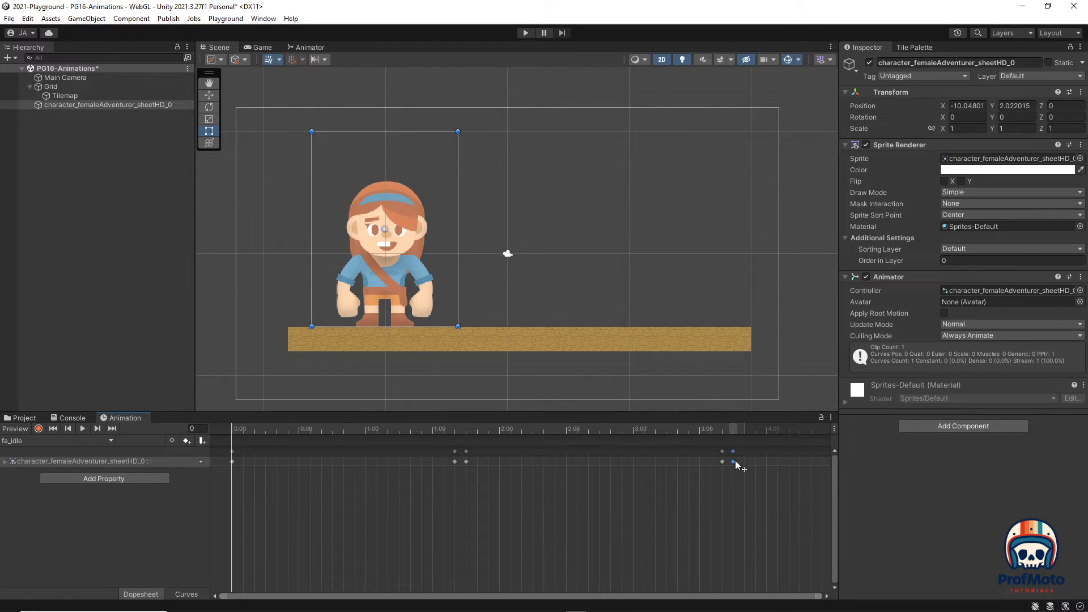
pyautogui.moveTo(767, 461); pyautogui.dragTo(767, 460)
pyautogui.click(722, 461)
# Copy the 1:08 keyframe to 2:11 and the 1:09 keyframe to 3:00 in fa_idle, and test-run the scene
pyautogui.click(454, 461)
pyautogui.click(622, 466)
pyautogui.click(624, 429)
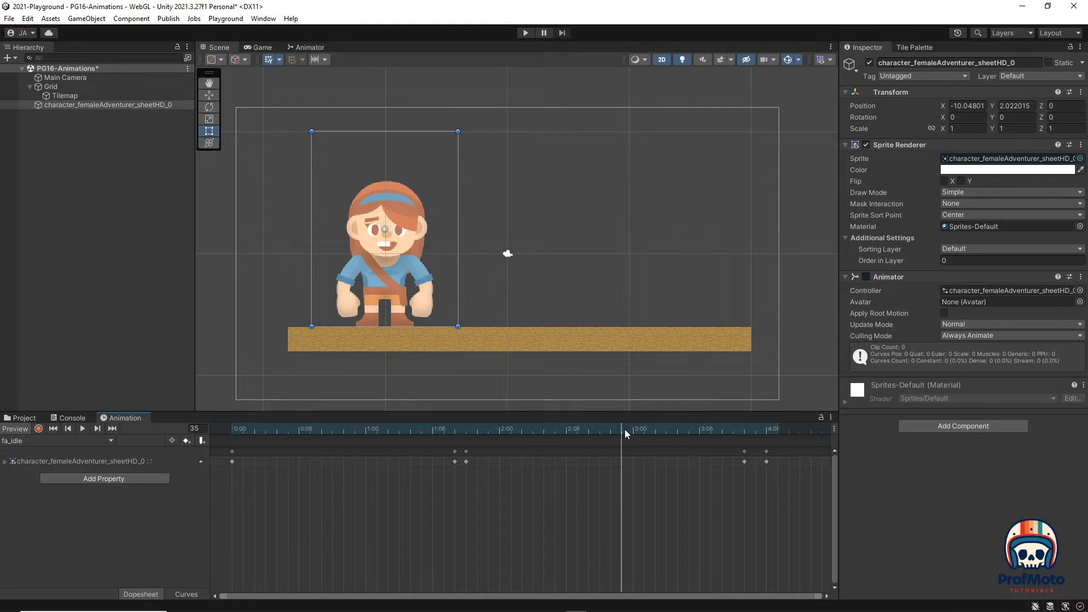
pyautogui.hotkey('ctrl', 'v')
pyautogui.click(466, 462)
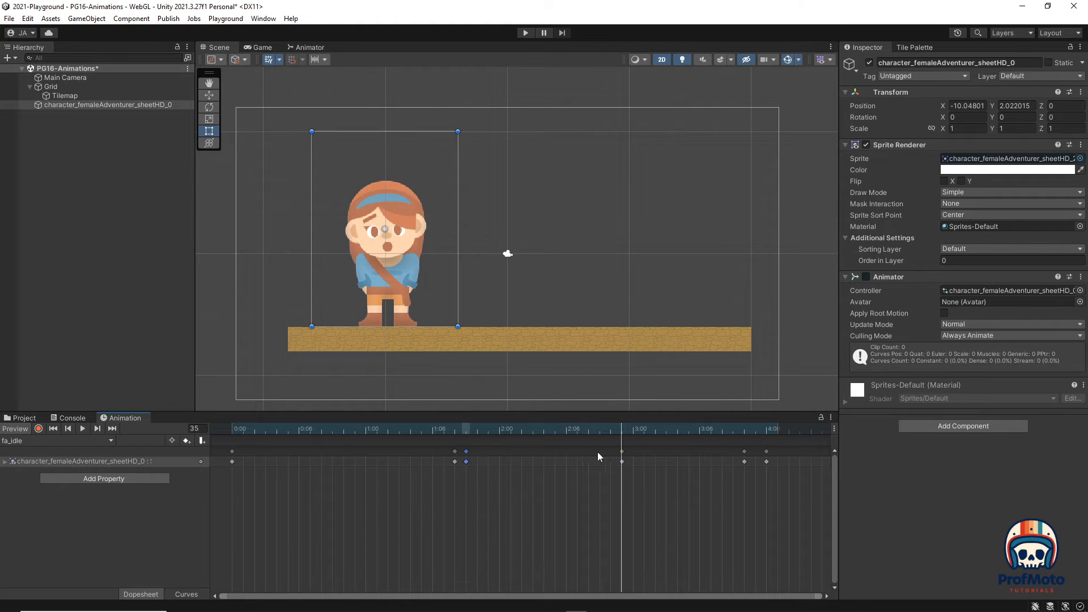
pyautogui.click(632, 429)
pyautogui.hotkey('ctrl', 'v')
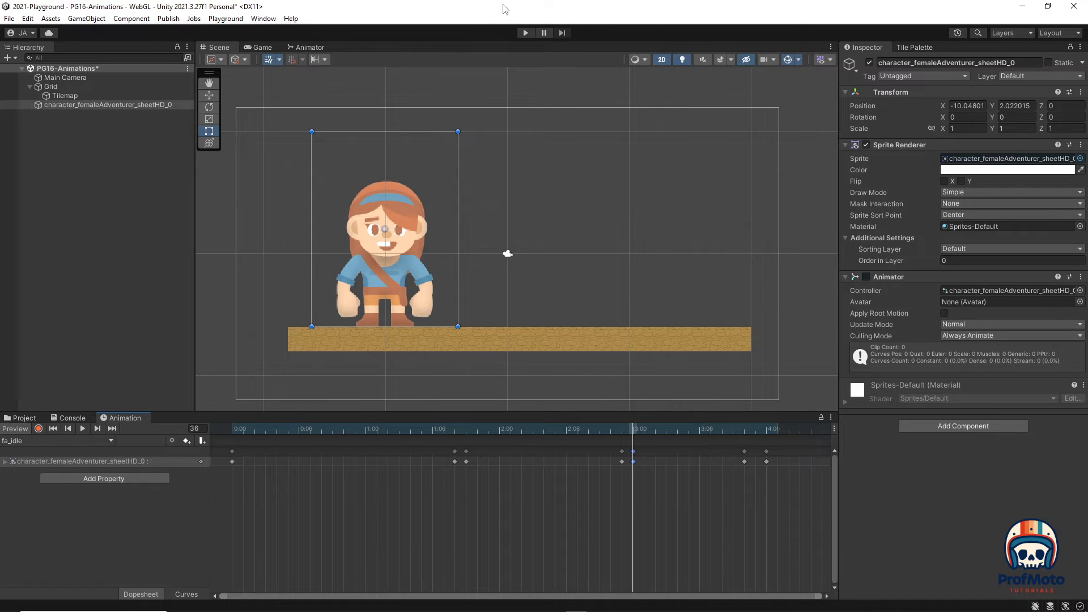
pyautogui.click(525, 34)
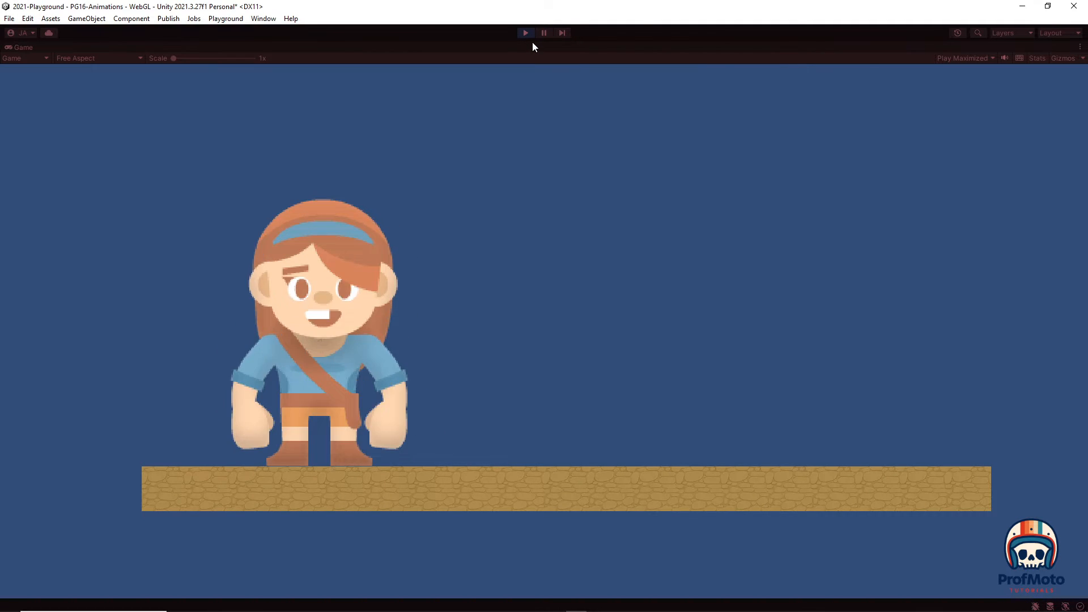
pyautogui.click(526, 32)
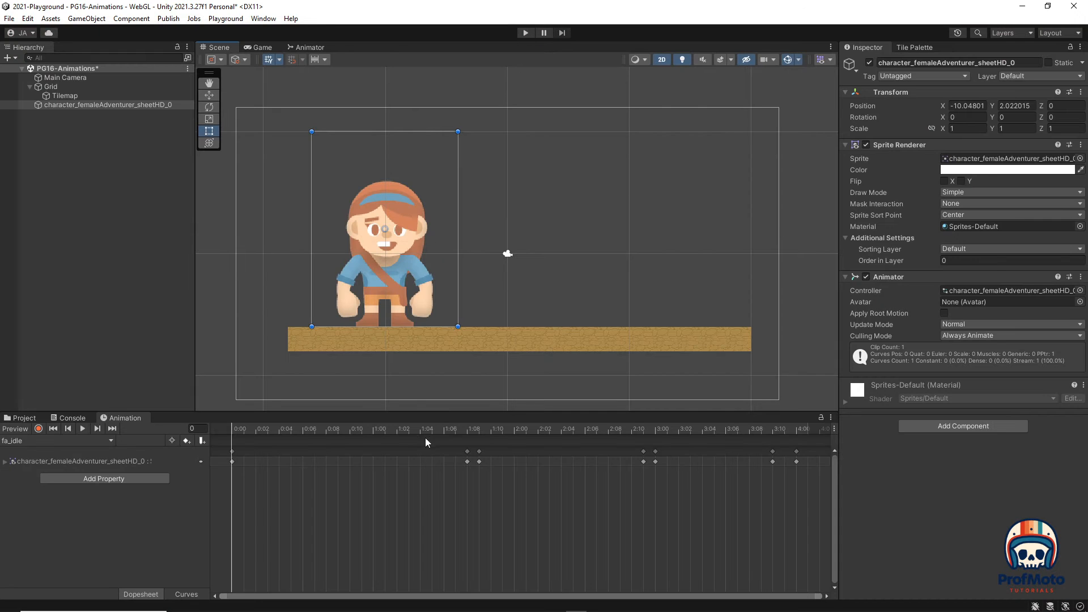
# Move the 1:09 keyframe to 2:03 and the 3:00 keyframe to 3:04, and run the scene to check the idle timing
pyautogui.click(479, 461)
pyautogui.moveTo(481, 460); pyautogui.dragTo(556, 464)
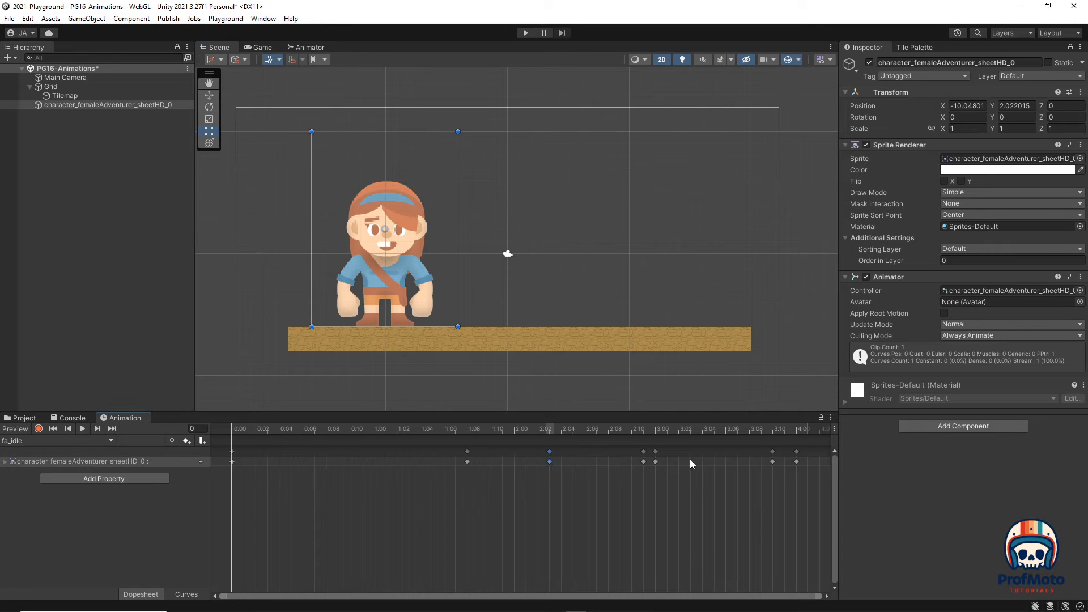
pyautogui.moveTo(655, 461); pyautogui.dragTo(702, 462)
pyautogui.click(524, 33)
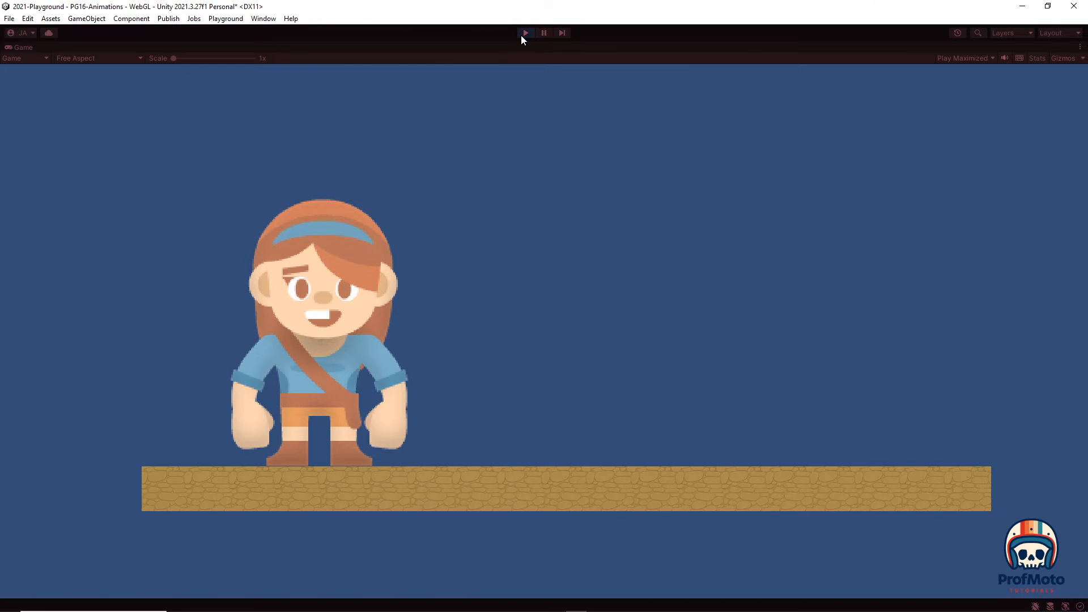
pyautogui.click(522, 34)
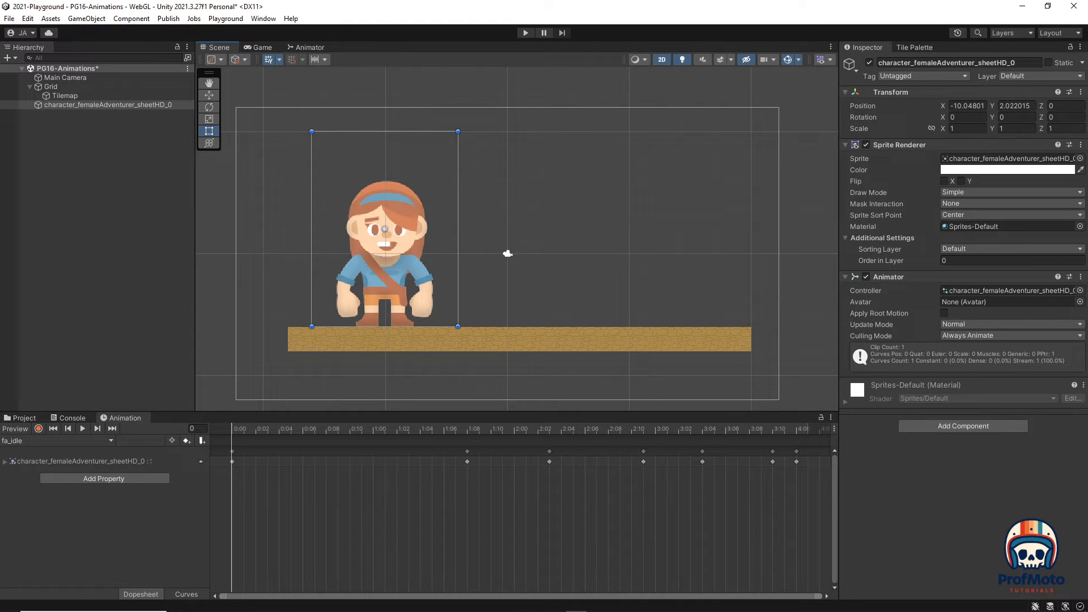
# Rename the female adventurer object in the scene to fa_character and assign it the Player tag
pyautogui.click(124, 213)
pyautogui.click(72, 107)
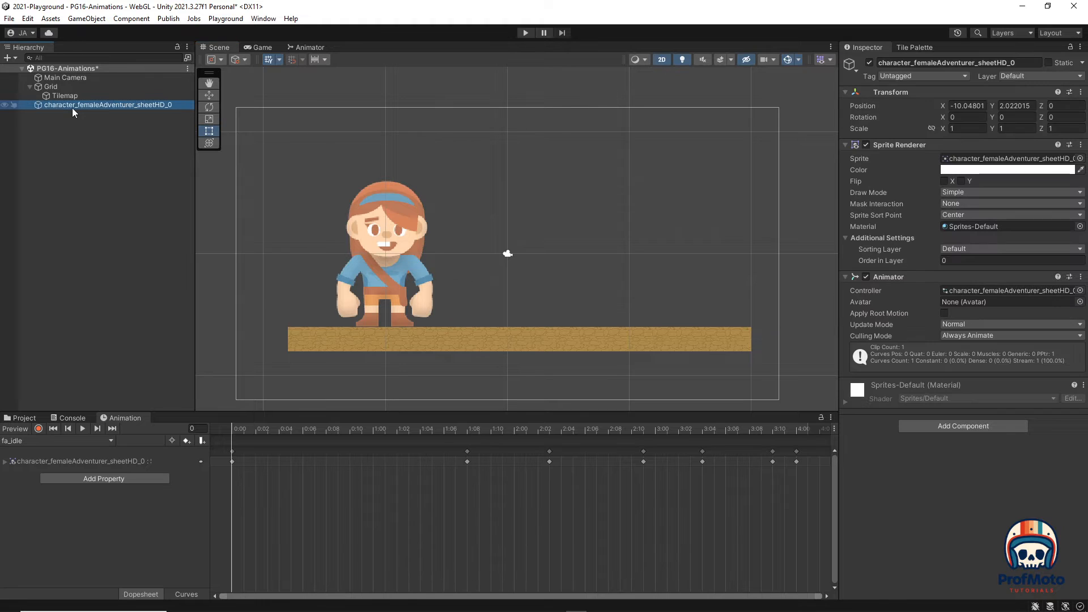
pyautogui.click(29, 86)
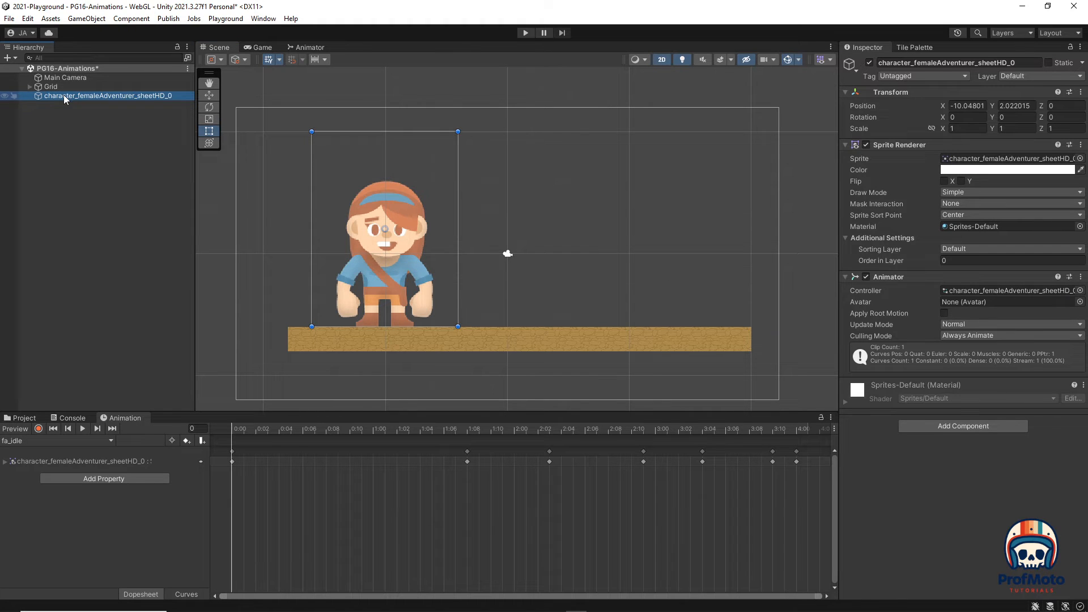
pyautogui.click(63, 94)
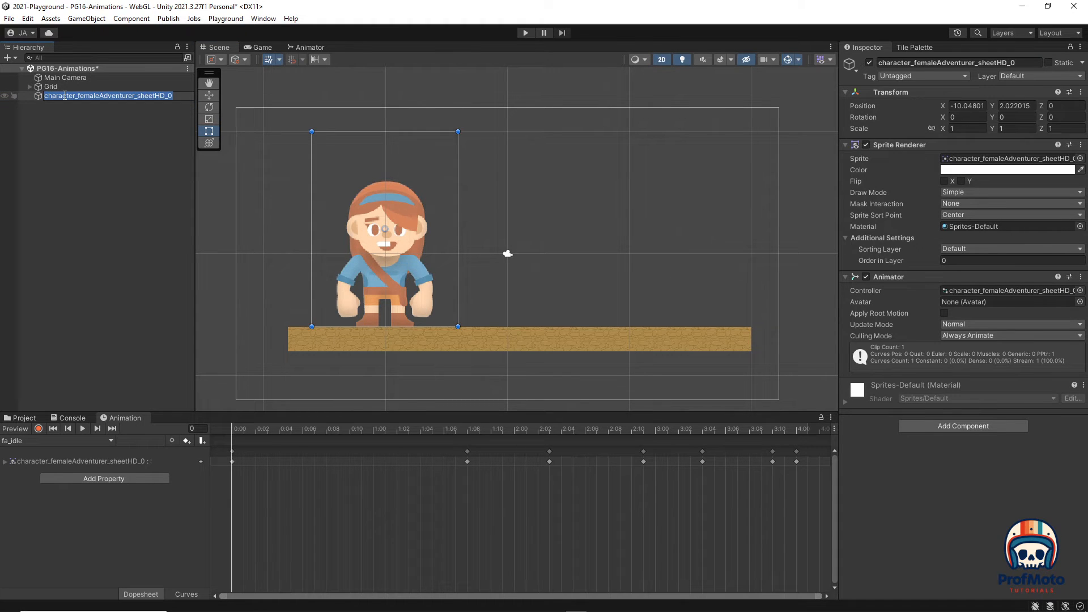
pyautogui.write('fa_ch')
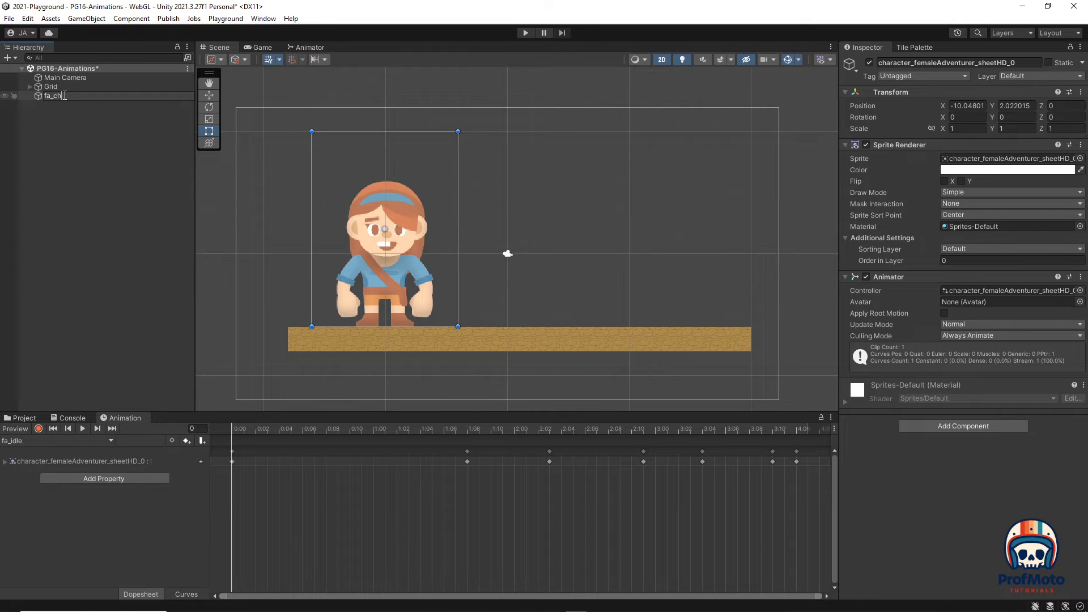
pyautogui.write('aracter')
pyautogui.press('Return')
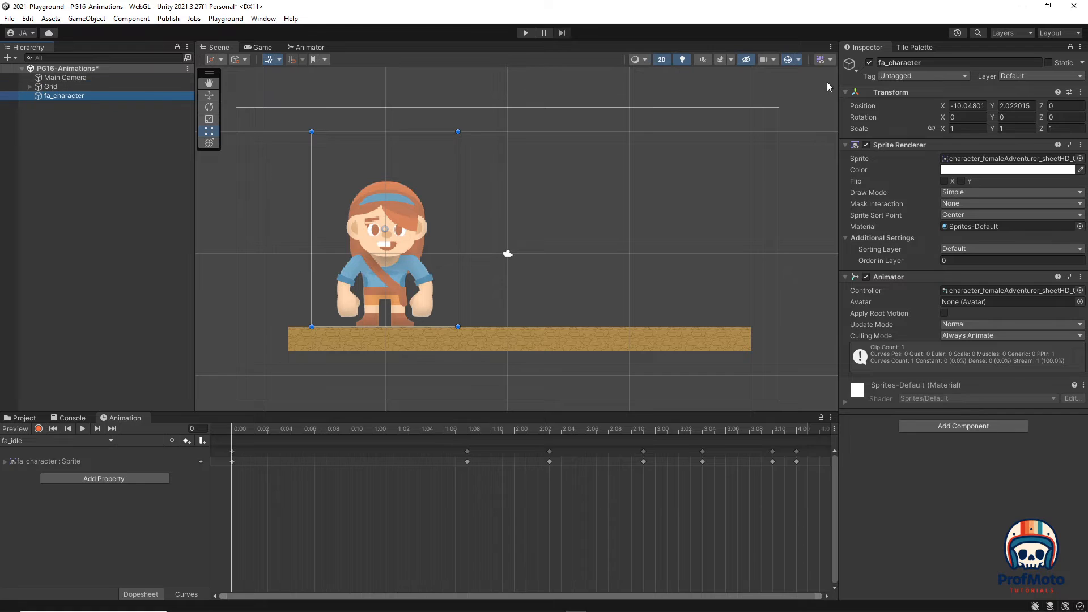
pyautogui.click(920, 76)
pyautogui.click(906, 149)
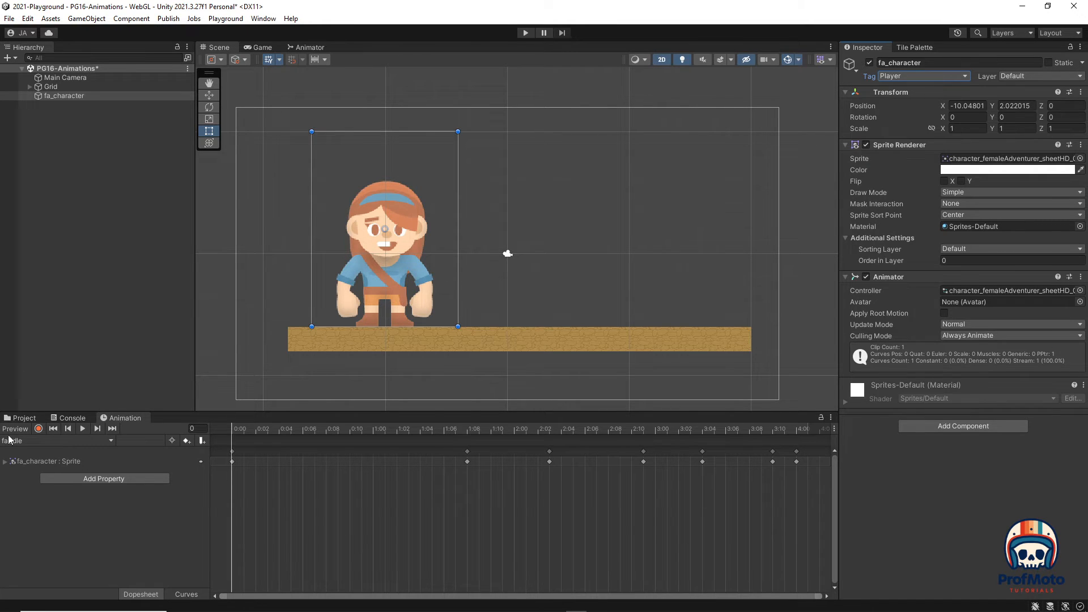
# Select the character's animator controller in the PG16 folder and open it in the Animator view
pyautogui.click(21, 418)
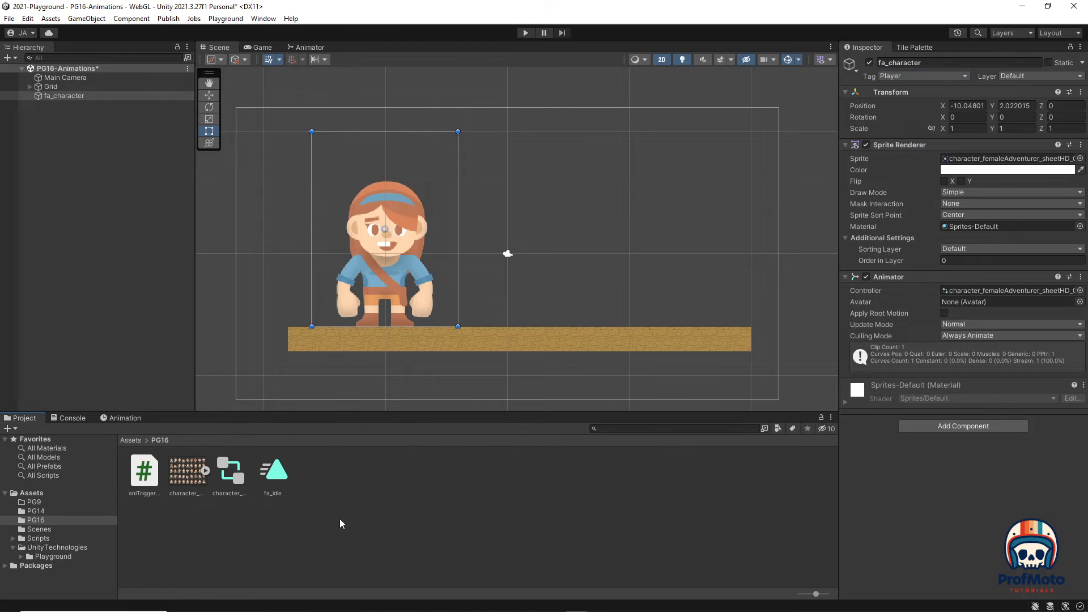
pyautogui.click(339, 518)
pyautogui.click(193, 466)
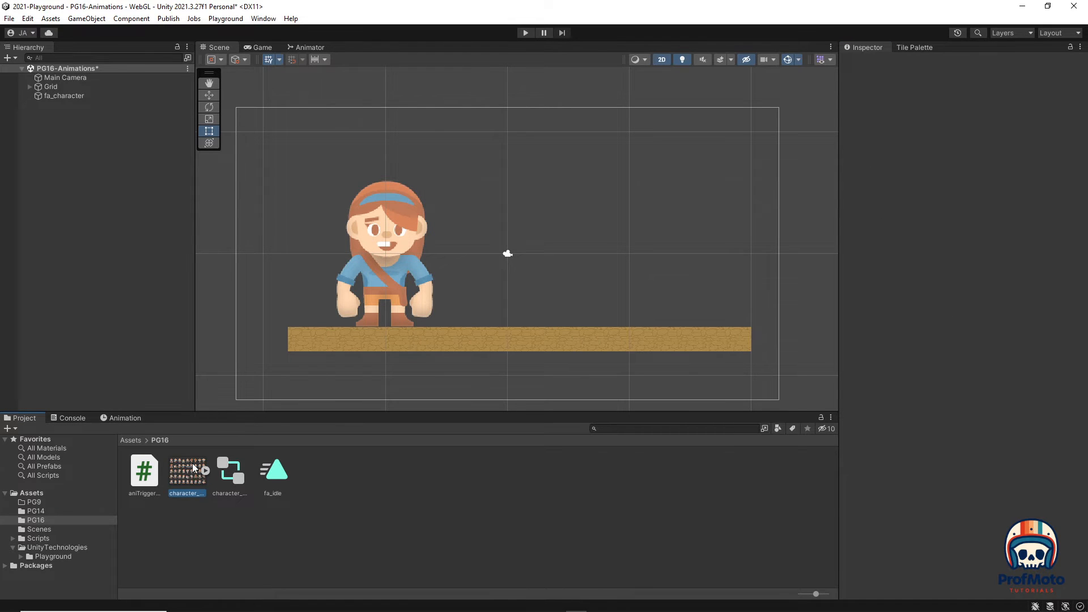
pyautogui.click(277, 474)
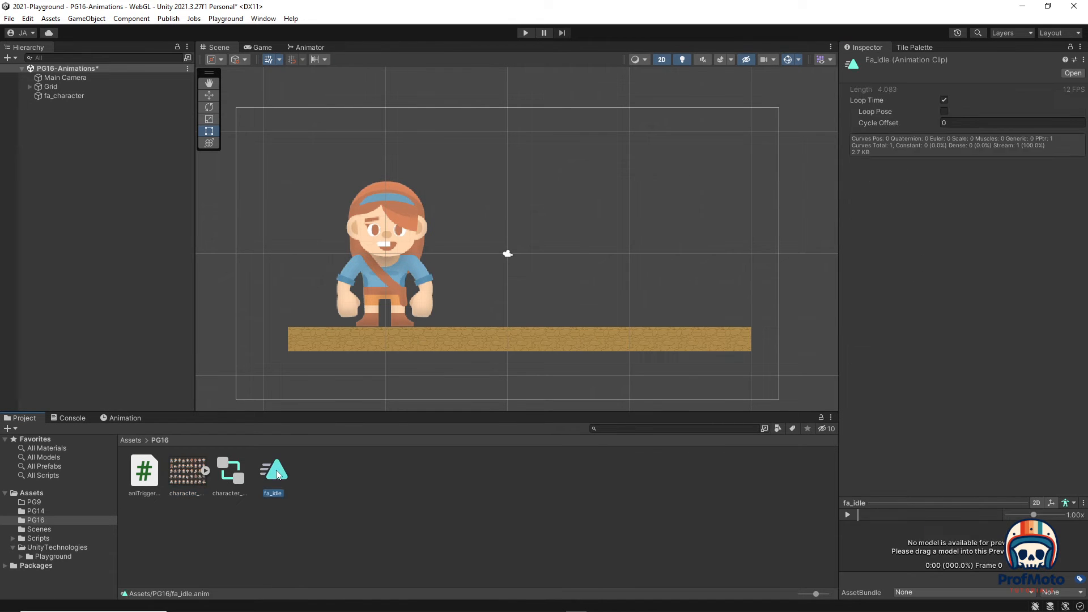
pyautogui.click(233, 481)
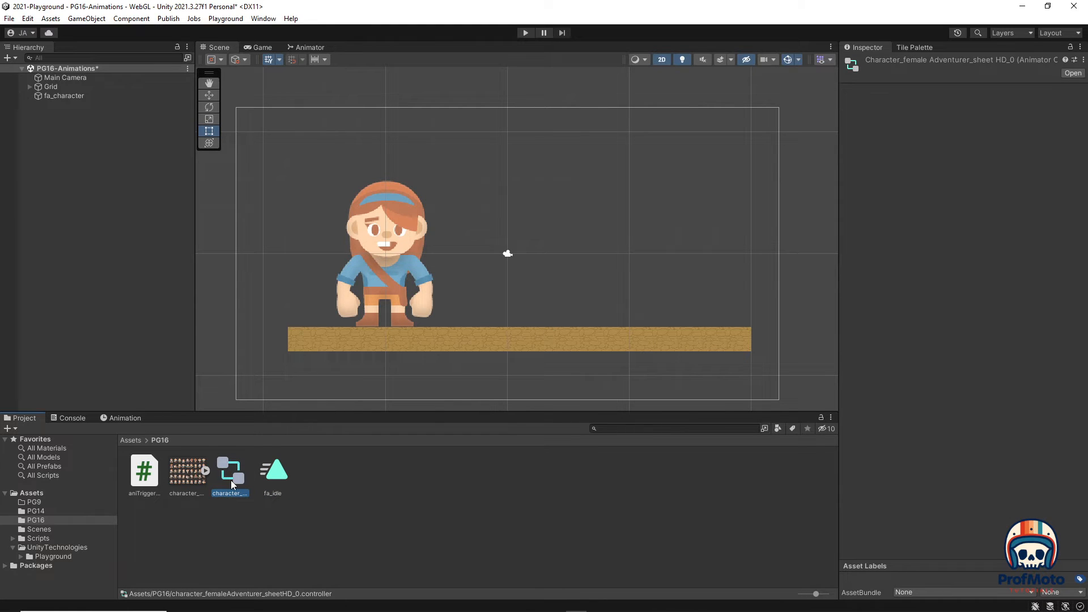
pyautogui.click(266, 19)
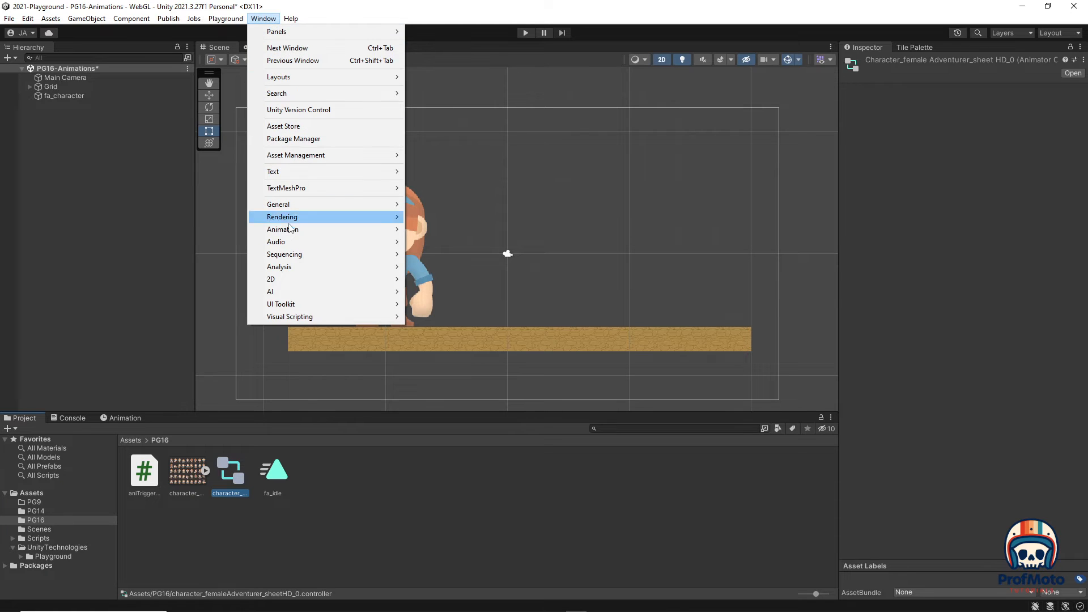
pyautogui.moveTo(286, 229)
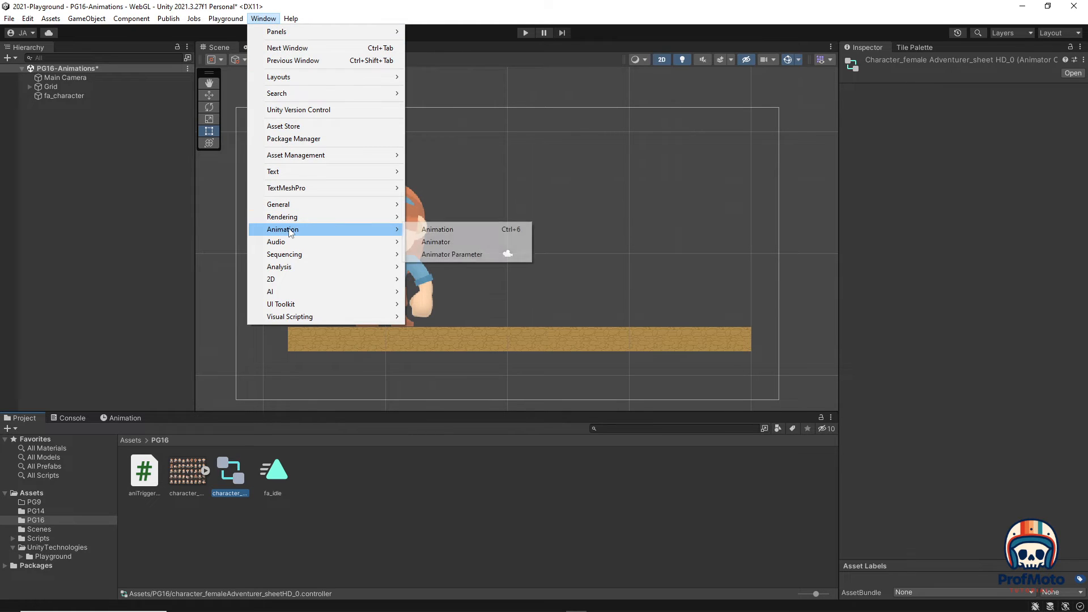
pyautogui.click(446, 243)
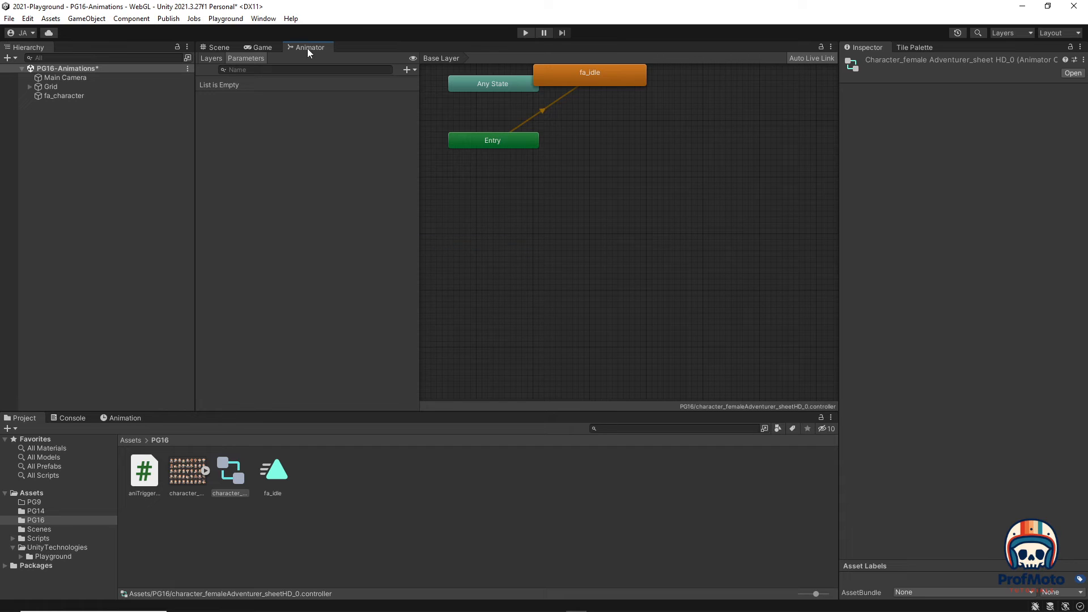
pyautogui.moveTo(307, 49)
pyautogui.mouseDown()
pyautogui.moveTo(366, 351)
pyautogui.moveTo(439, 477)
pyautogui.moveTo(283, 142)
pyautogui.moveTo(259, 45)
pyautogui.moveTo(296, 48)
pyautogui.mouseUp()
# Move the fa_idle state clear of the Any State node in the Animator graph, and inspect the Entry node
pyautogui.scroll(-5, 514, 222)
pyautogui.scroll(4, 531, 179)
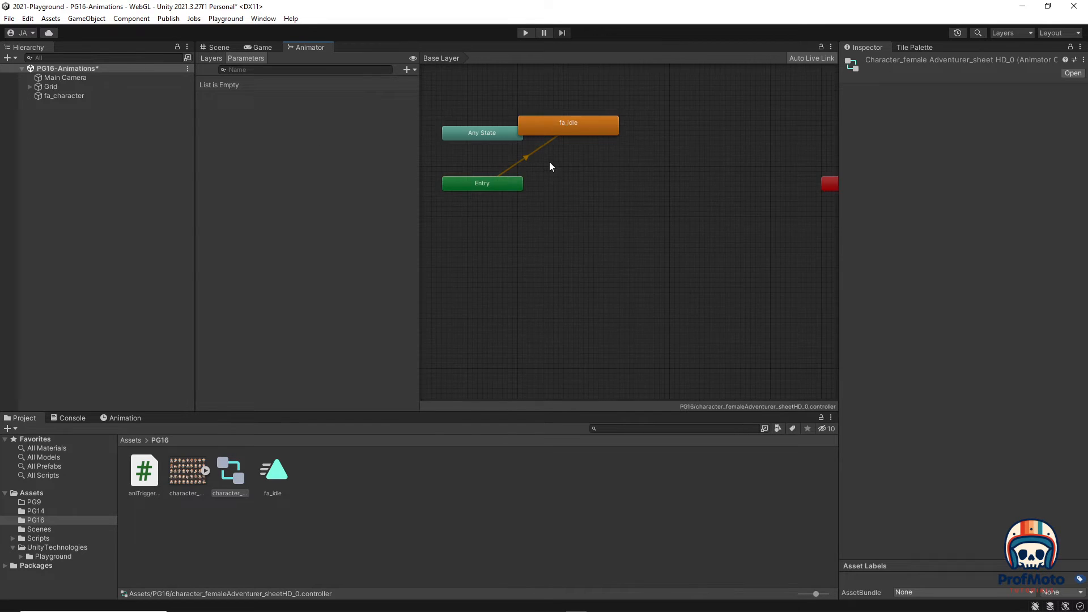
pyautogui.moveTo(560, 158); pyautogui.dragTo(648, 217, button='middle')
pyautogui.moveTo(668, 187); pyautogui.dragTo(713, 204)
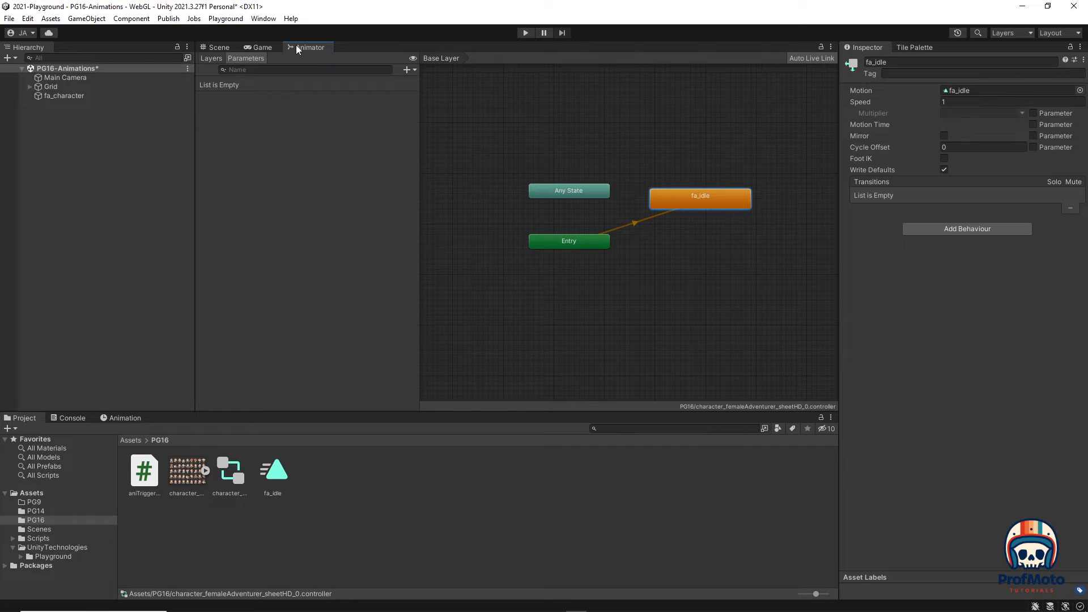
pyautogui.moveTo(675, 266); pyautogui.dragTo(616, 249, button='middle')
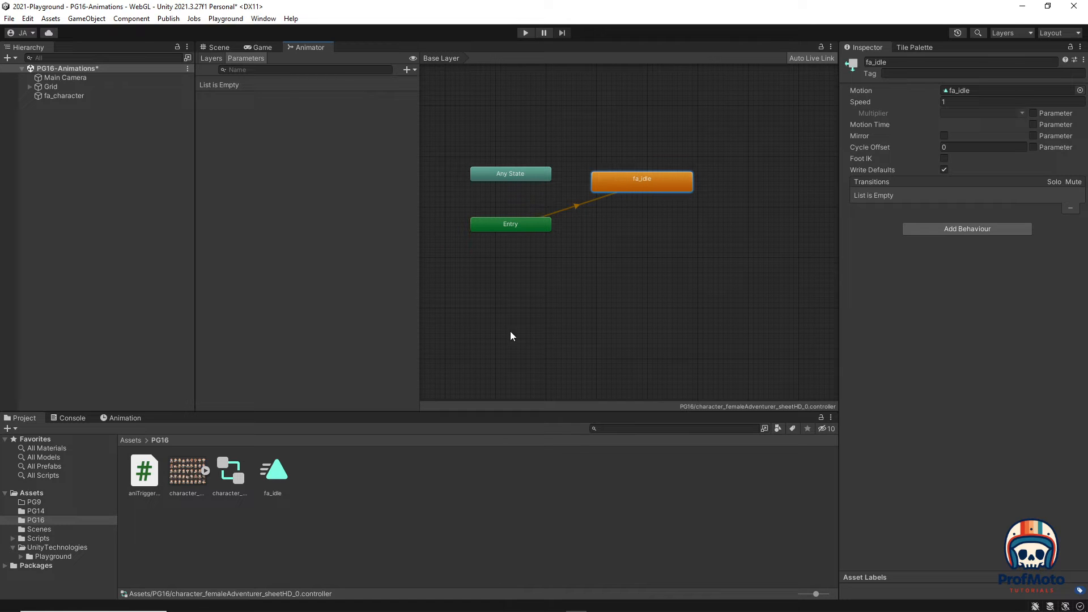
pyautogui.click(537, 229)
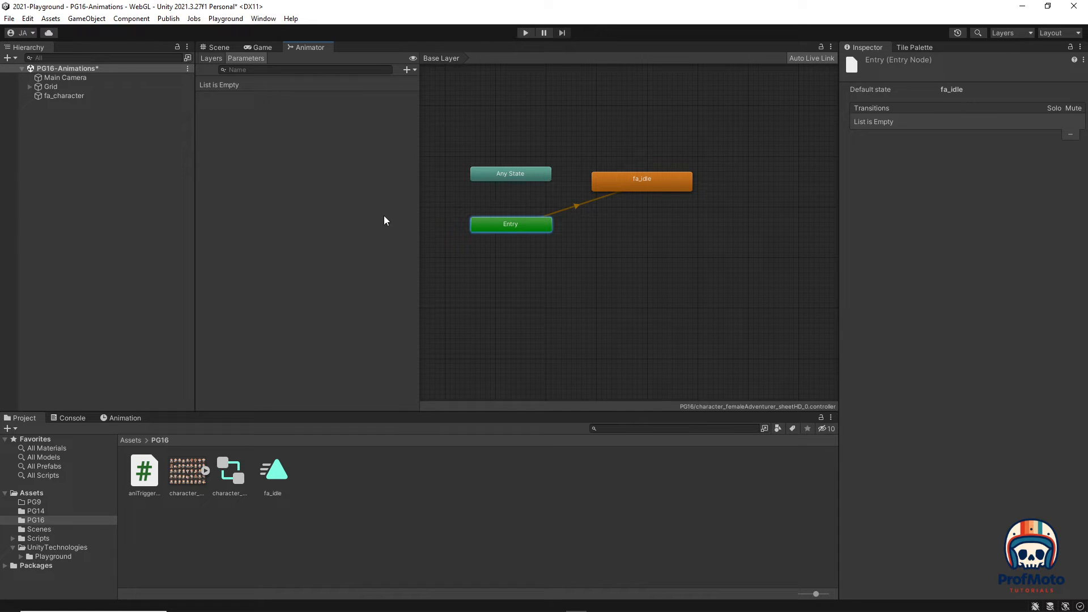
# Expand the adventurer sprite sheet and place seven consecutive walking sprites, starting with character_femaleAdventurer_sheetHD_36, in the scene beside fa_character as a new animation
pyautogui.click(218, 48)
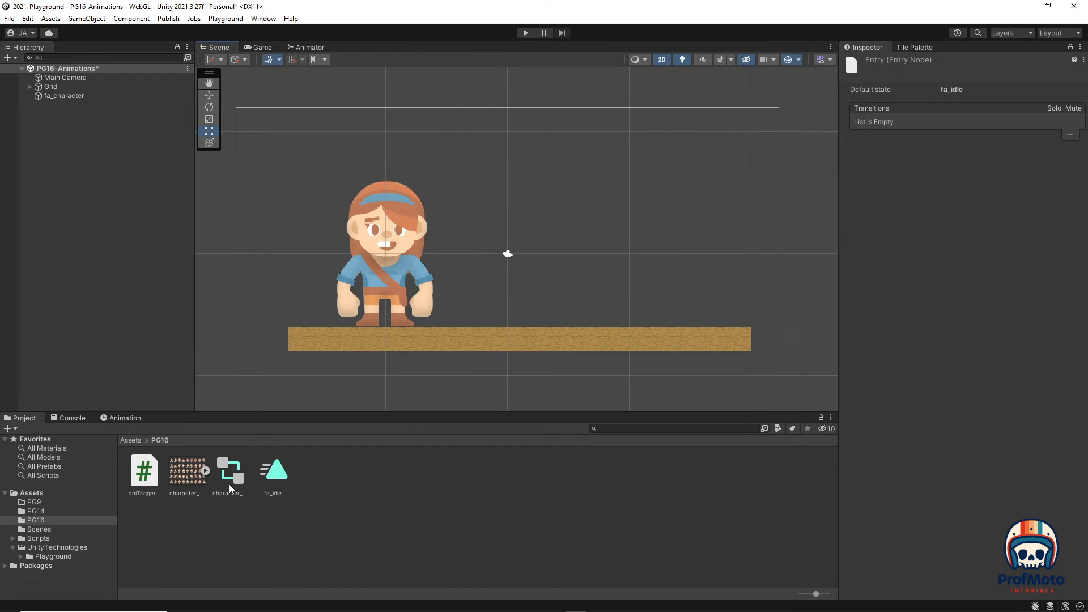
pyautogui.click(204, 471)
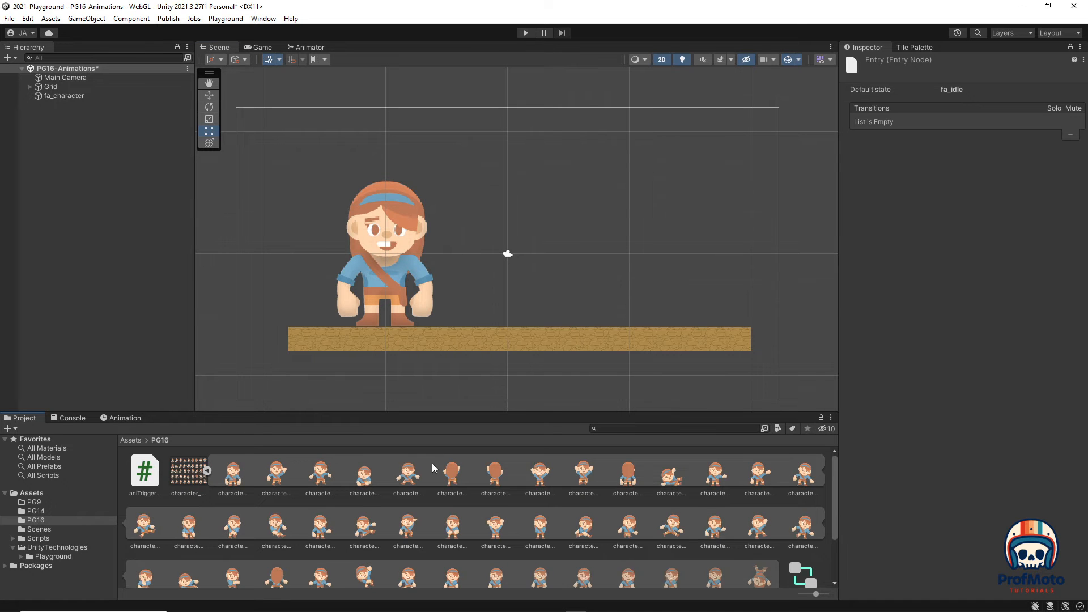
pyautogui.scroll(-2, 253, 482)
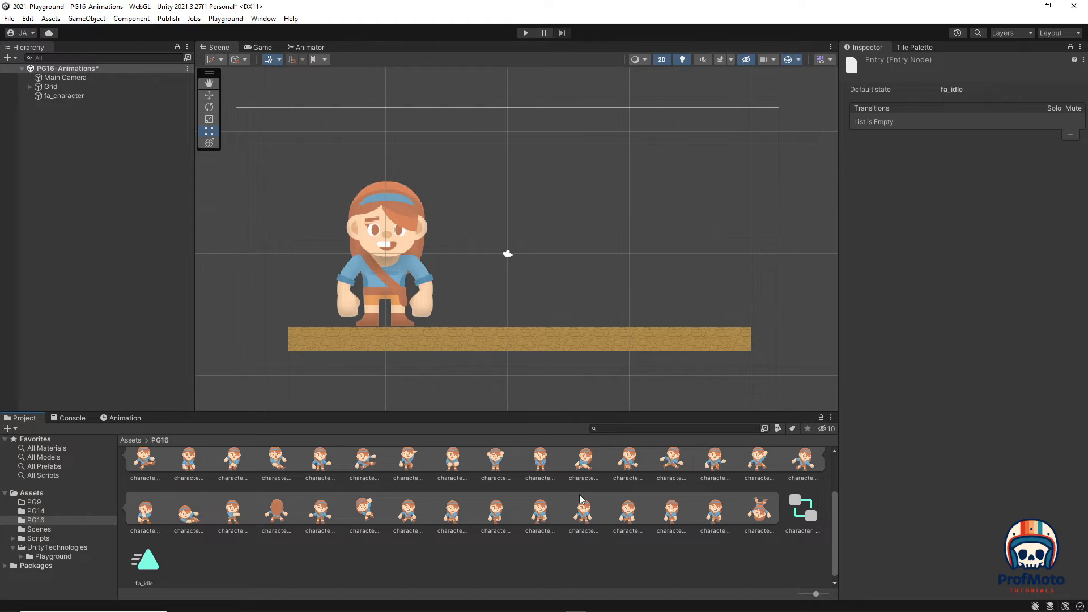
pyautogui.click(410, 513)
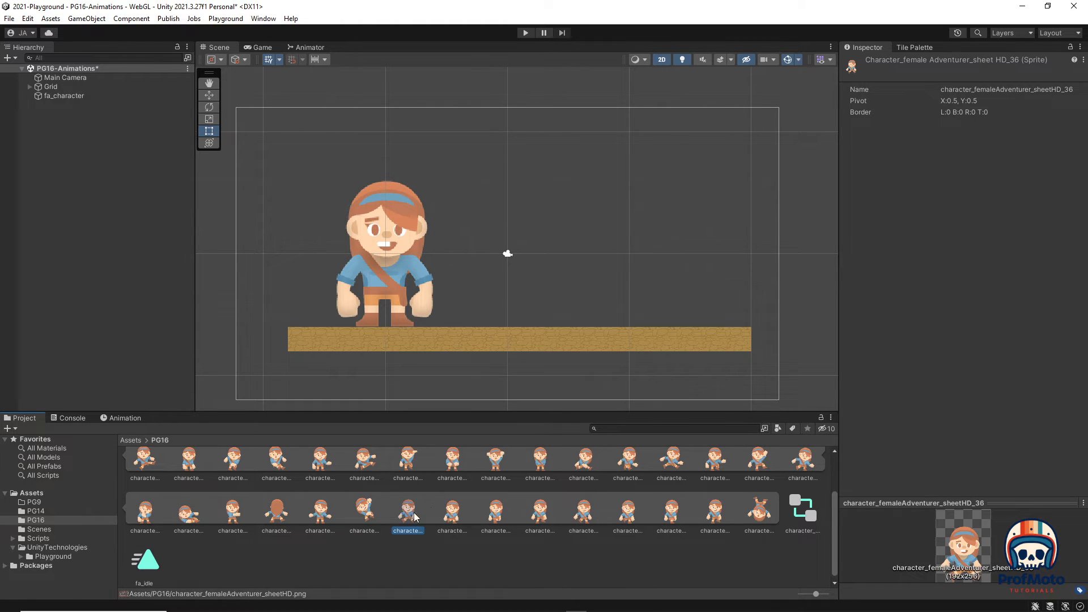
pyautogui.keyDown('ctrl'); pyautogui.click(452, 511); pyautogui.keyUp('ctrl')
pyautogui.keyDown('ctrl'); pyautogui.click(495, 511); pyautogui.keyUp('ctrl')
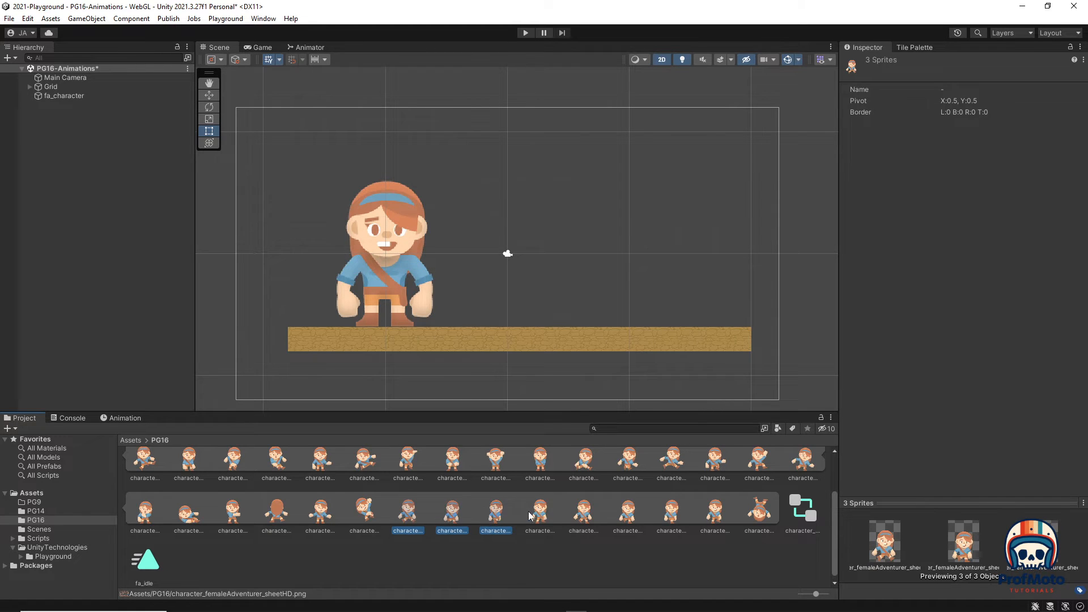
pyautogui.keyDown('ctrl'); pyautogui.click(540, 512); pyautogui.keyUp('ctrl')
pyautogui.keyDown('ctrl'); pyautogui.click(583, 512); pyautogui.keyUp('ctrl')
pyautogui.keyDown('ctrl'); pyautogui.click(627, 512); pyautogui.keyUp('ctrl')
pyautogui.keyDown('ctrl'); pyautogui.click(671, 512); pyautogui.keyUp('ctrl')
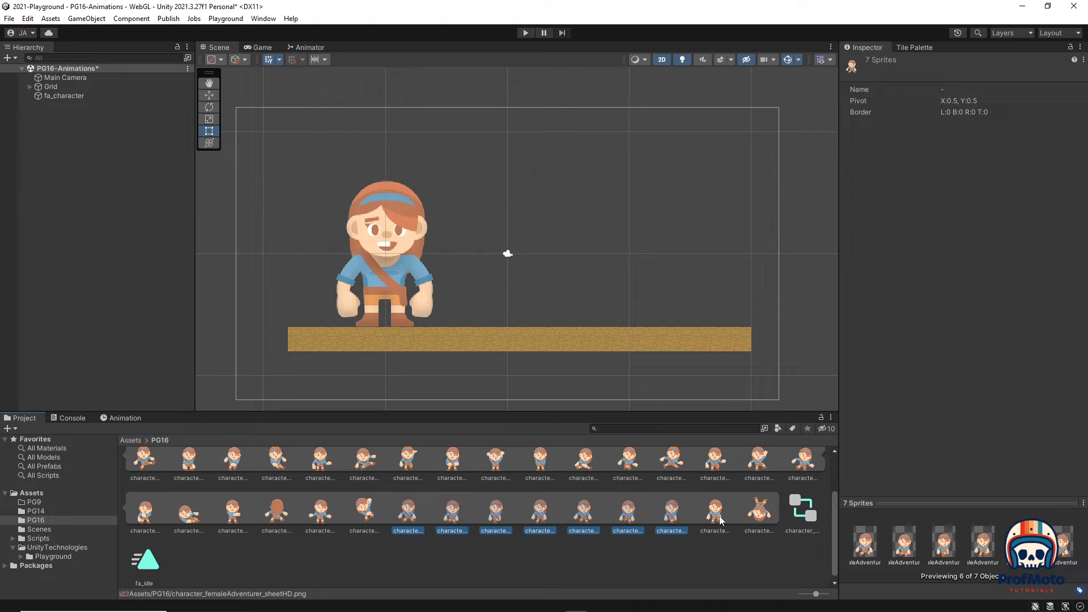
pyautogui.moveTo(407, 516); pyautogui.dragTo(601, 233)
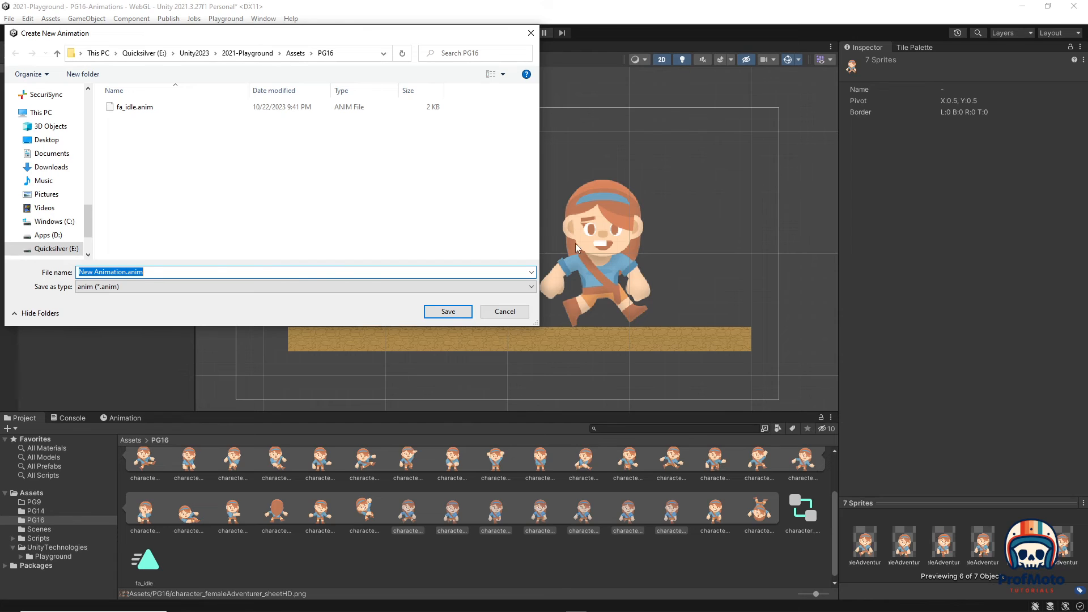
# Save the new animation clip as fa_walk in the PG16 folder
pyautogui.write('walk')
pyautogui.write('fa_')
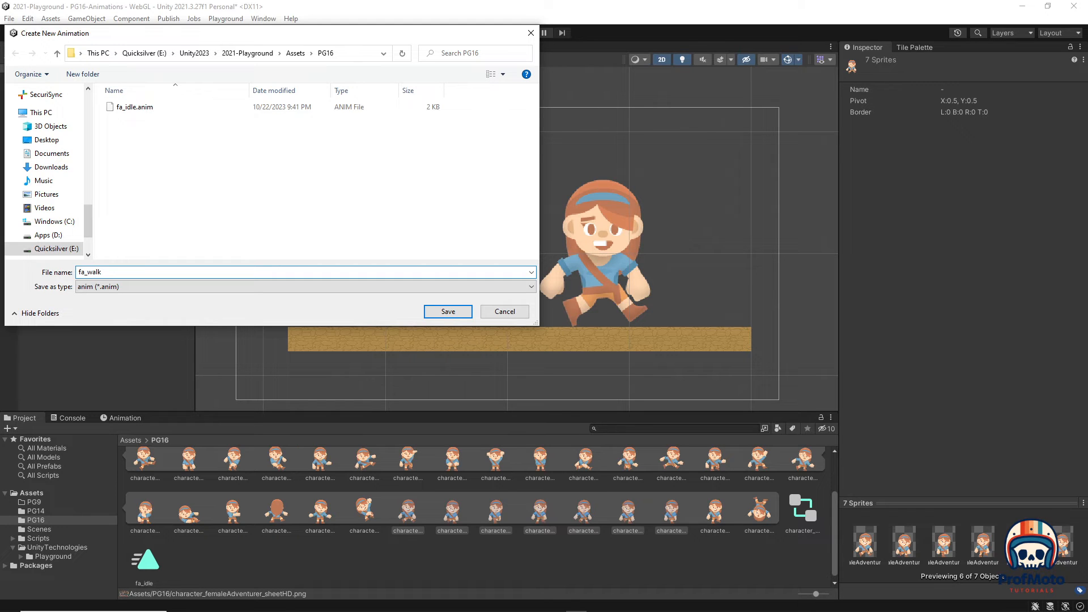
pyautogui.click(447, 312)
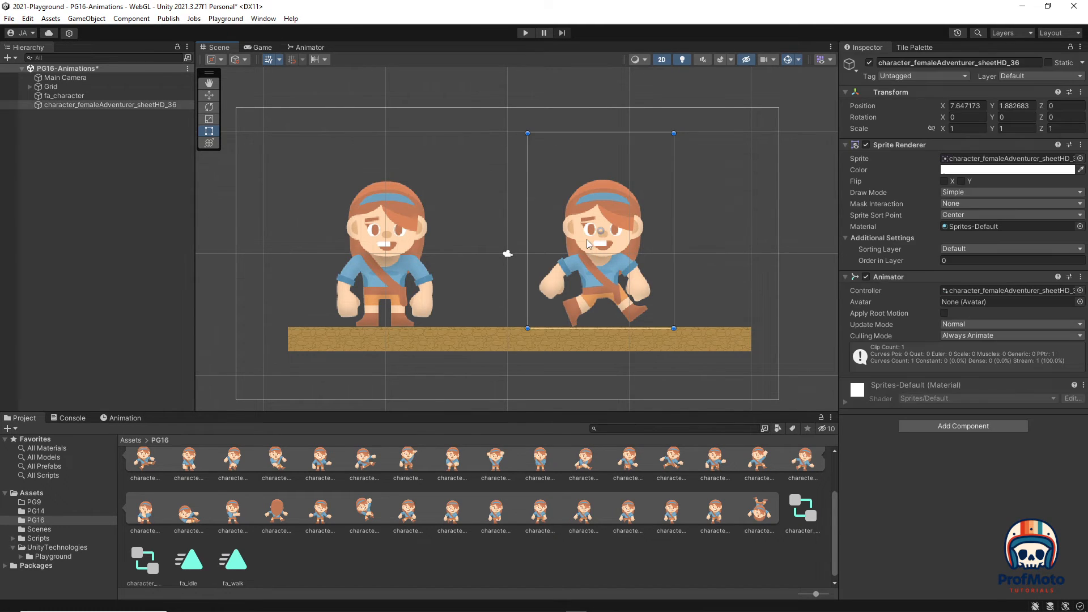
# Delete the character_femaleAdventurer_sheetHD_36 object from the scene, collapse the sprite sheet, and select the fa_walk clip in the PG16 folder
pyautogui.press('Delete')
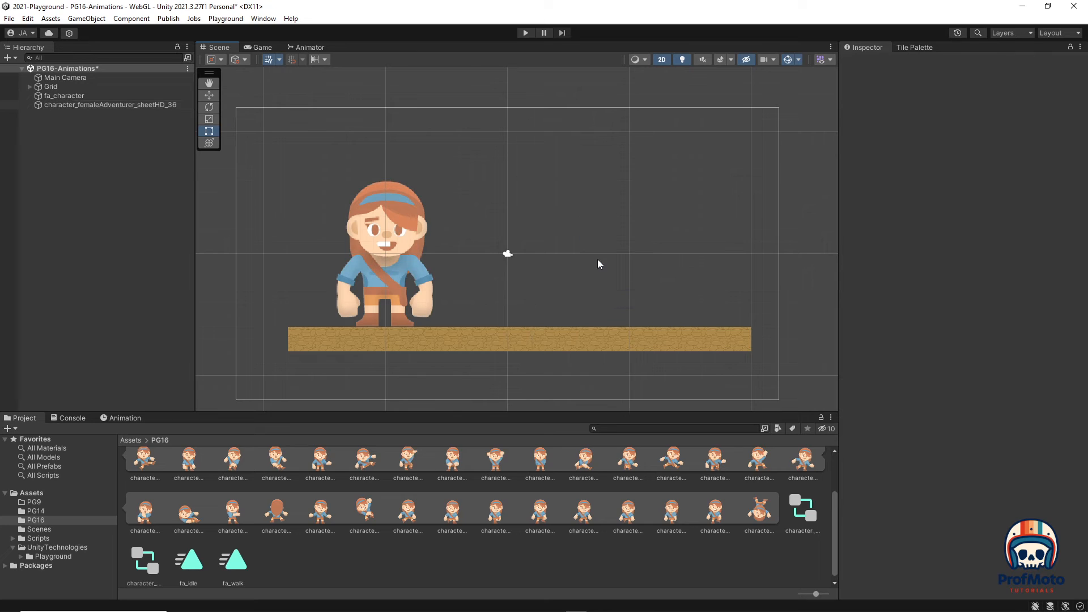
pyautogui.scroll(2, 218, 498)
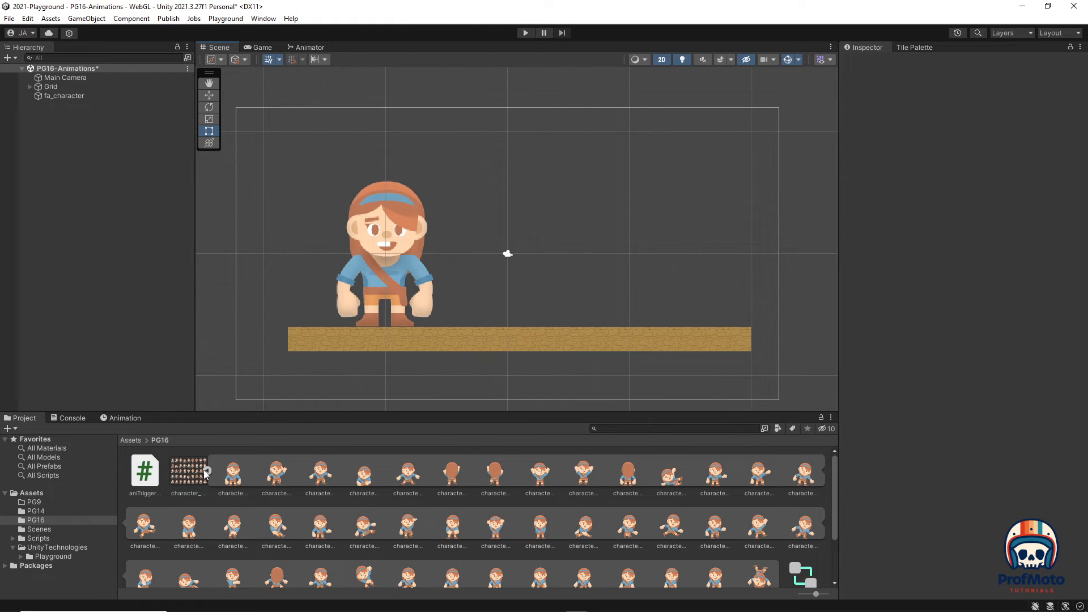
pyautogui.click(206, 470)
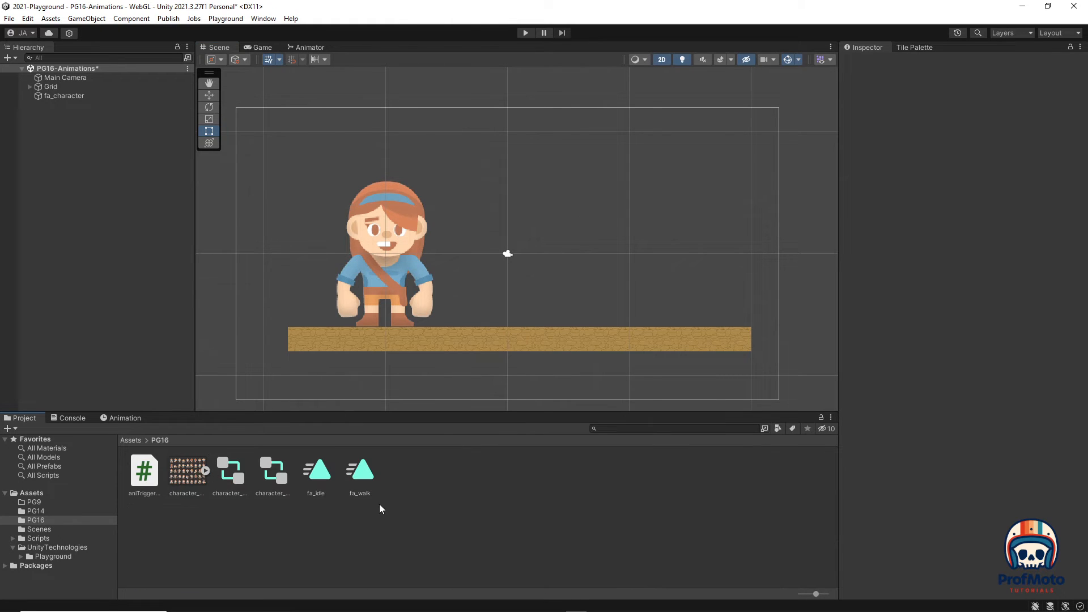
pyautogui.click(363, 477)
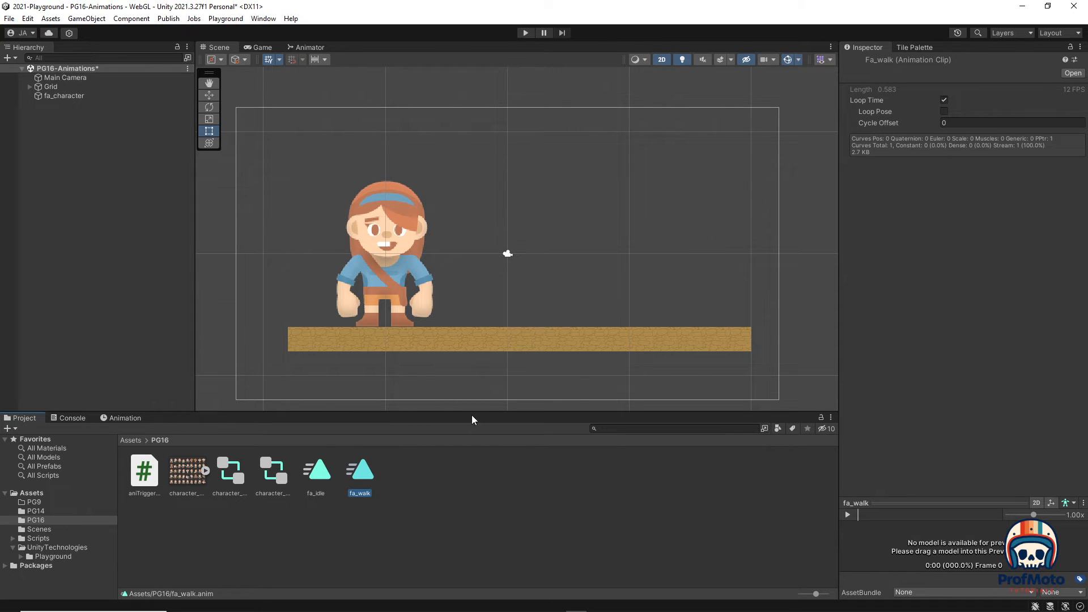
# In fa_character's Animator graph, align the fa_idle state with Entry and add the fa_walk clip as a state below it
pyautogui.click(60, 96)
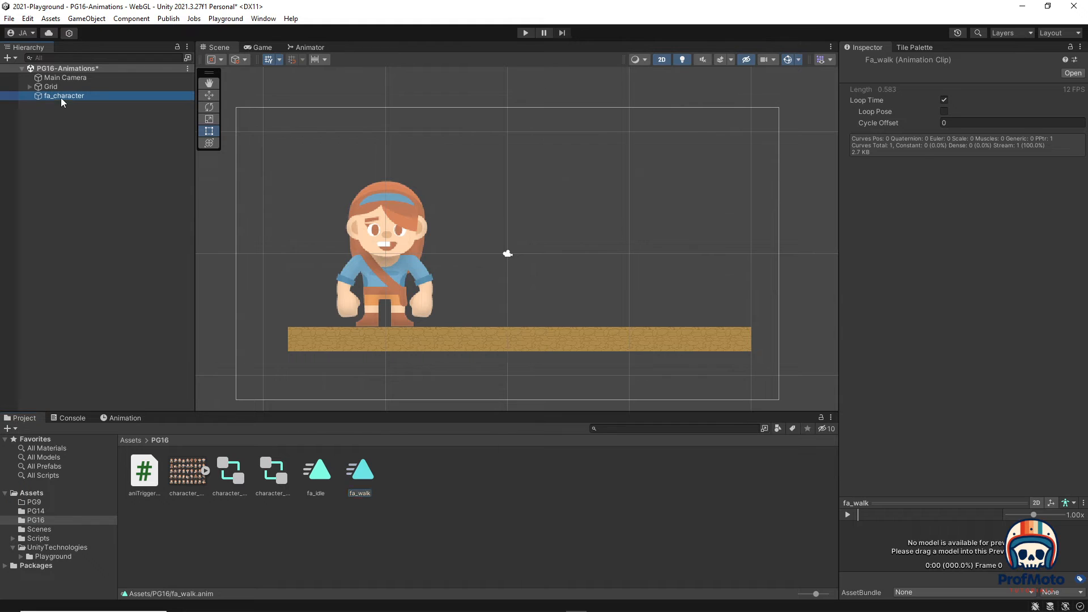
pyautogui.click(303, 49)
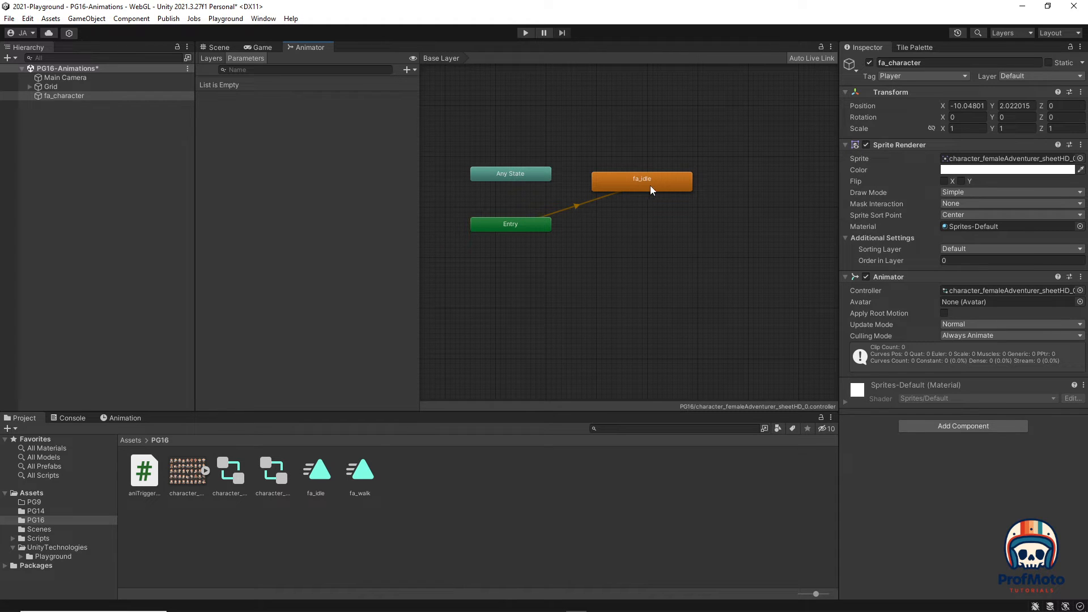
pyautogui.moveTo(650, 186); pyautogui.dragTo(650, 225)
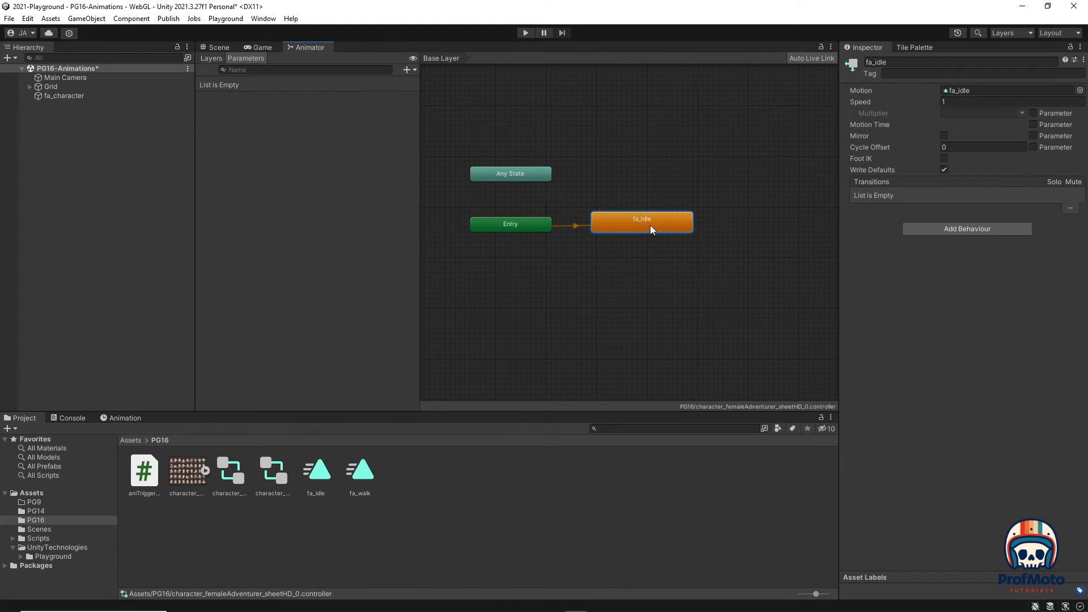
pyautogui.moveTo(363, 480); pyautogui.dragTo(620, 271)
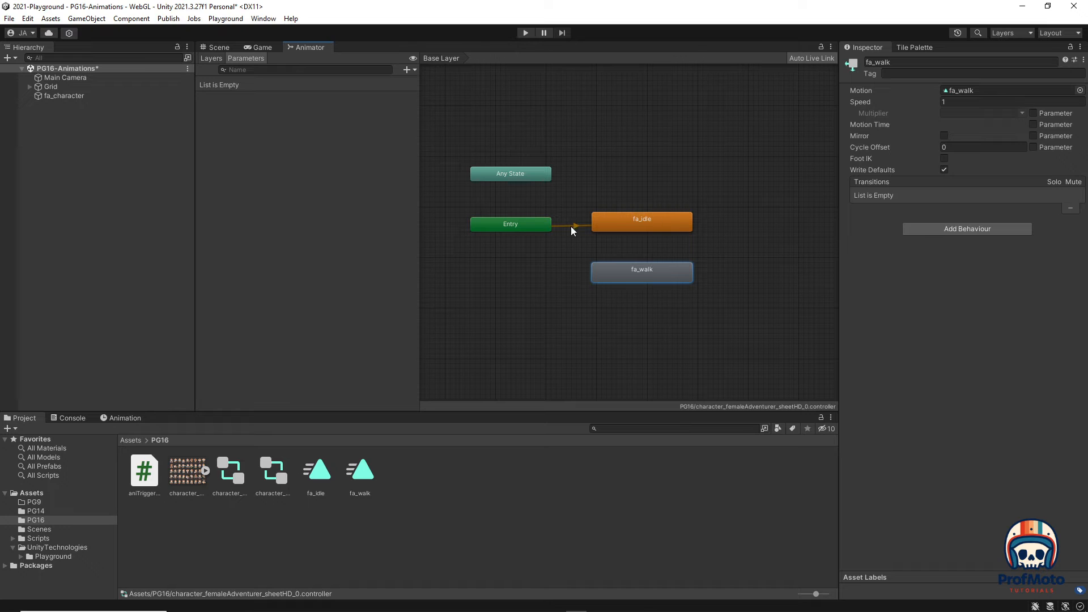
# Set fa_walk as the layer default state and play the scene briefly to preview the walk
pyautogui.click(668, 227)
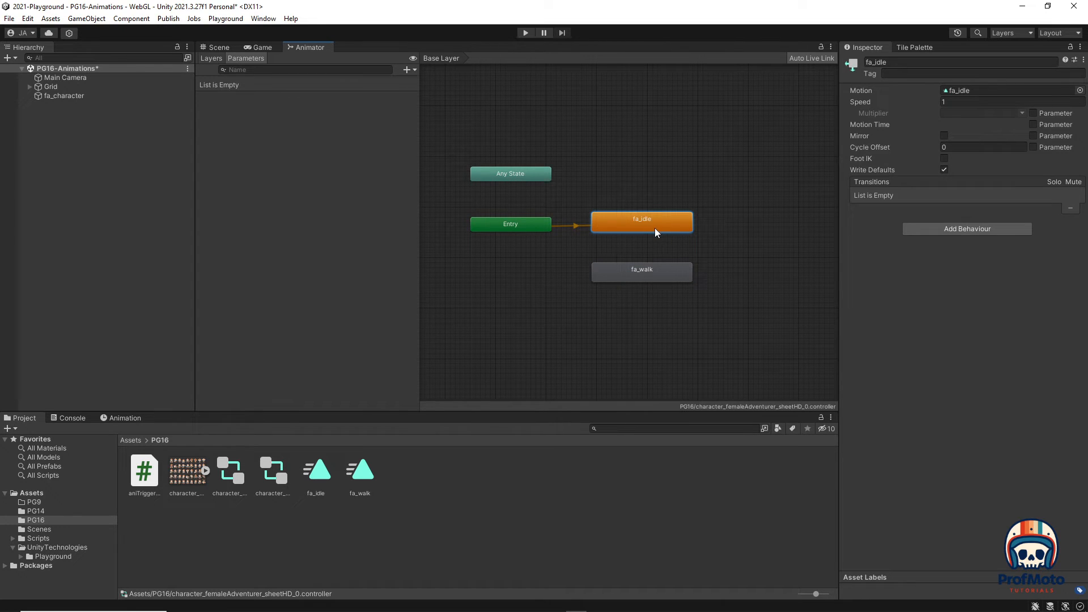
pyautogui.rightClick(646, 273)
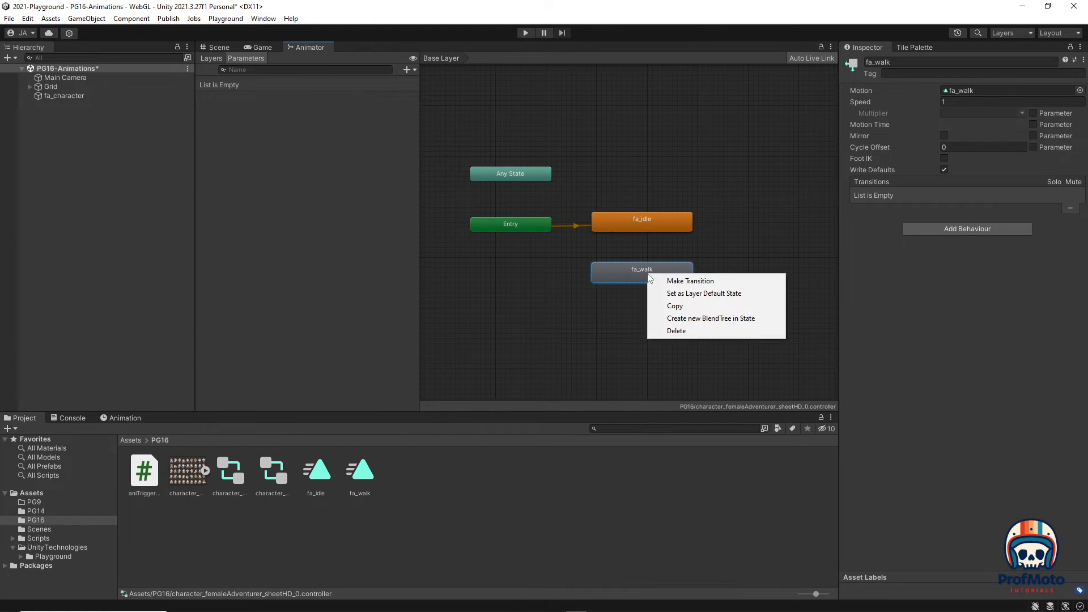
pyautogui.click(683, 294)
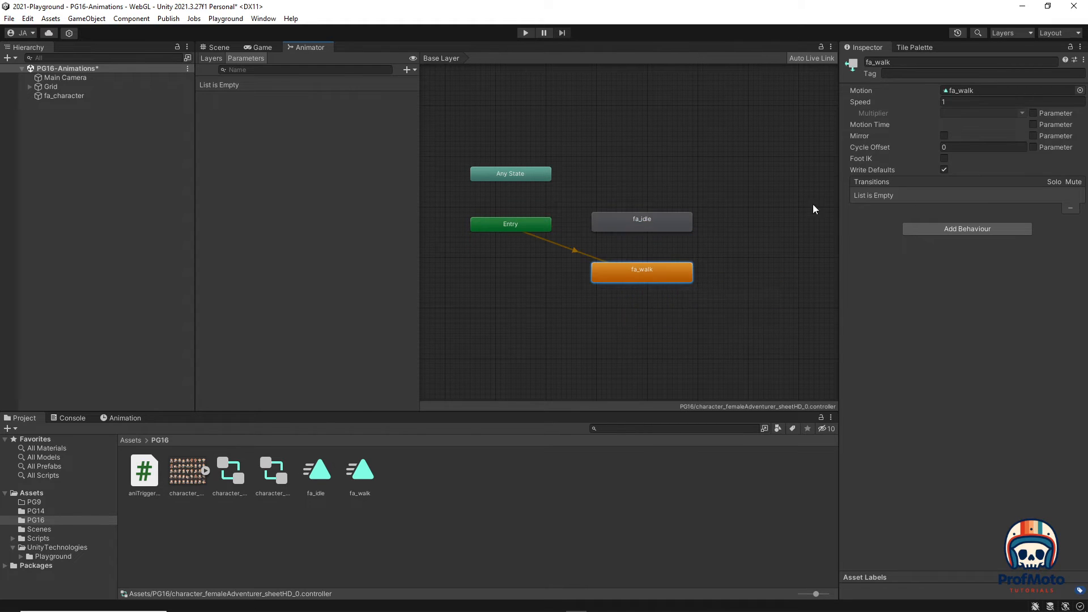
pyautogui.click(526, 32)
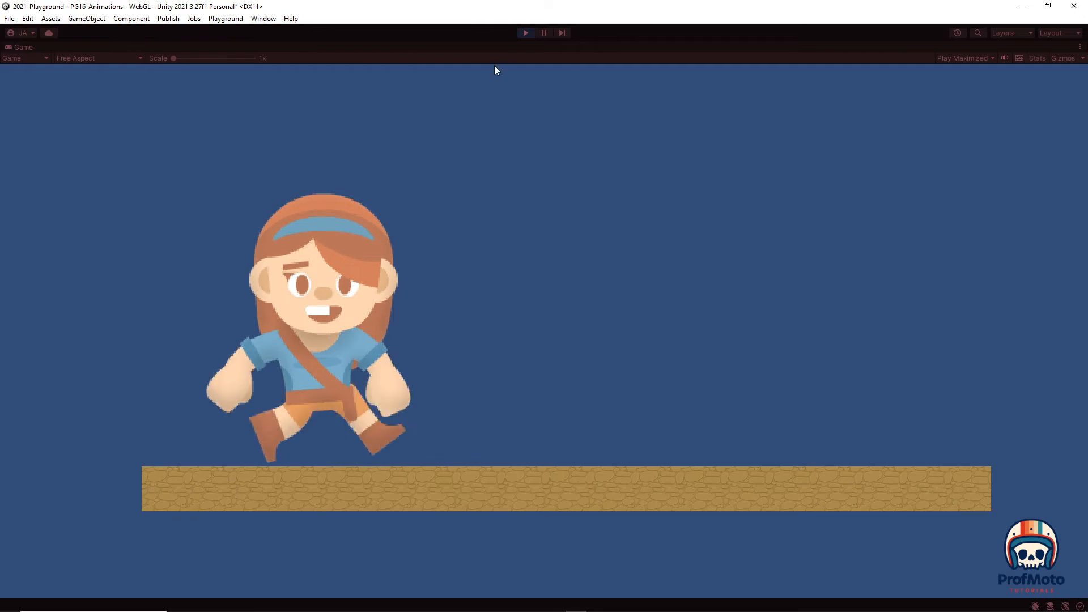
pyautogui.click(526, 33)
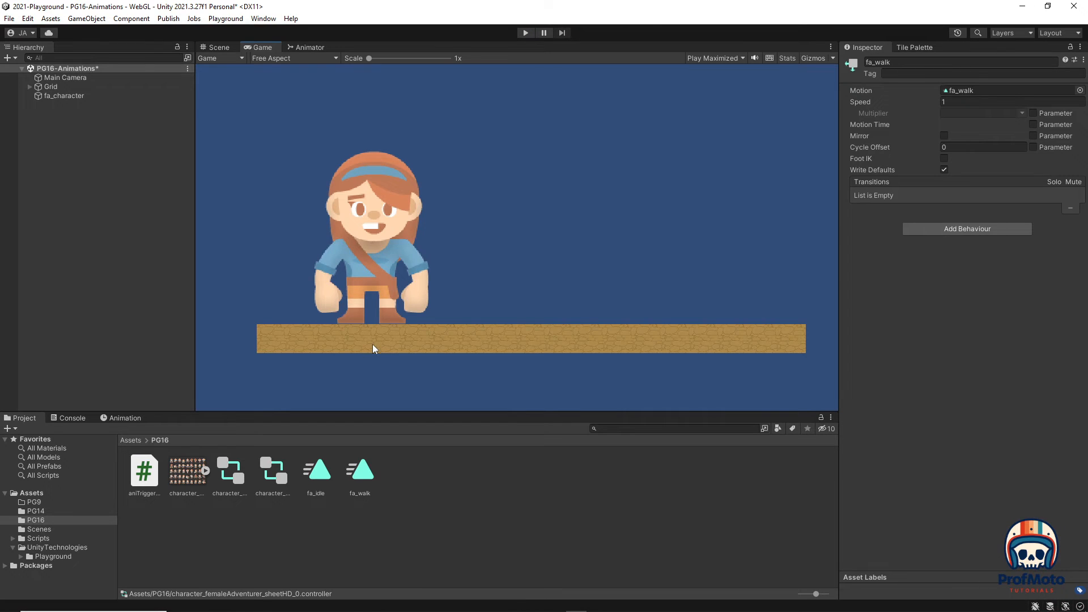
# Open the fa_walk clip's sprite keyframes and spread the last six to 0:02, 0:03, 0:04, 0:06, 0:08 and 0:10
pyautogui.click(363, 468)
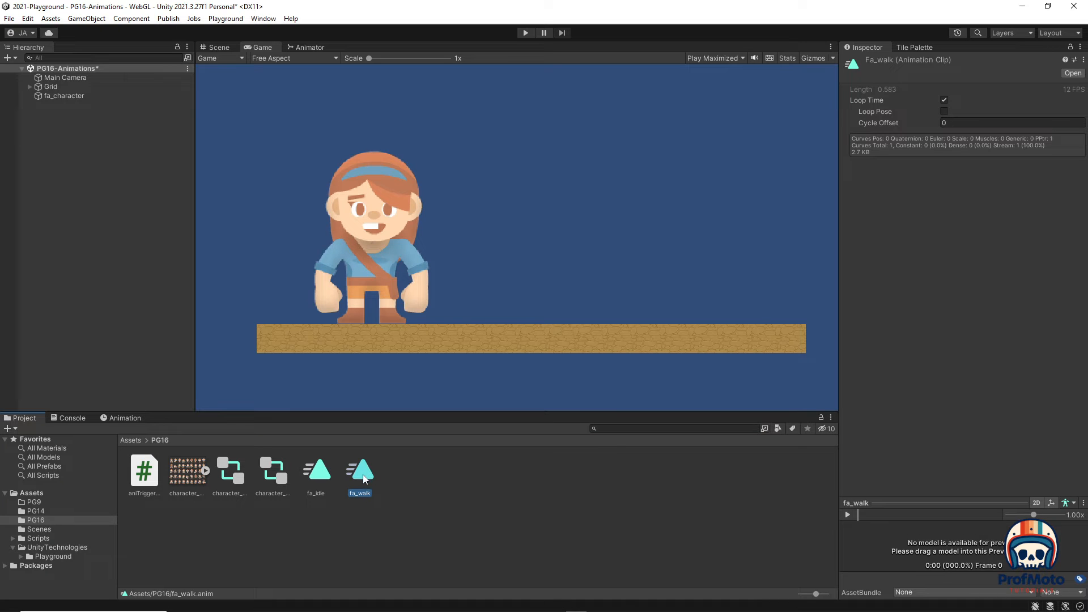
pyautogui.doubleClick(365, 479)
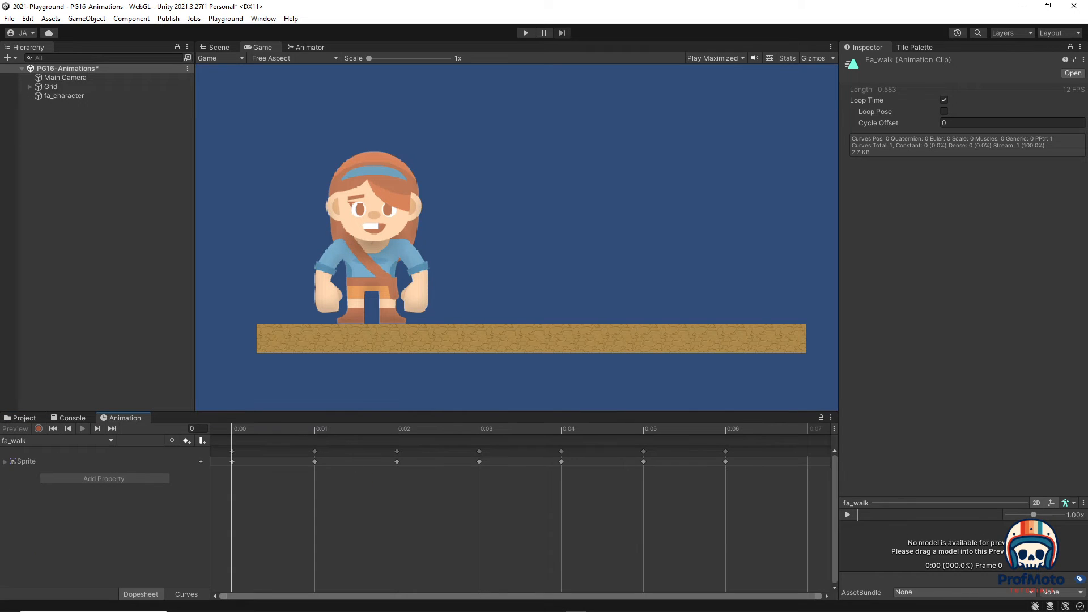
pyautogui.click(5, 462)
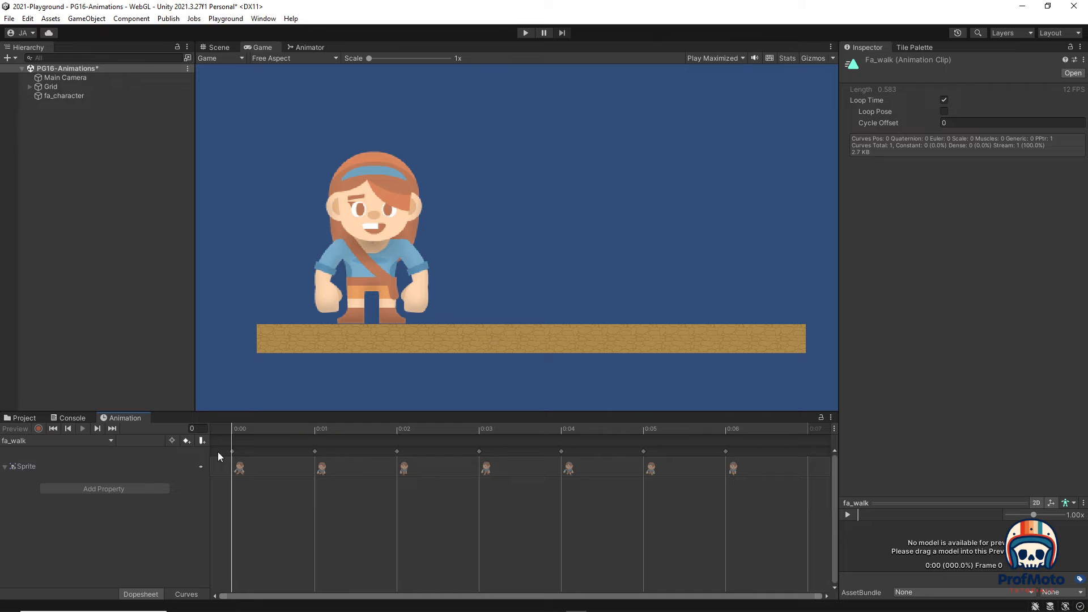
pyautogui.scroll(-5, 750, 467)
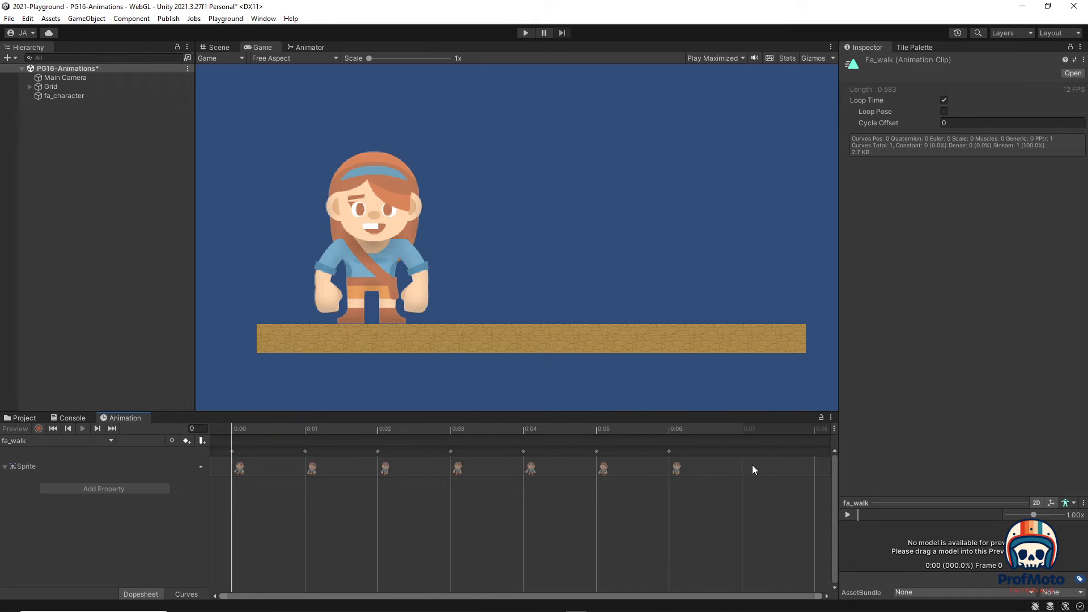
pyautogui.scroll(-1, 583, 473)
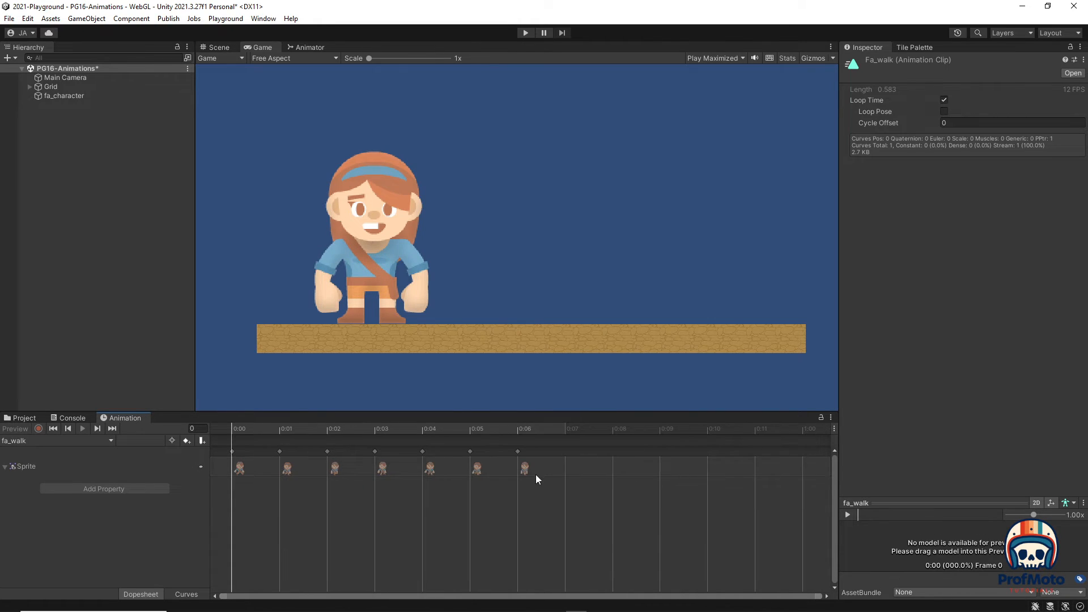
pyautogui.moveTo(525, 467); pyautogui.dragTo(712, 473)
pyautogui.moveTo(480, 467); pyautogui.dragTo(600, 468)
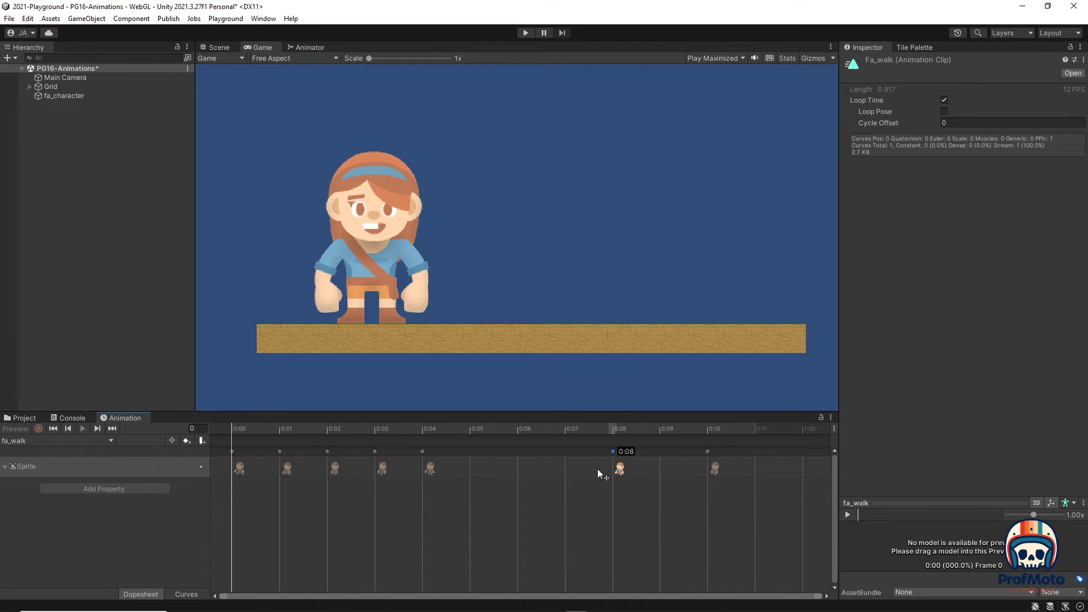
pyautogui.moveTo(430, 467); pyautogui.dragTo(524, 467)
pyautogui.moveTo(382, 468)
pyautogui.mouseDown()
pyautogui.moveTo(398, 467)
pyautogui.moveTo(374, 474)
pyautogui.mouseUp()
pyautogui.moveTo(287, 468); pyautogui.dragTo(329, 469)
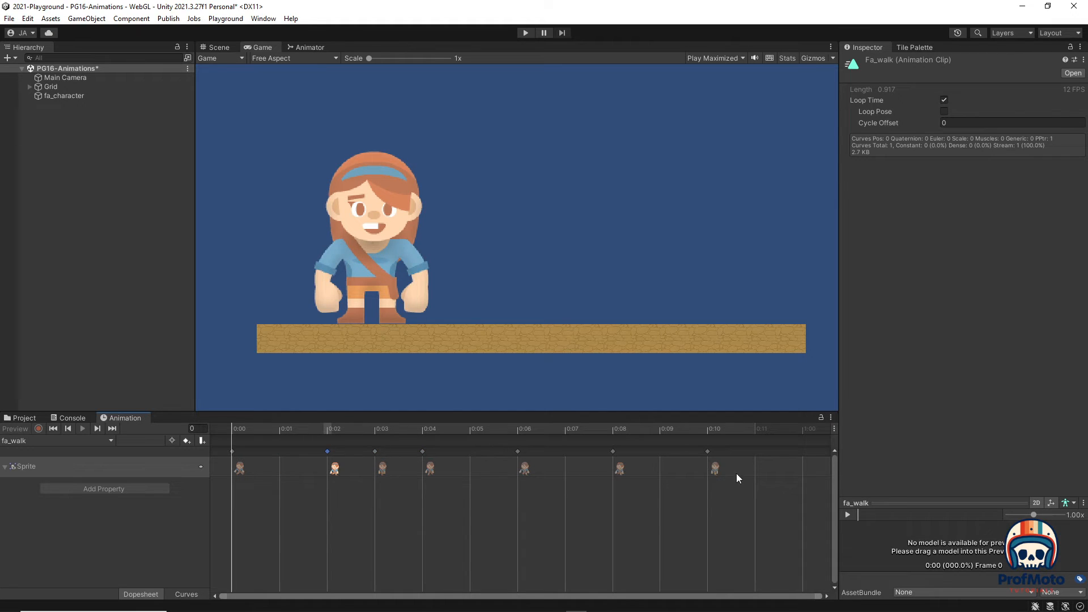
# Respace the fa_walk sprite keyframes evenly every two frames, with the last one at 1:00
pyautogui.moveTo(715, 469); pyautogui.dragTo(789, 466)
pyautogui.moveTo(620, 469); pyautogui.dragTo(709, 469)
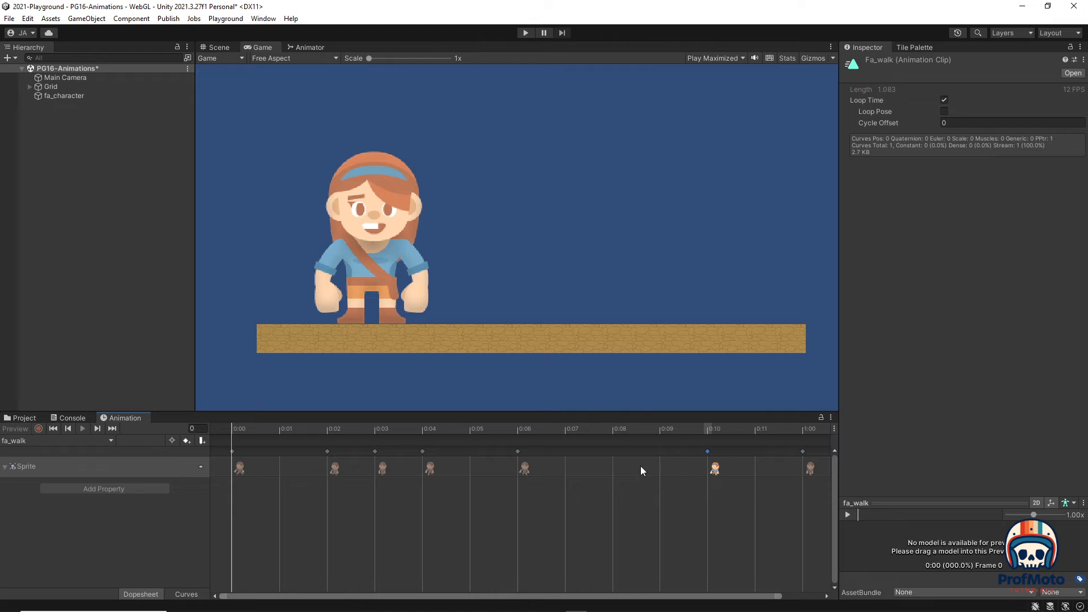
pyautogui.moveTo(528, 470); pyautogui.dragTo(675, 473)
pyautogui.moveTo(429, 468); pyautogui.dragTo(524, 467)
pyautogui.moveTo(383, 468); pyautogui.dragTo(430, 468)
pyautogui.moveTo(661, 474); pyautogui.dragTo(634, 470)
pyautogui.scroll(-2, 745, 497)
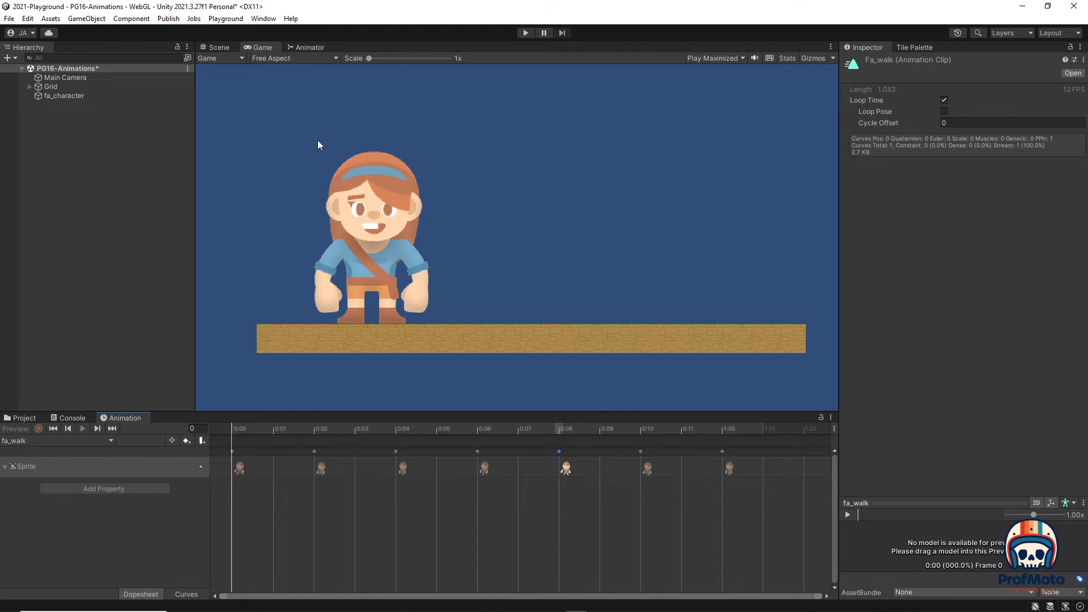
# Play the scene to check the walk with the respaced keyframes, and stop playback
pyautogui.click(23, 417)
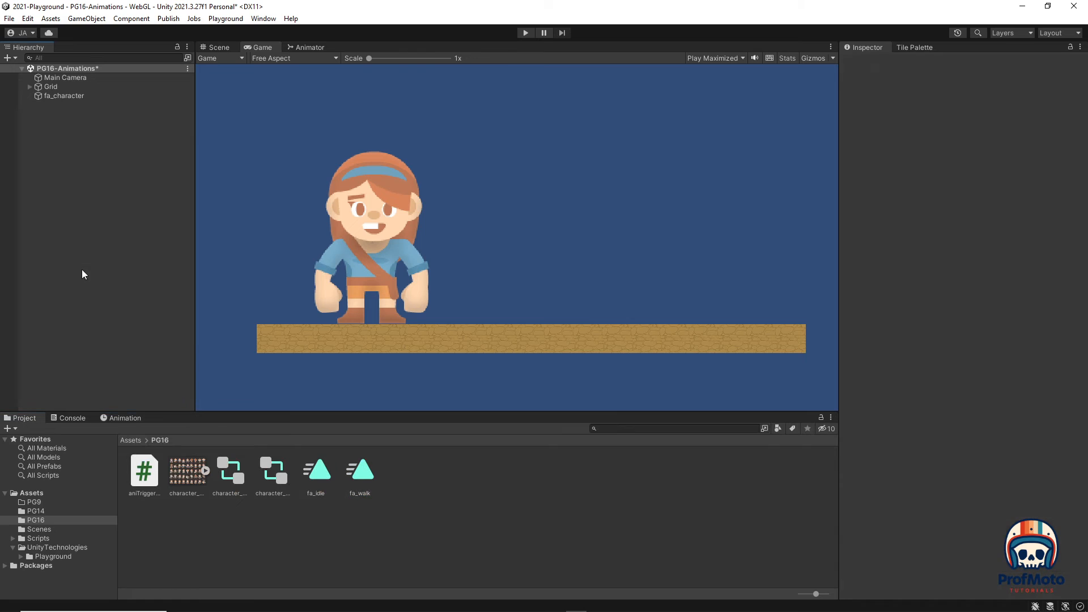
pyautogui.click(526, 33)
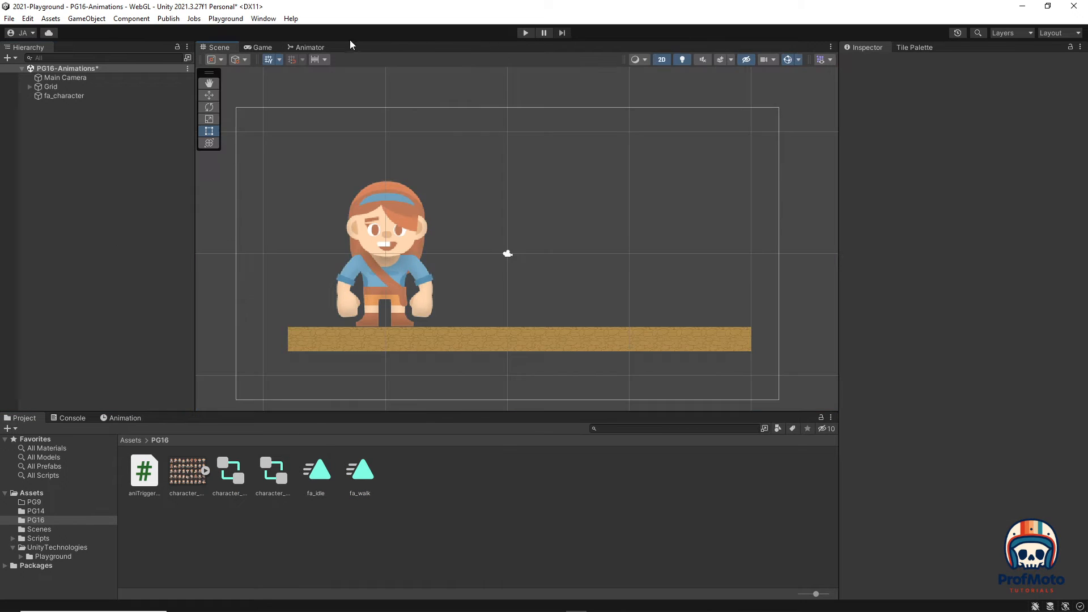
pyautogui.click(530, 34)
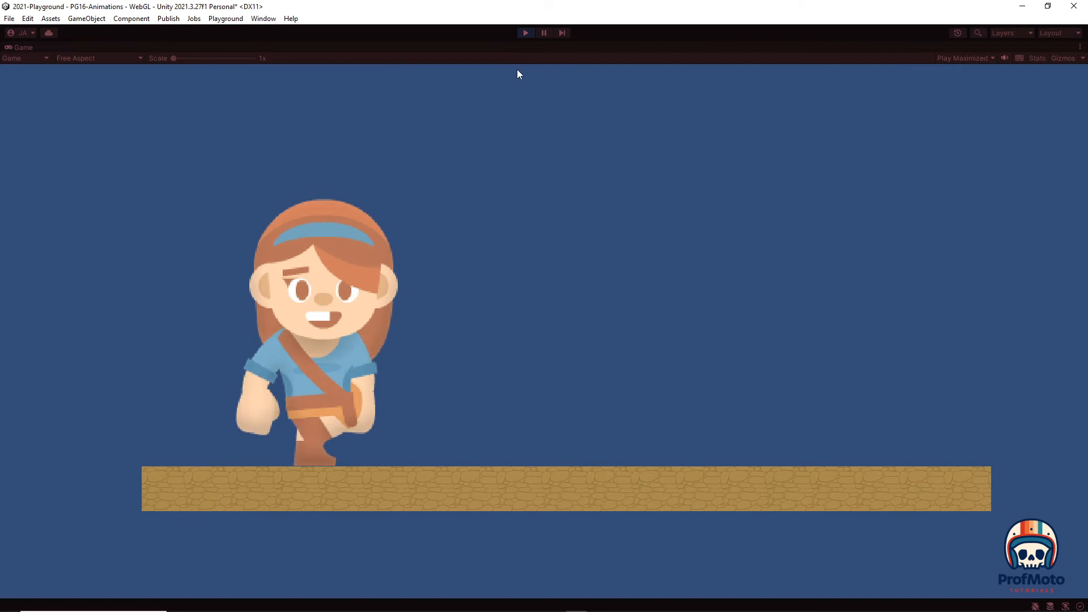
pyautogui.click(524, 34)
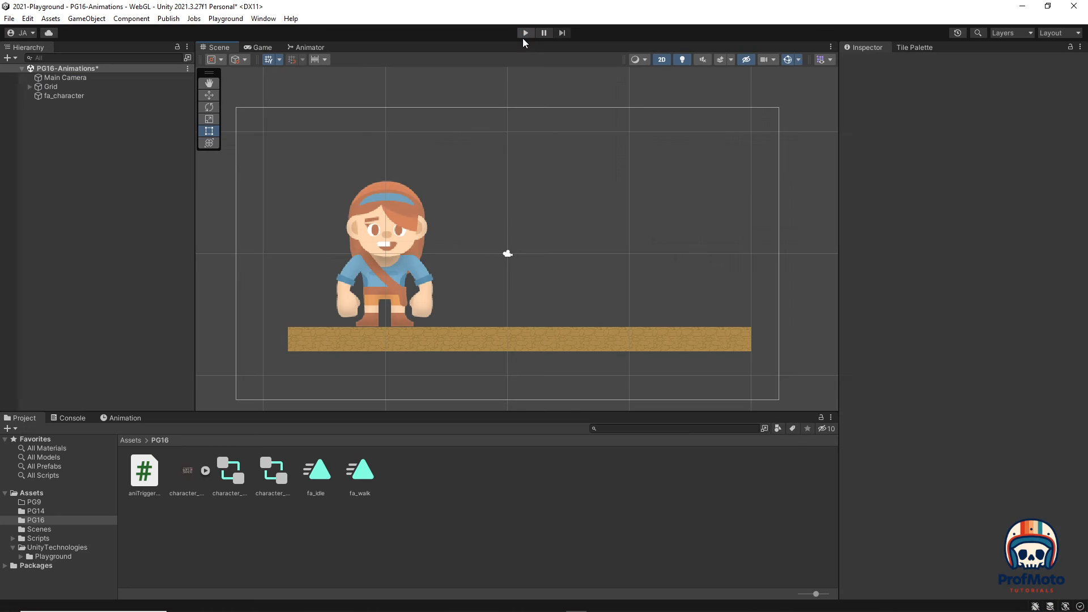
# Reopen the fa_walk clip and move its sprite keyframes back to one-frame intervals, from 0:00 to 0:06
pyautogui.doubleClick(359, 477)
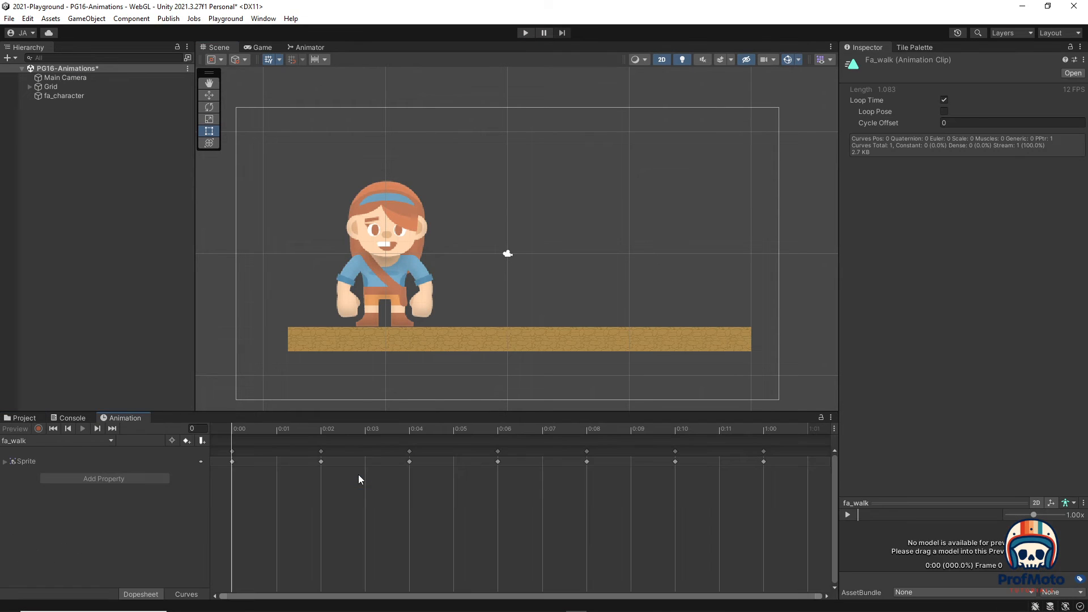
pyautogui.click(321, 461)
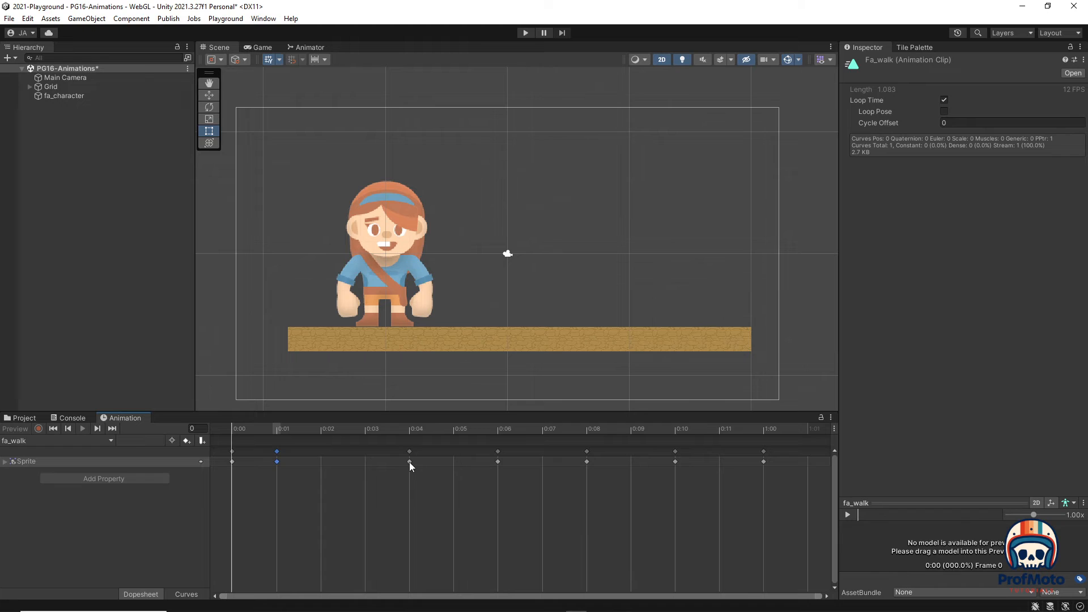
pyautogui.moveTo(409, 461); pyautogui.dragTo(336, 460)
pyautogui.moveTo(498, 462); pyautogui.dragTo(368, 463)
pyautogui.moveTo(589, 460); pyautogui.dragTo(468, 454)
pyautogui.moveTo(586, 460); pyautogui.dragTo(423, 464)
pyautogui.moveTo(676, 462); pyautogui.dragTo(486, 465)
pyautogui.moveTo(763, 461); pyautogui.dragTo(514, 460)
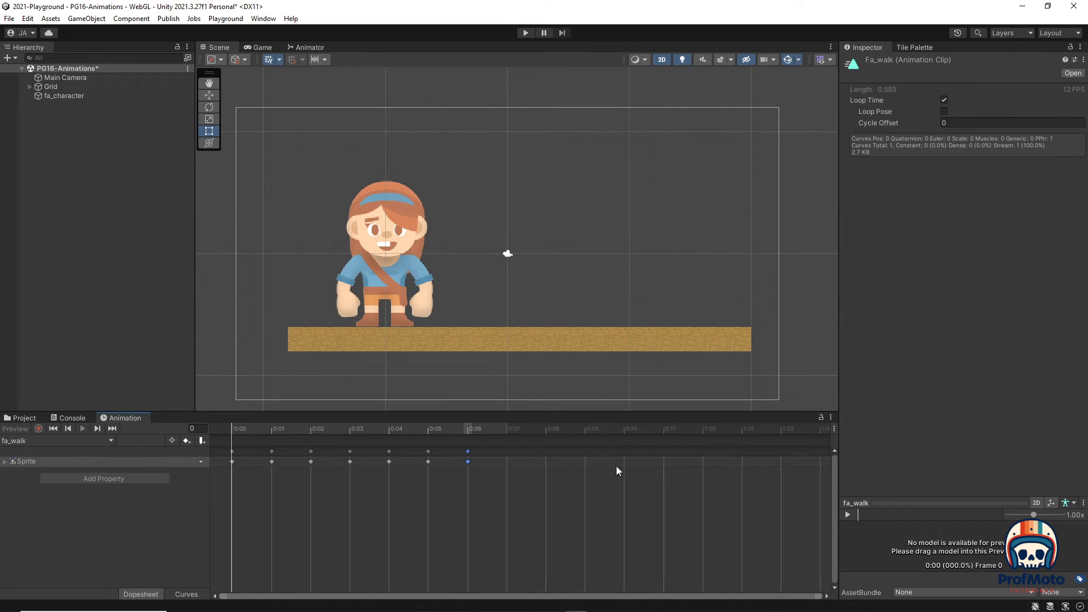
pyautogui.click(98, 361)
pyautogui.click(21, 419)
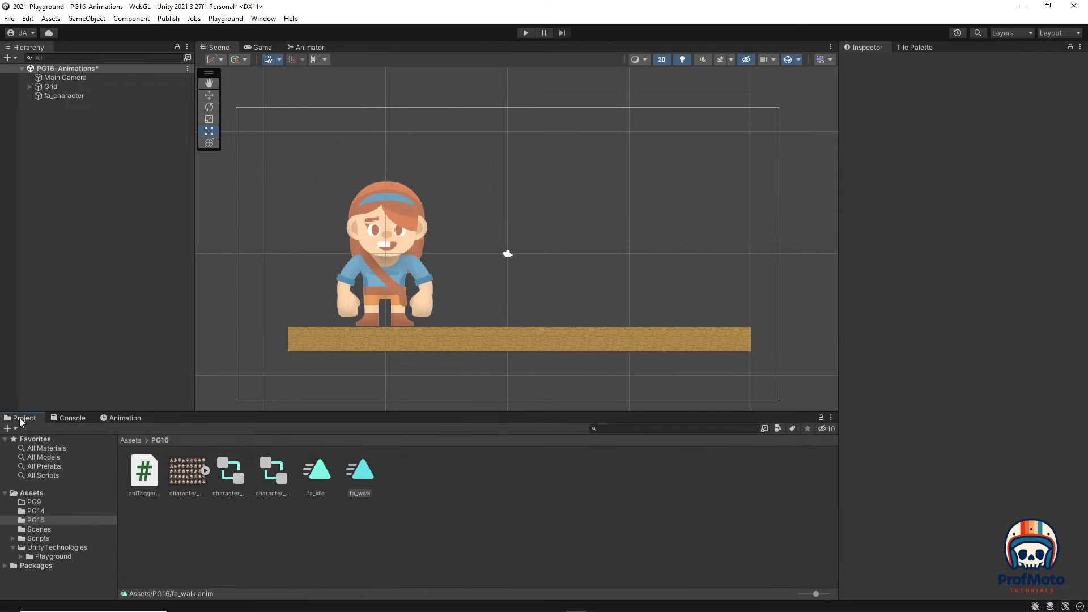
# Set fa_idle as the layer default state in the Animator graph
pyautogui.click(306, 48)
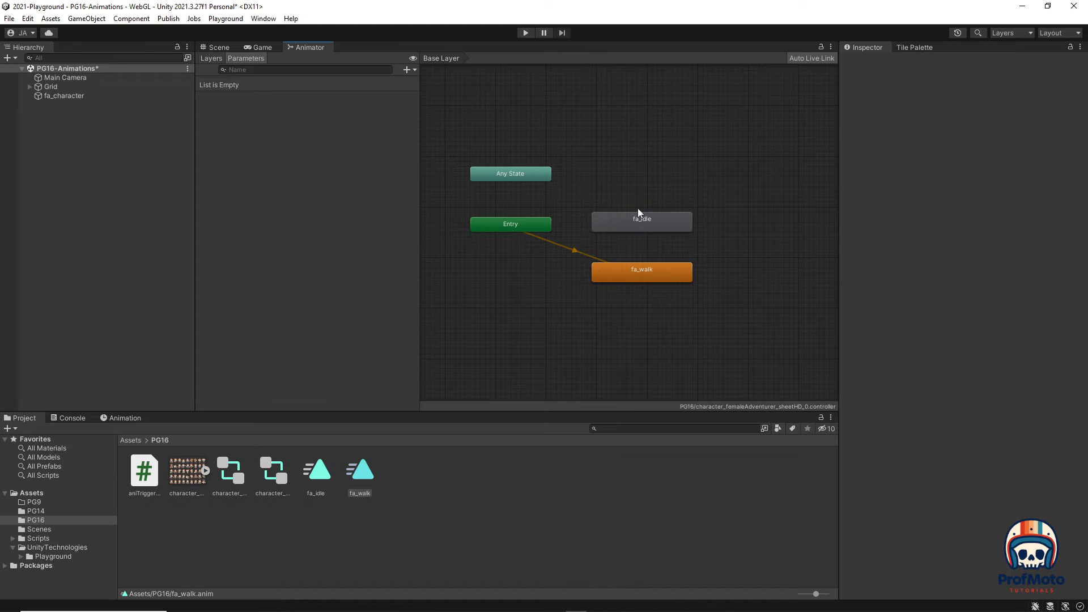
pyautogui.rightClick(635, 228)
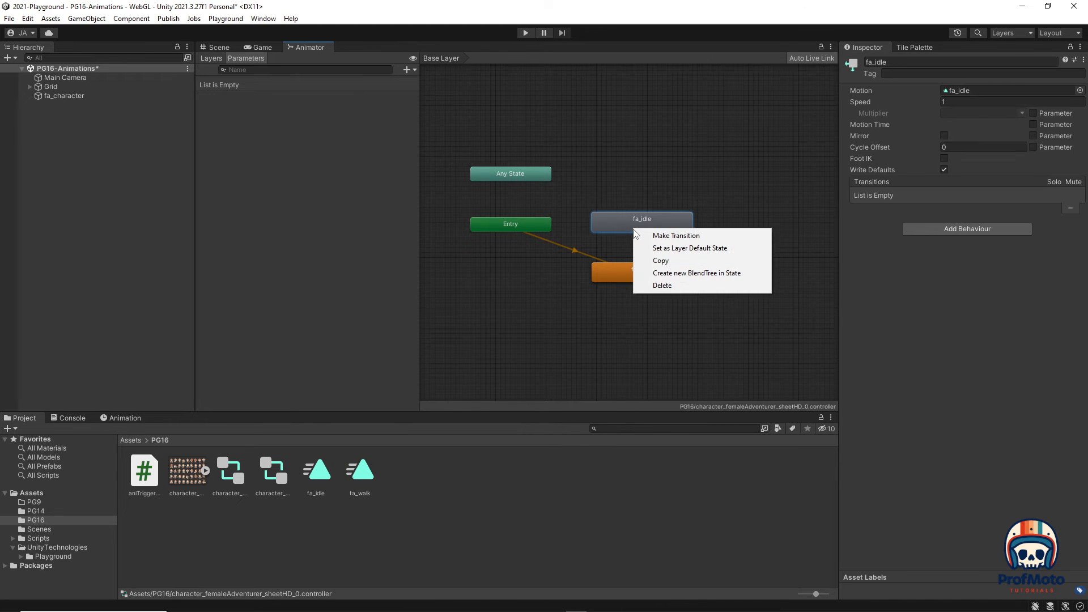
pyautogui.click(667, 250)
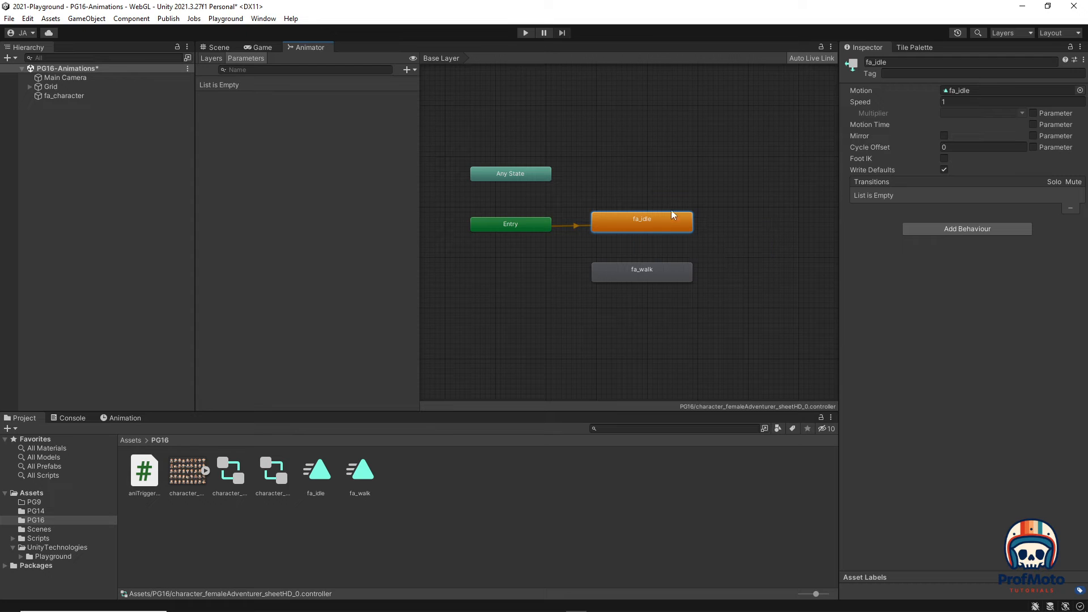
# Make a transition from fa_idle to fa_walk in the Animator graph and inspect it on both states
pyautogui.rightClick(634, 228)
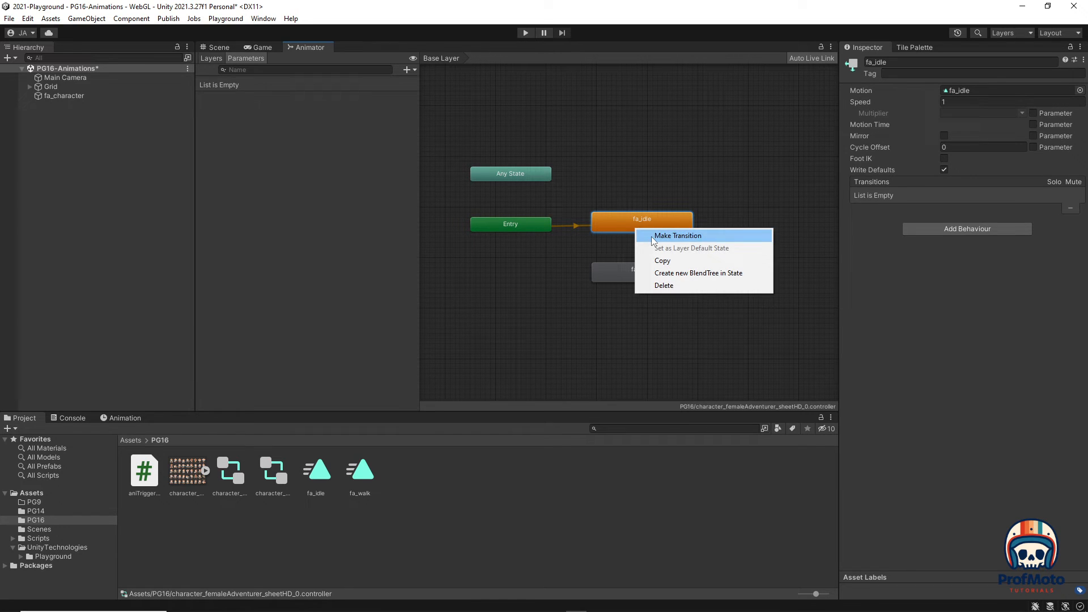
pyautogui.rightClick(614, 223)
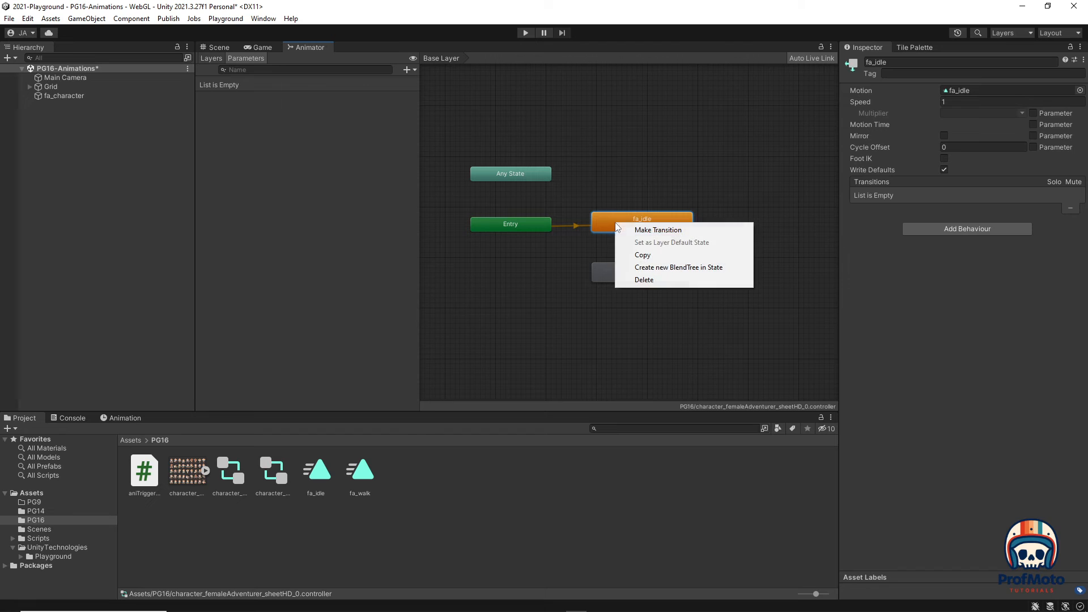
pyautogui.click(649, 231)
pyautogui.click(633, 283)
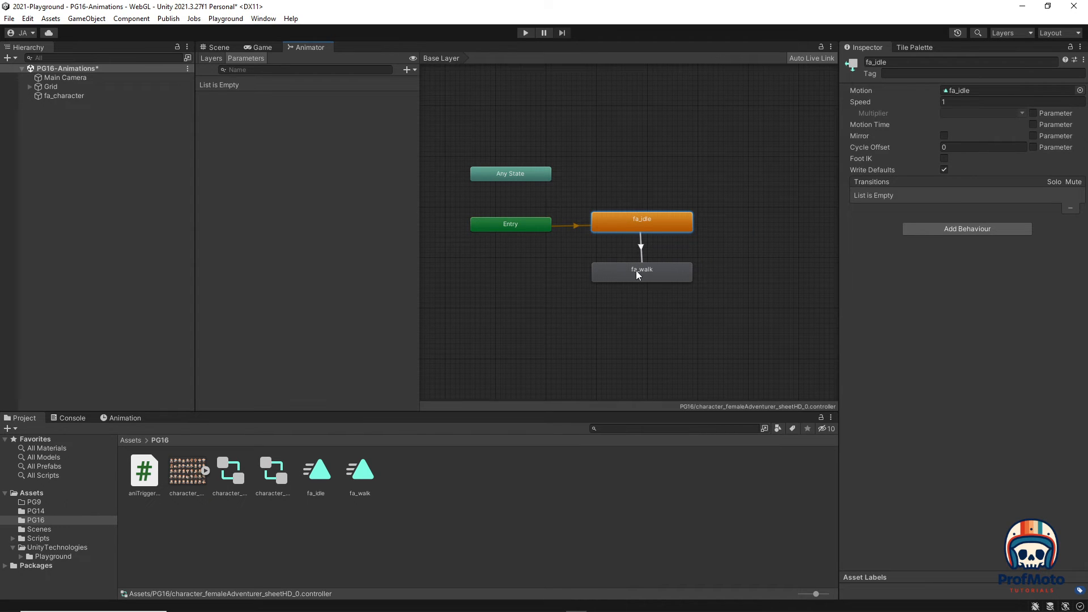
pyautogui.moveTo(639, 272)
pyautogui.mouseDown()
pyautogui.moveTo(623, 328)
pyautogui.moveTo(641, 275)
pyautogui.mouseUp()
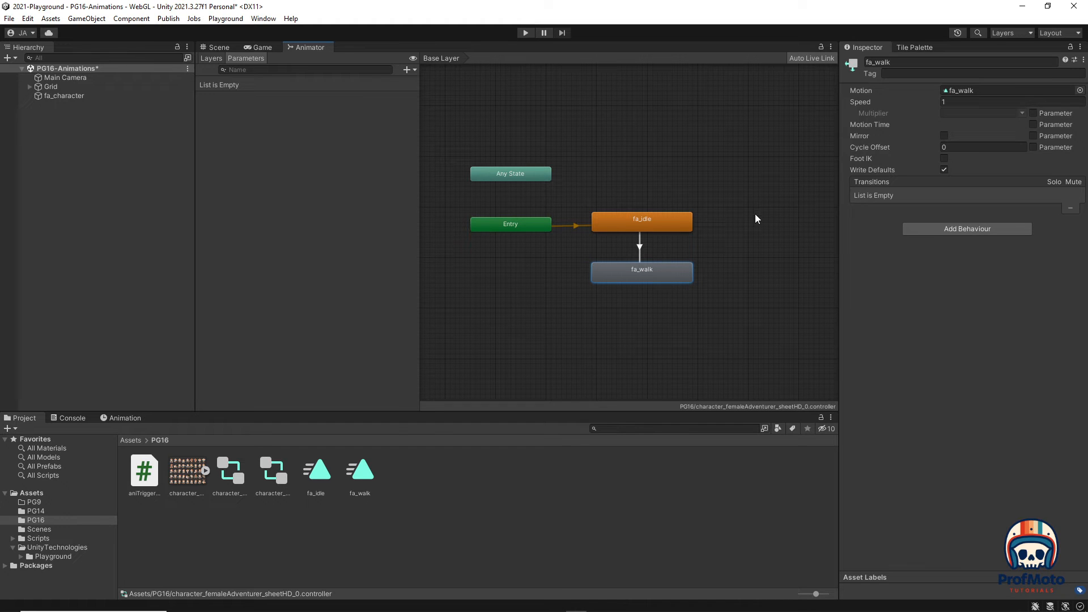
pyautogui.click(674, 224)
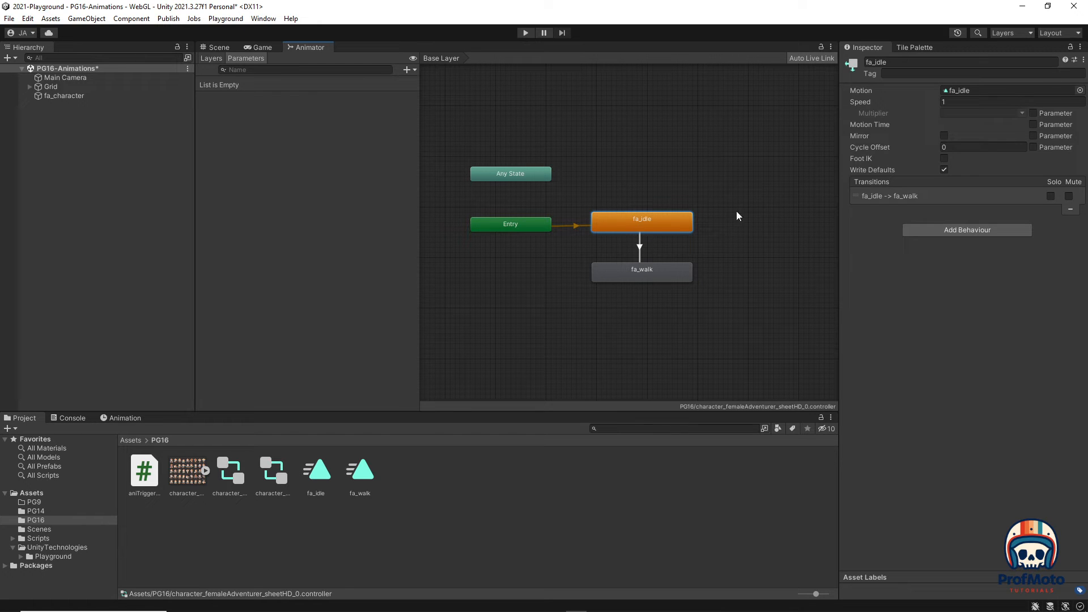
pyautogui.click(641, 248)
pyautogui.click(649, 275)
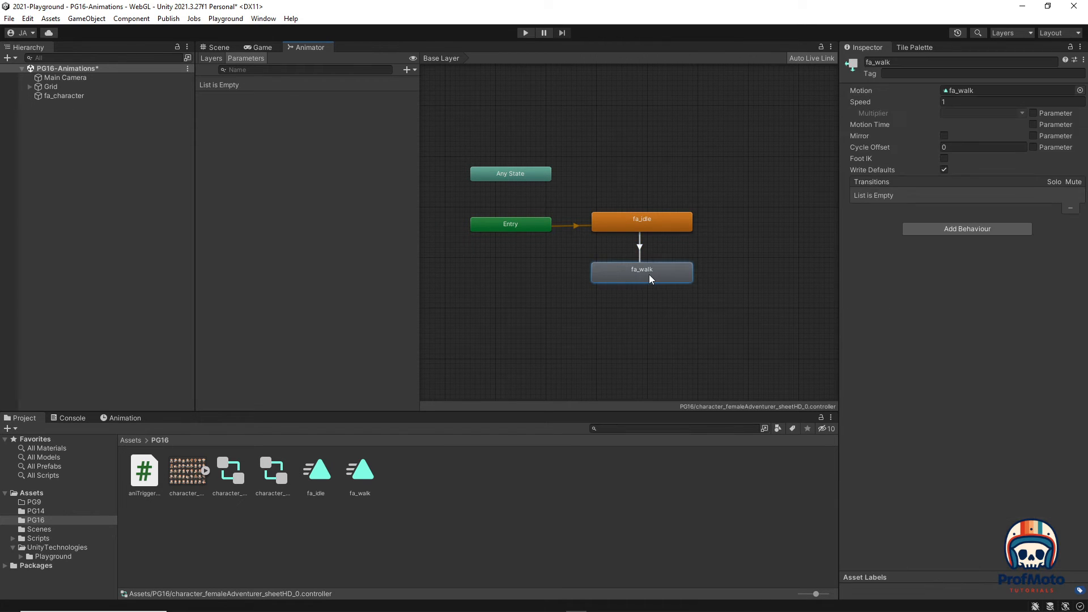
# Play the scene to check the fa_idle to fa_walk transition, and stop playback
pyautogui.click(524, 33)
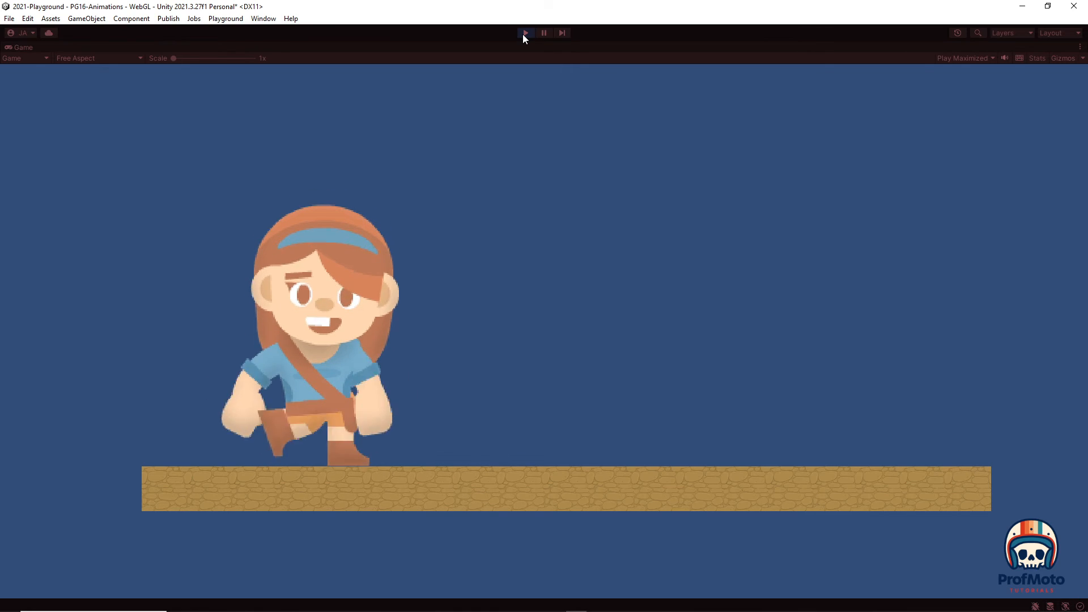
pyautogui.click(525, 33)
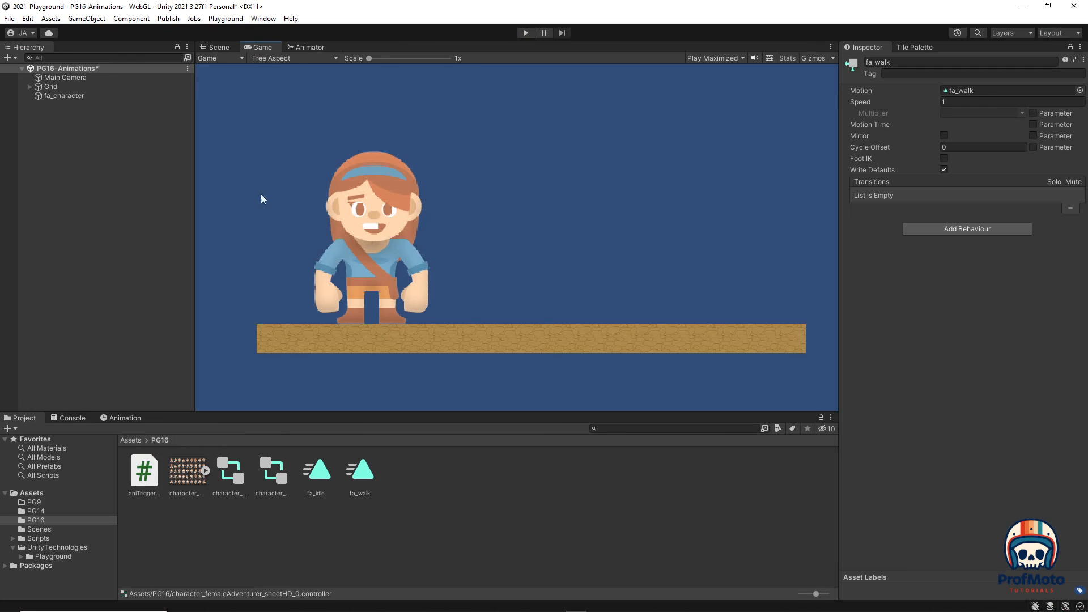
# Move the fa_walk state further below fa_idle in the Animator graph and make a transition from fa_walk back to fa_idle
pyautogui.click(309, 48)
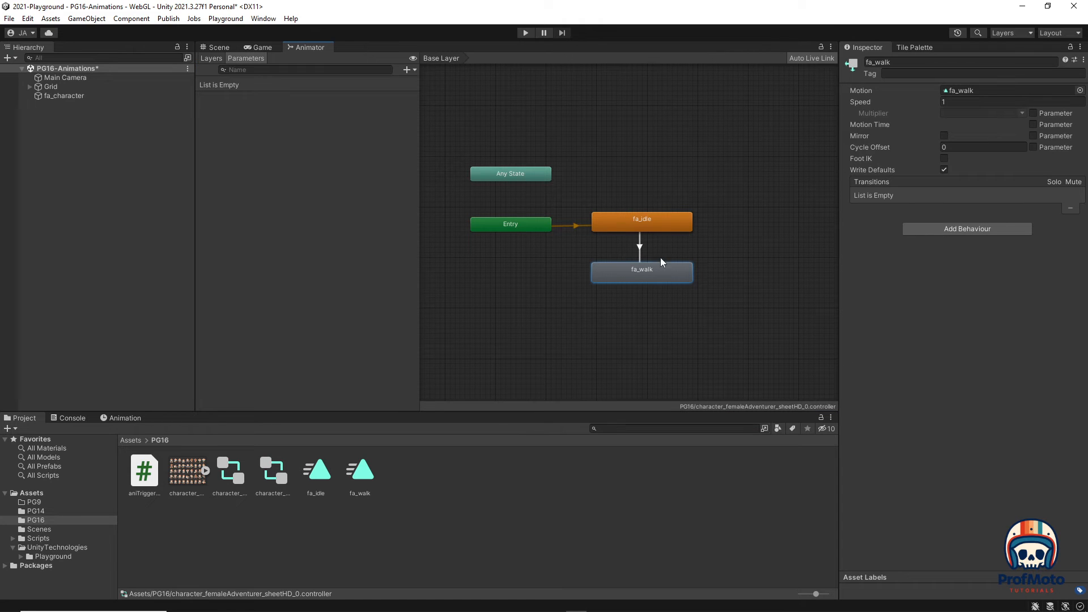
pyautogui.moveTo(641, 282); pyautogui.dragTo(675, 328)
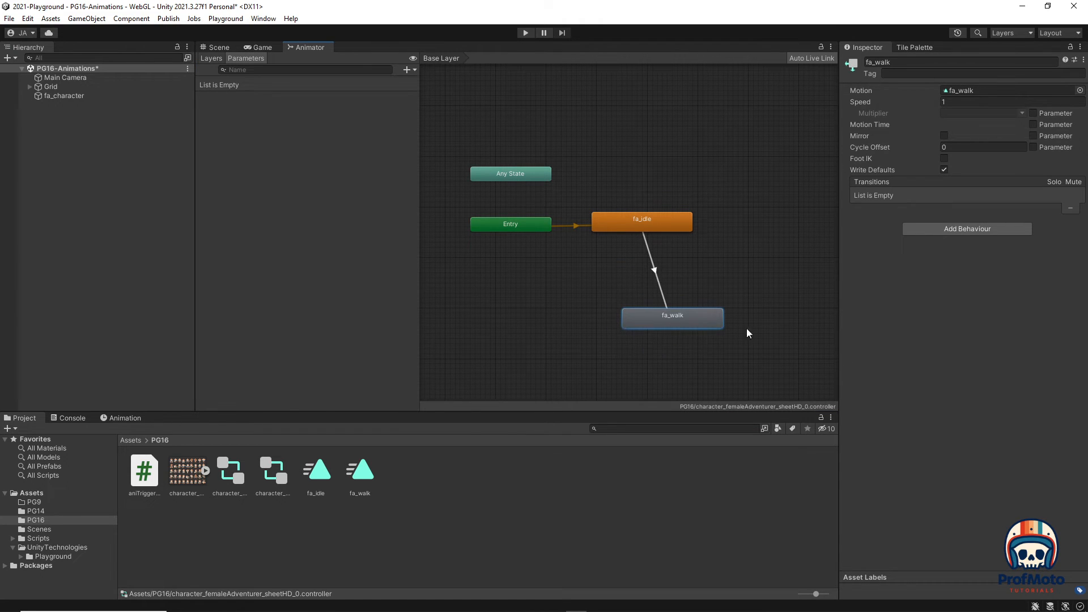
pyautogui.rightClick(689, 318)
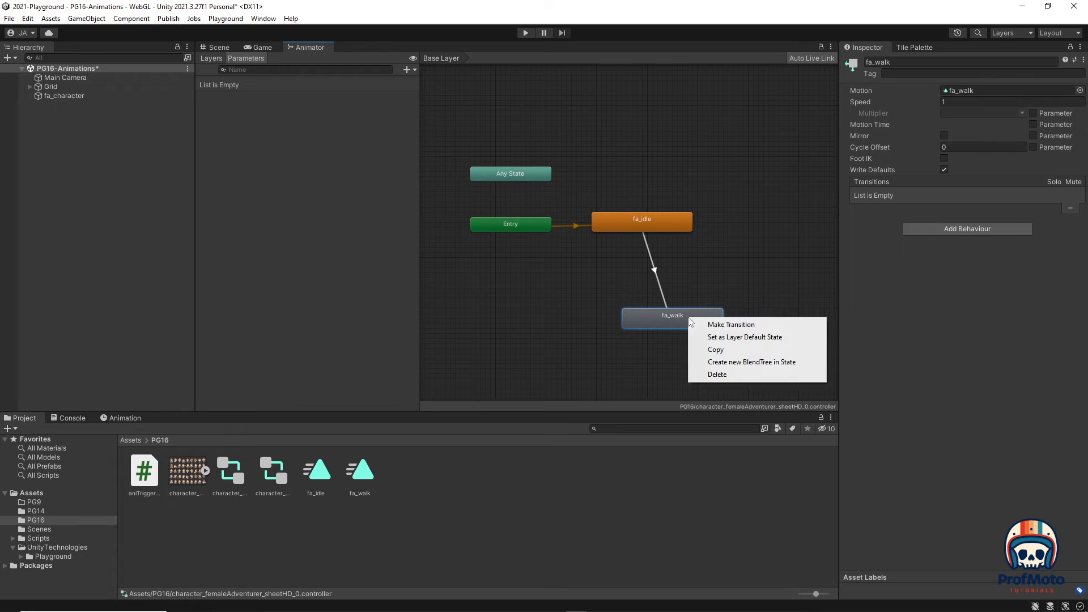
pyautogui.click(730, 324)
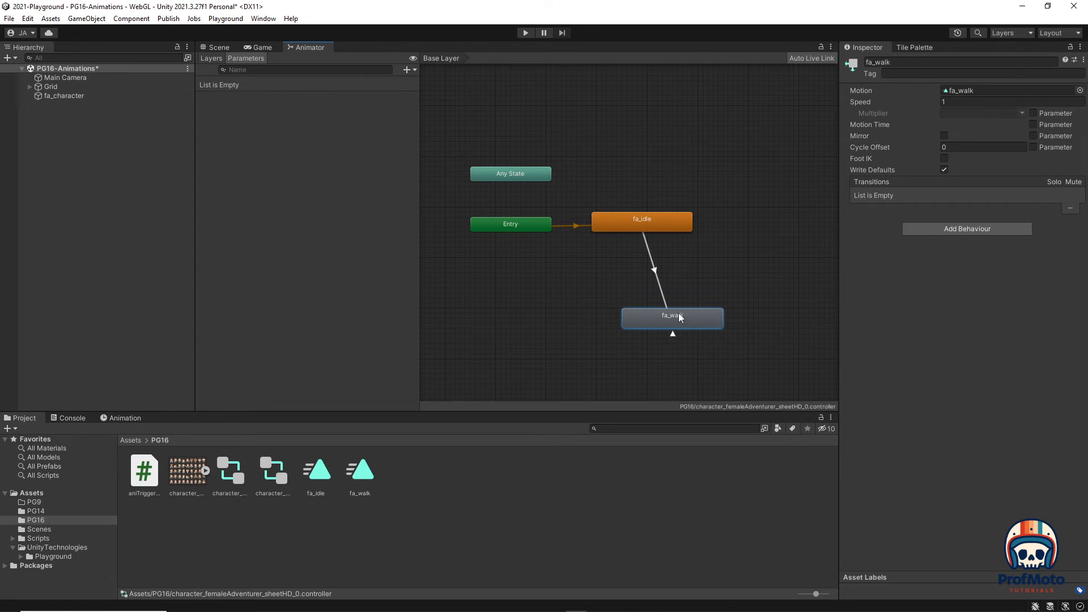
pyautogui.click(661, 222)
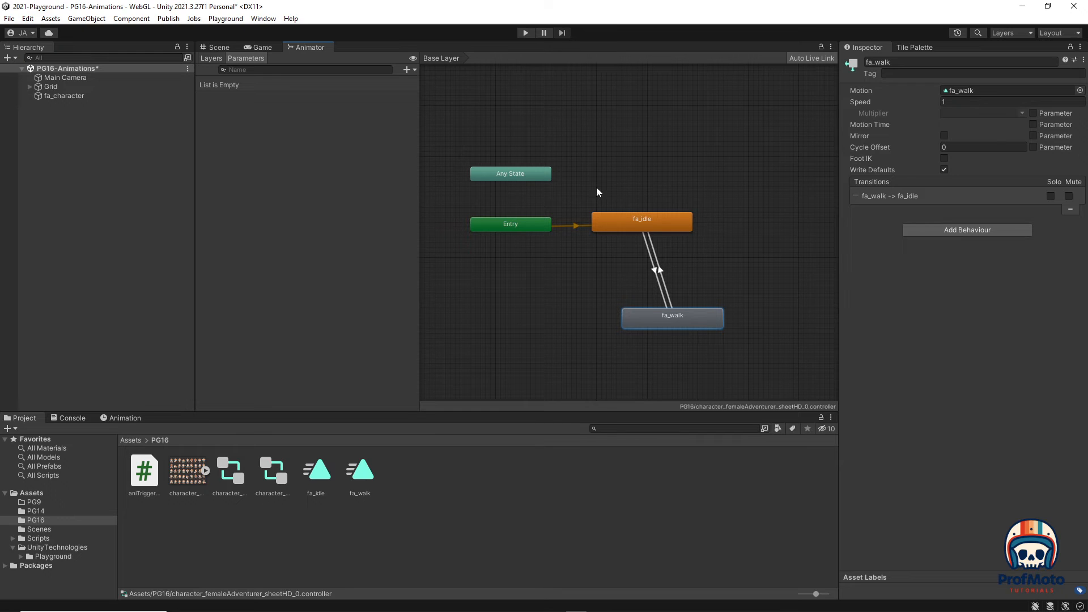
# Play the scene to check how the two-way transitions cycle between idle and walk, and stop playback
pyautogui.click(525, 32)
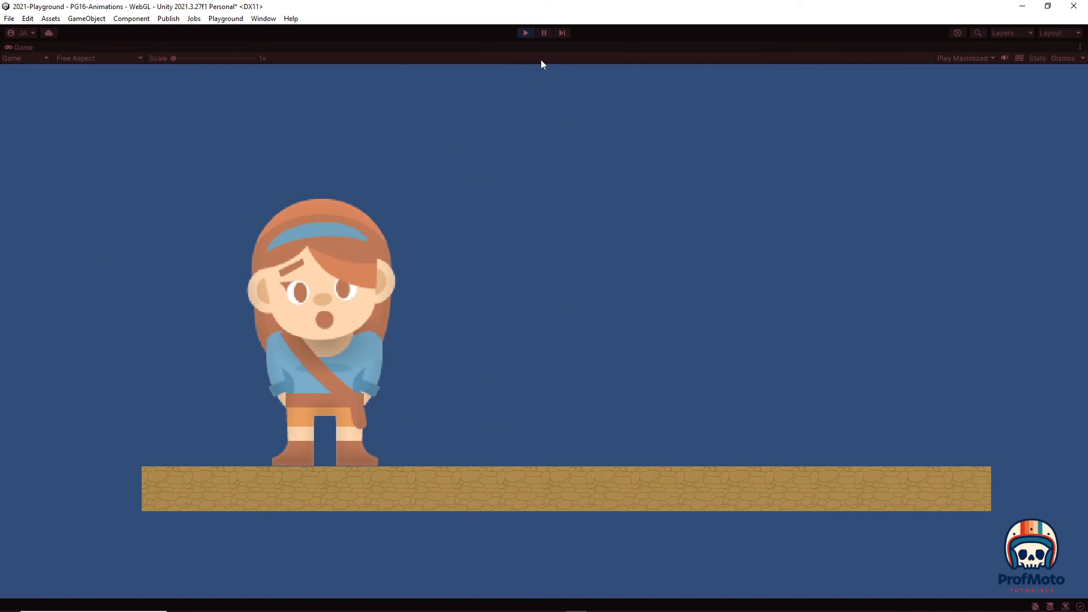
pyautogui.click(527, 33)
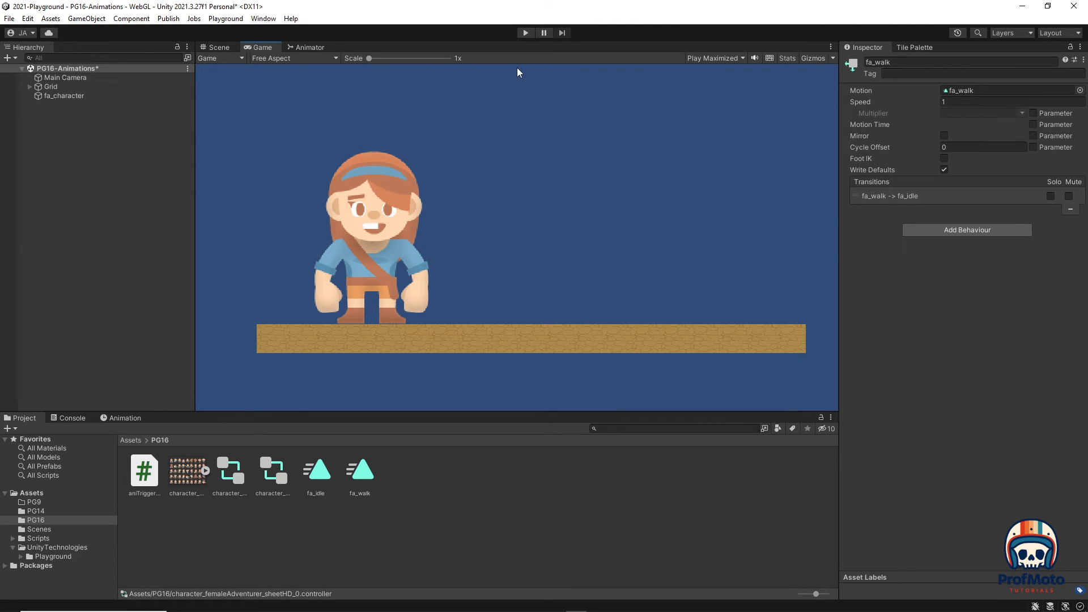
# Delete the fa_walk to fa_idle transition from the Animator graph
pyautogui.click(311, 45)
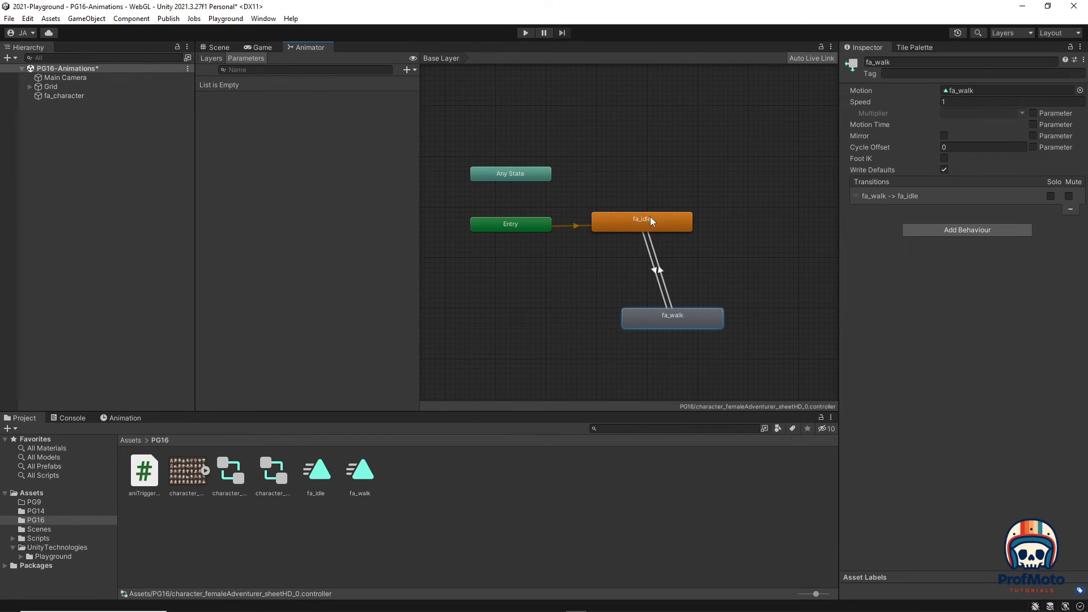
pyautogui.click(659, 274)
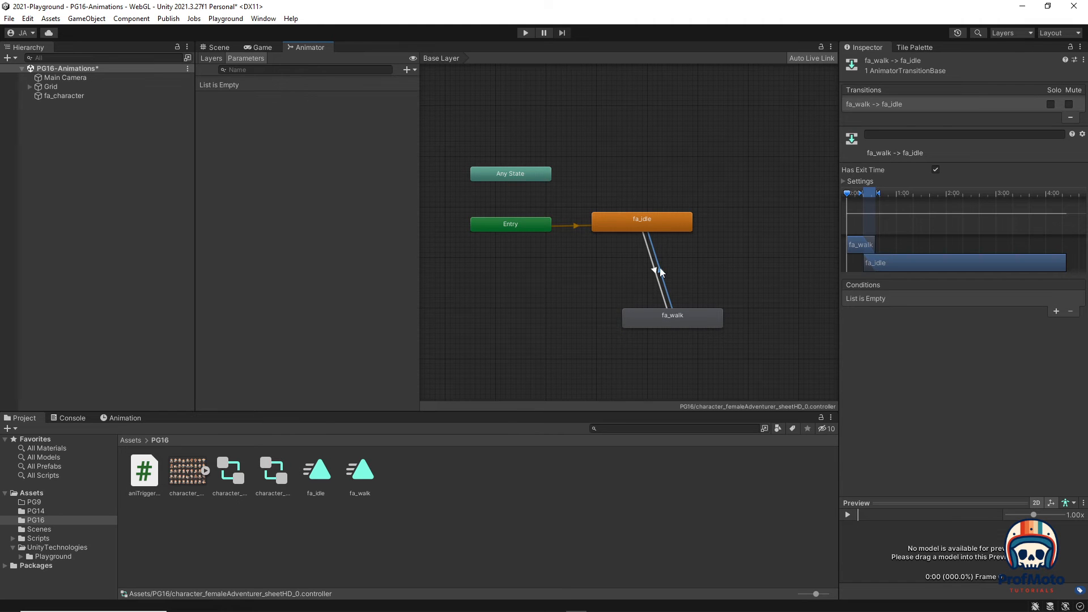
pyautogui.press('Delete')
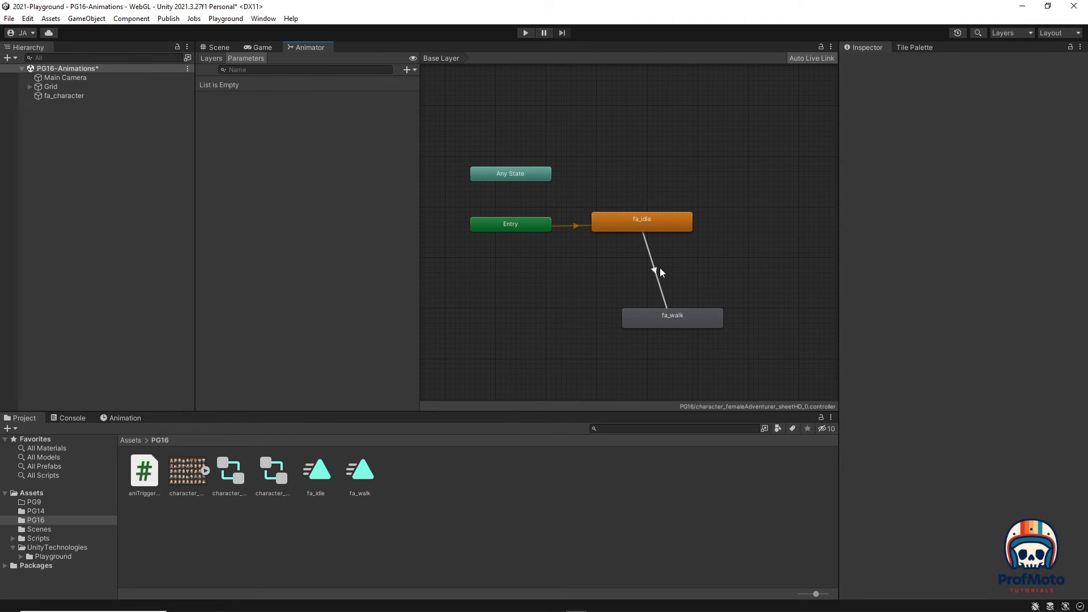
# Add a Bool parameter named walking and use it as the true condition of the fa_idle to fa_walk transition
pyautogui.click(654, 272)
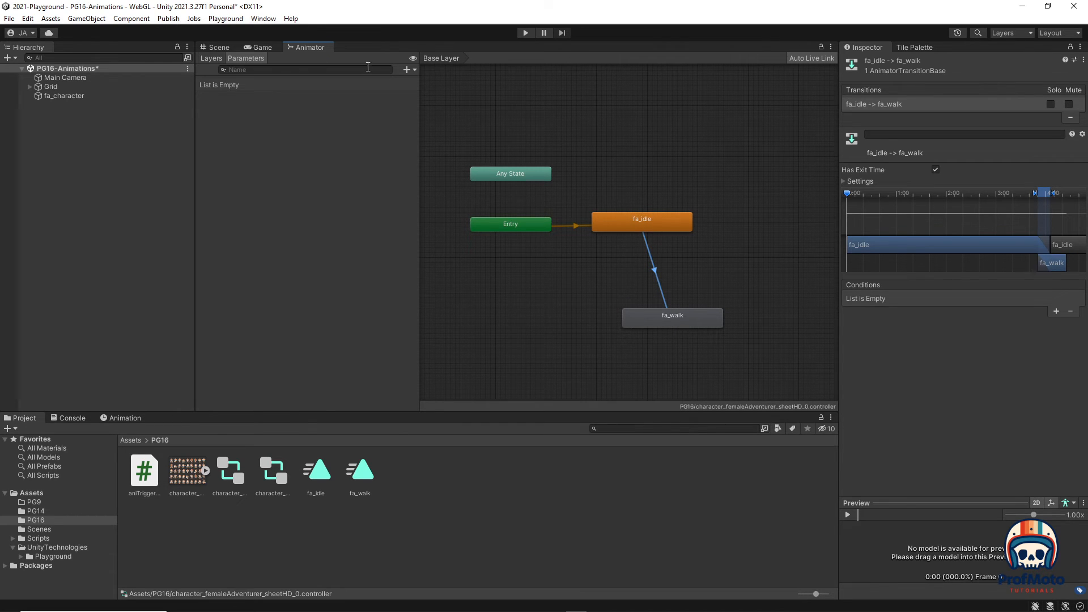
pyautogui.click(406, 71)
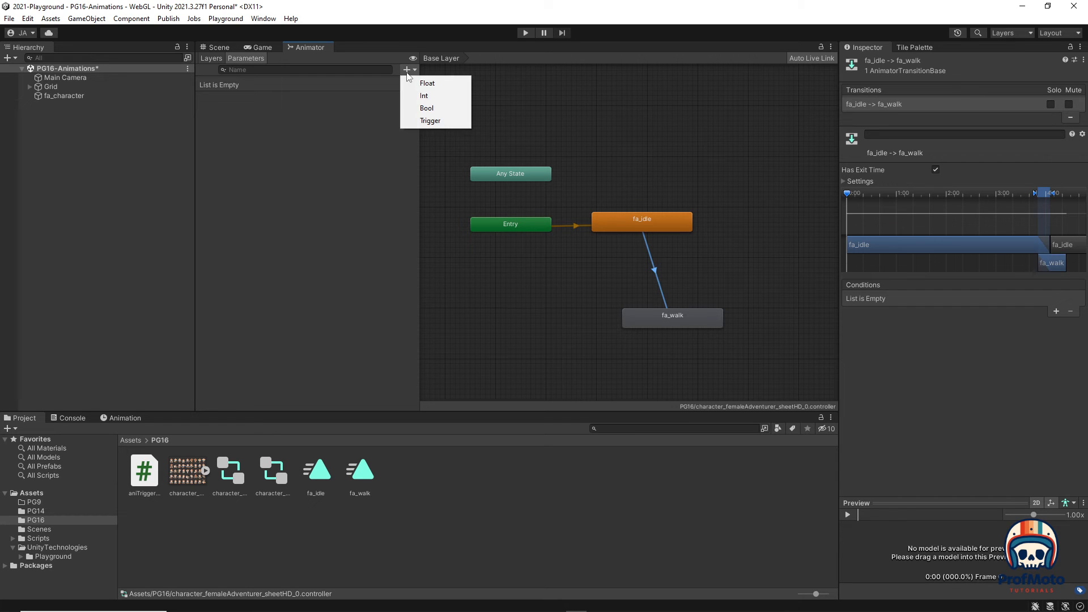
pyautogui.click(423, 108)
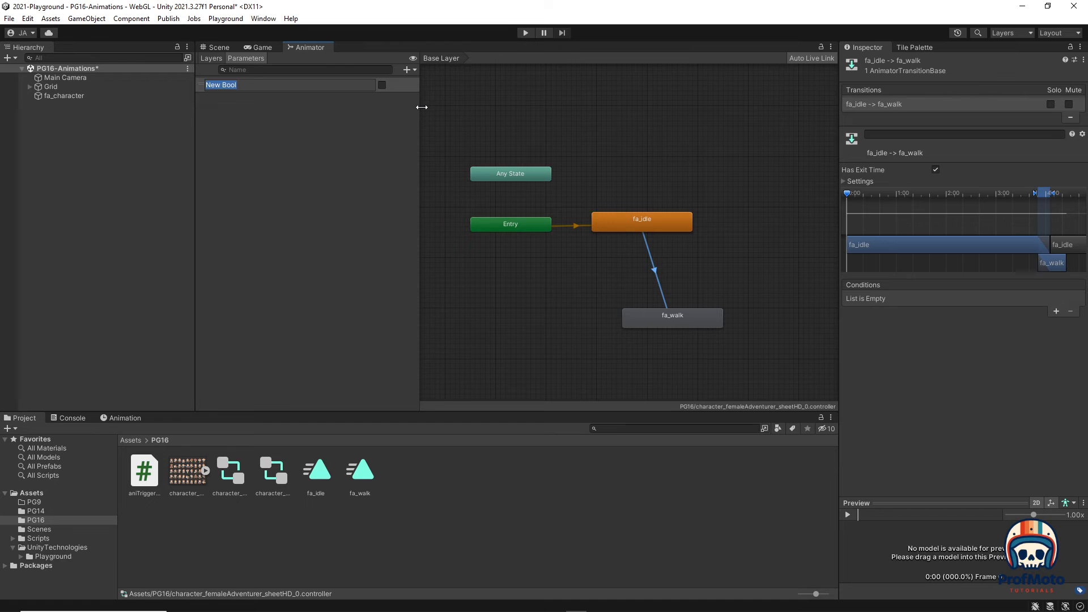
pyautogui.write('walking')
pyautogui.press('Return')
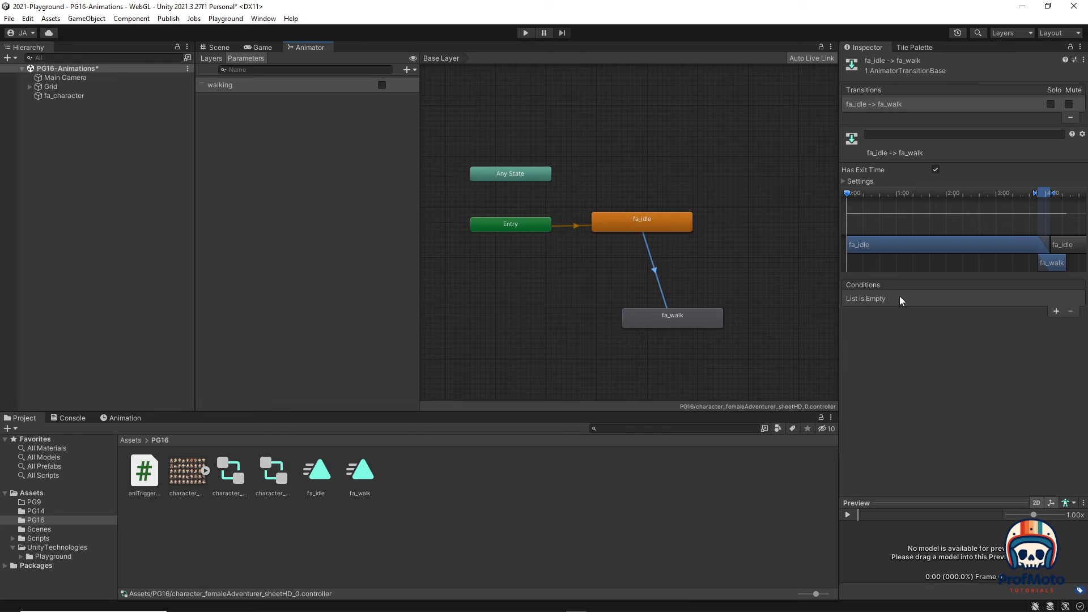
pyautogui.click(1056, 311)
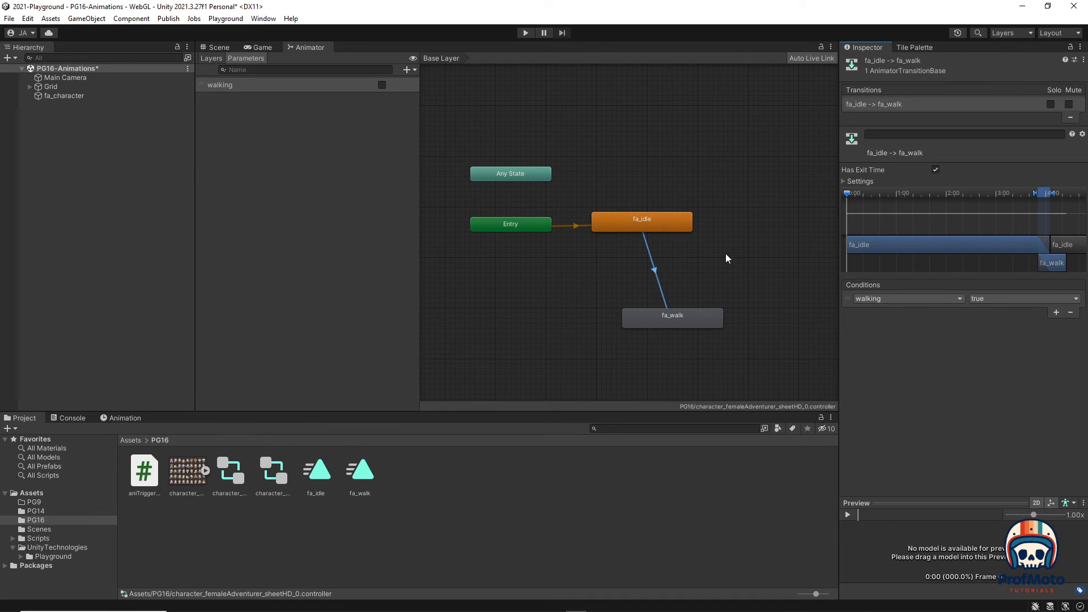
# Open the aniTriggerv2 script in Visual Studio and examine the D and A key-down blocks that set the walking bool
pyautogui.click(139, 476)
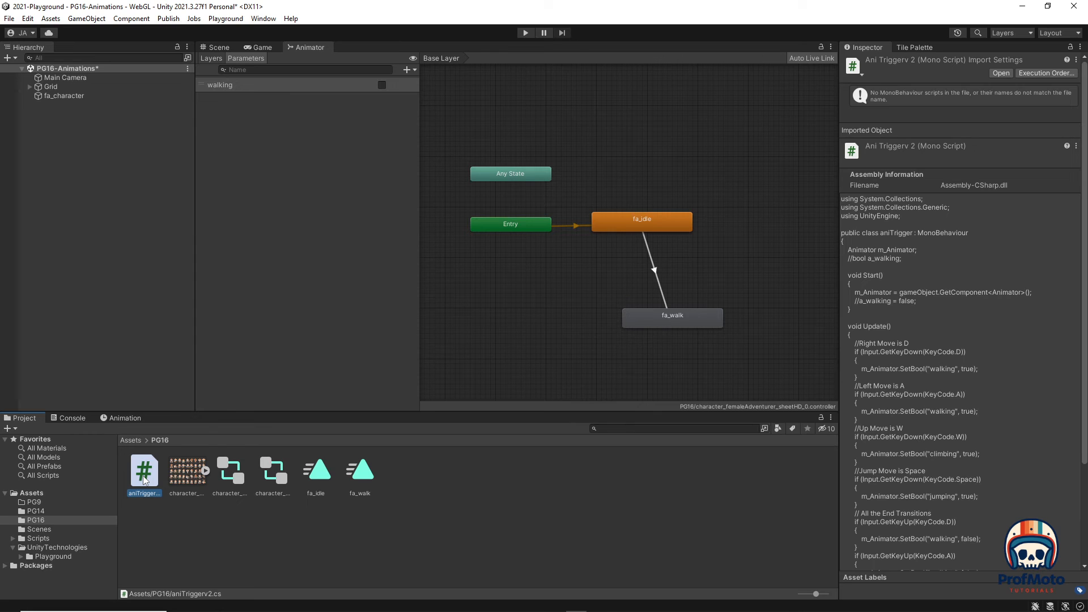
pyautogui.doubleClick(143, 481)
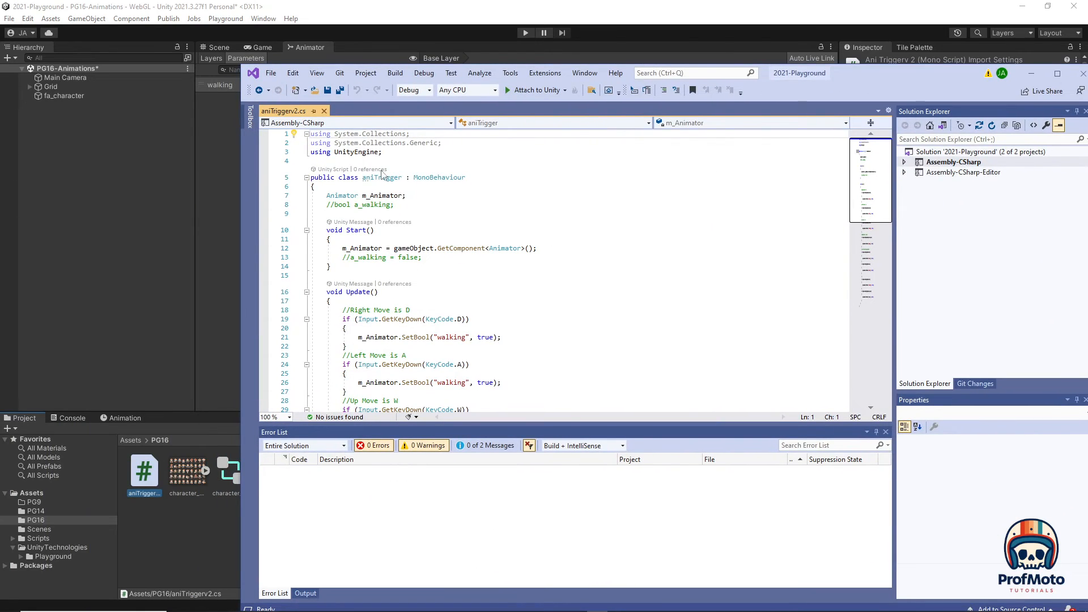
pyautogui.moveTo(375, 178)
pyautogui.scroll(-3, 336, 202)
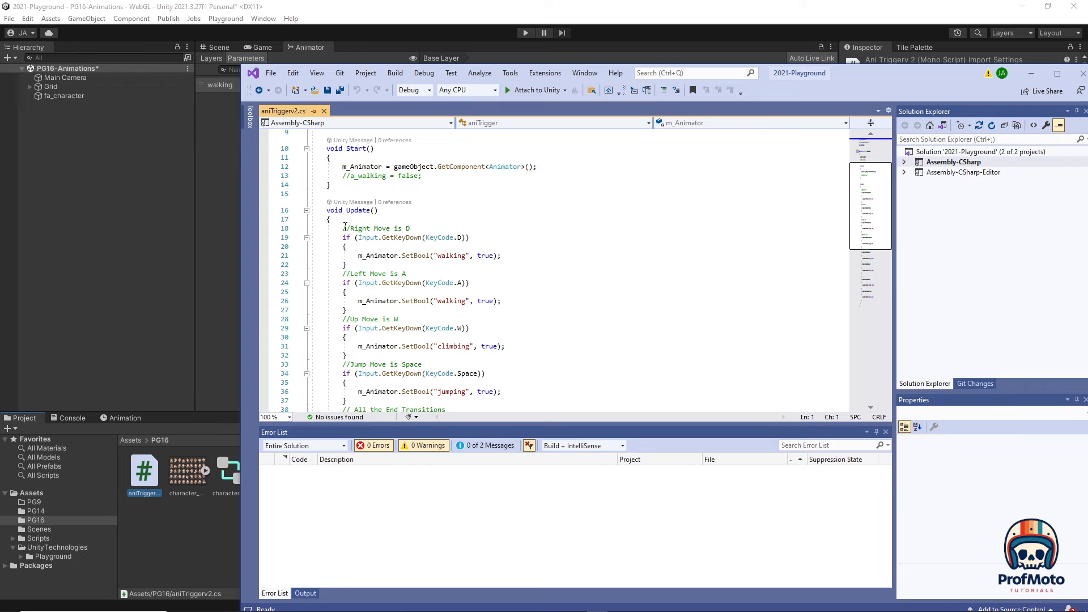
pyautogui.scroll(-2, 505, 219)
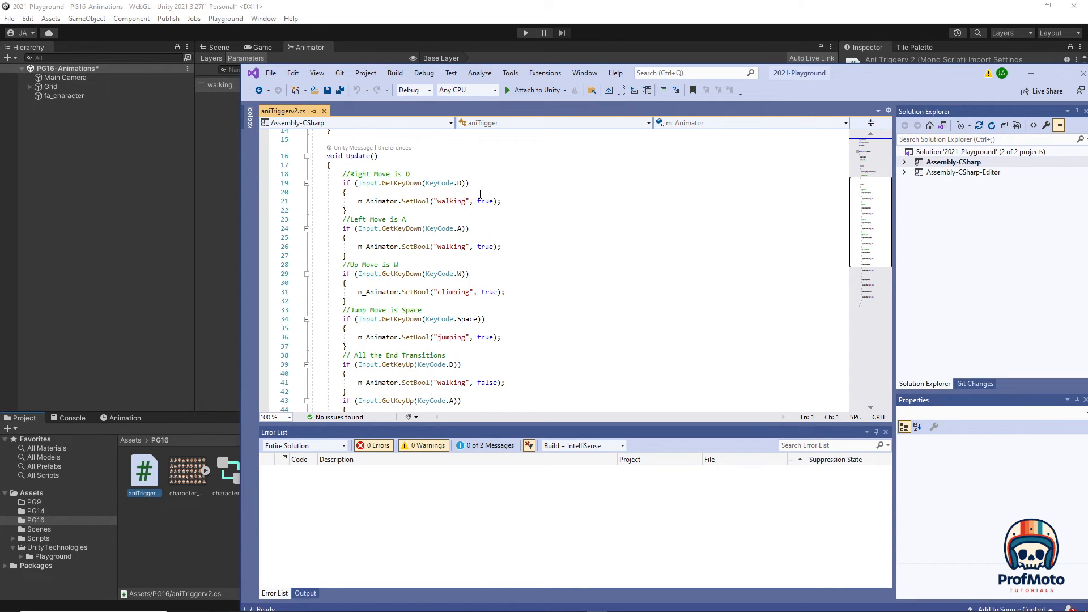
pyautogui.doubleClick(460, 183)
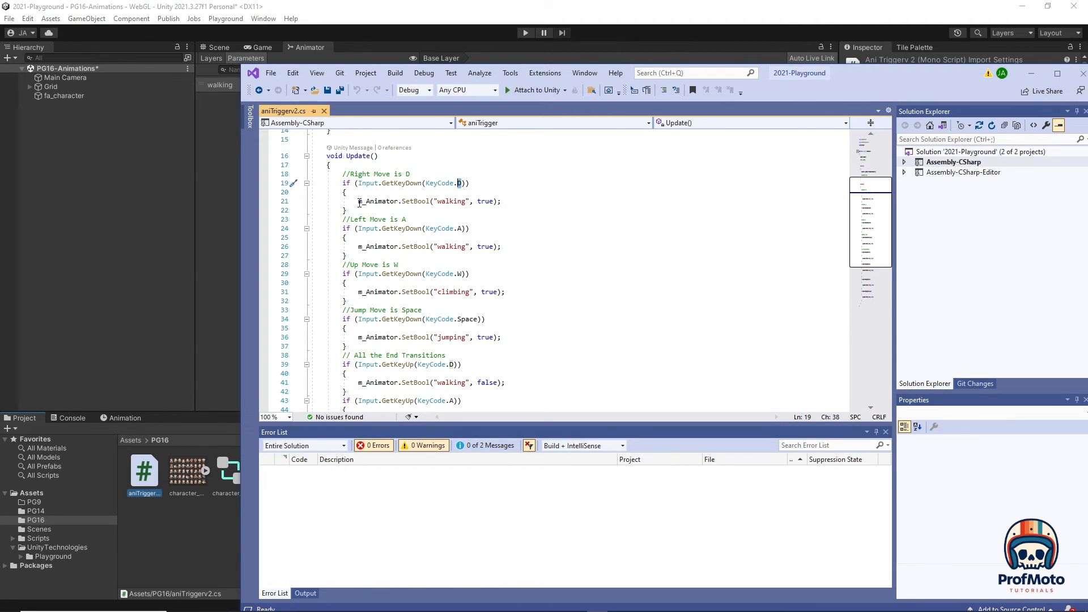
pyautogui.moveTo(358, 202); pyautogui.dragTo(498, 202)
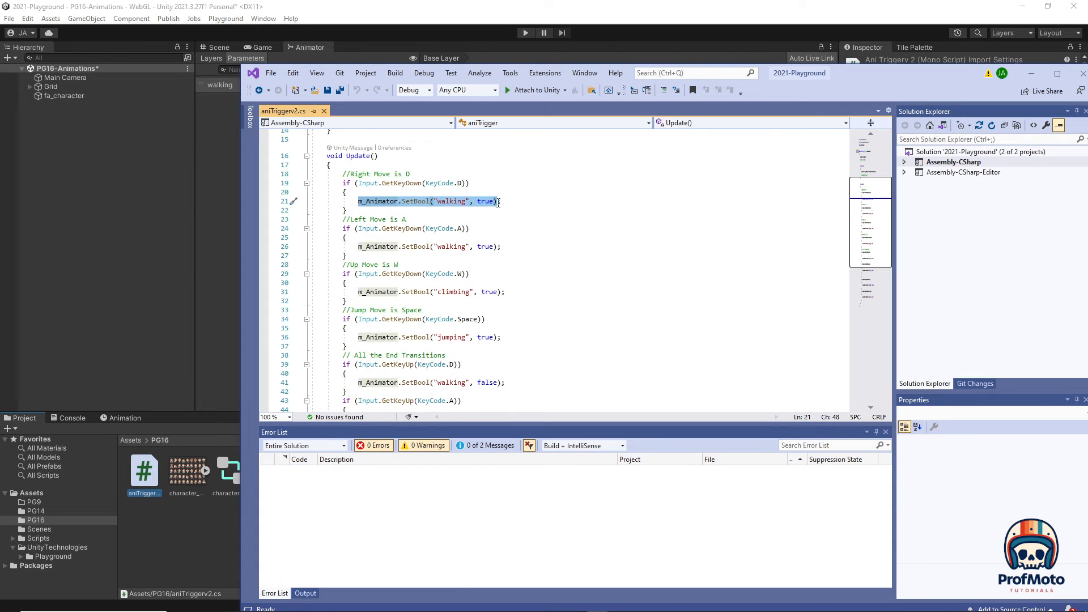
pyautogui.click(486, 255)
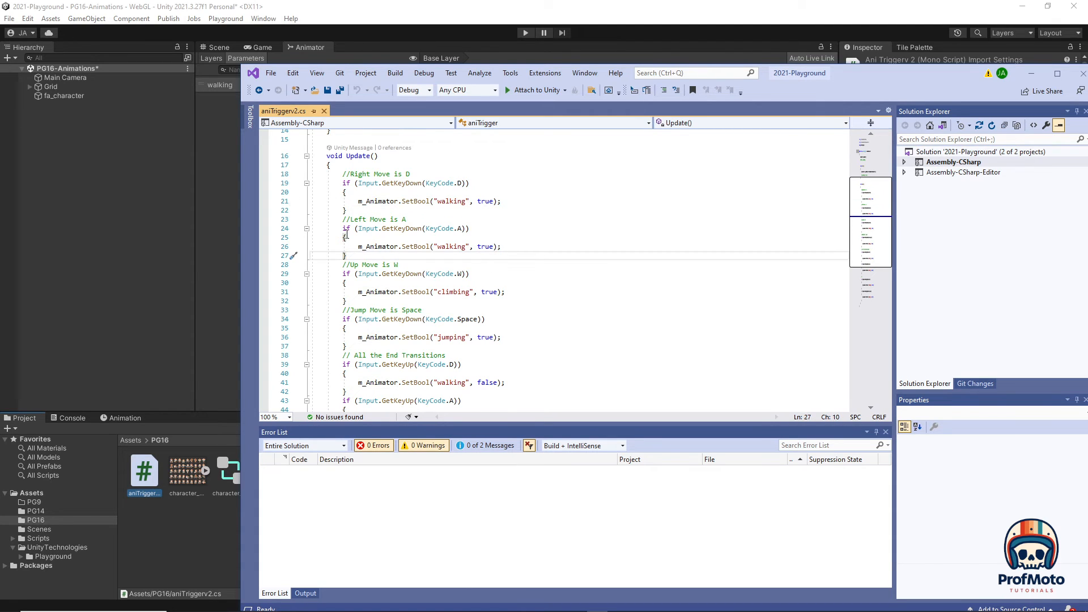
pyautogui.moveTo(342, 228); pyautogui.dragTo(470, 229)
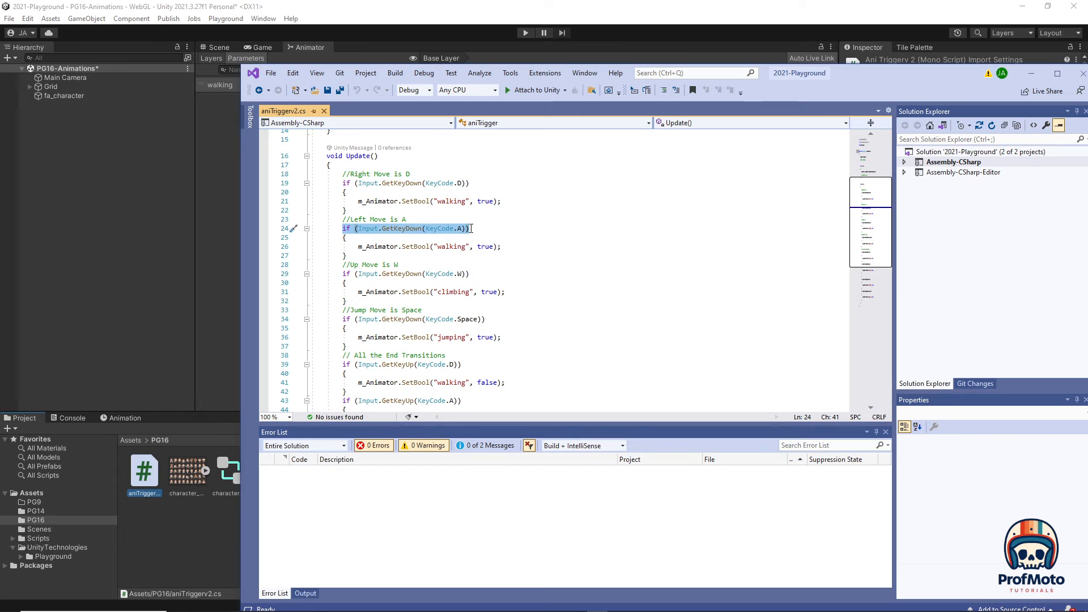
pyautogui.moveTo(358, 246); pyautogui.dragTo(498, 246)
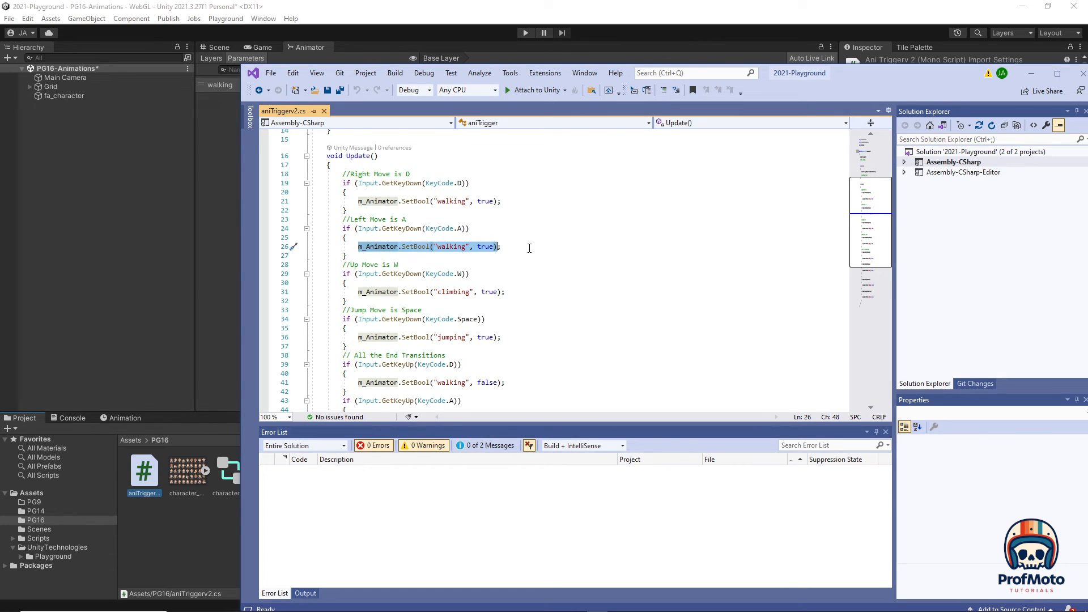
# Examine the D and A key-up blocks under the End Transitions comment in the aniTriggerv2 script and return to the Unity editor
pyautogui.scroll(-6, 520, 263)
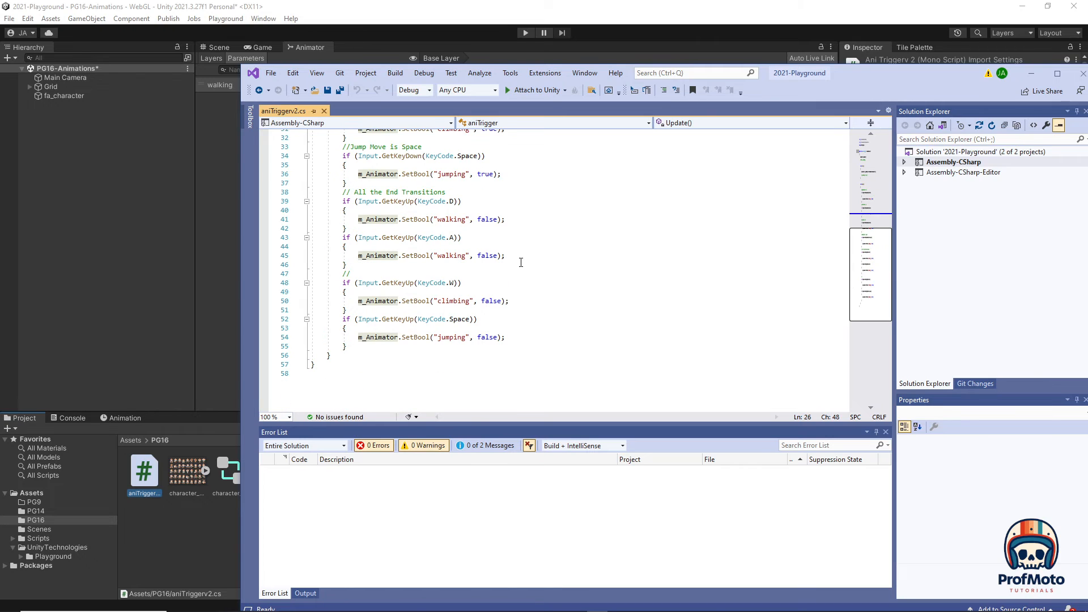
pyautogui.scroll(1, 418, 242)
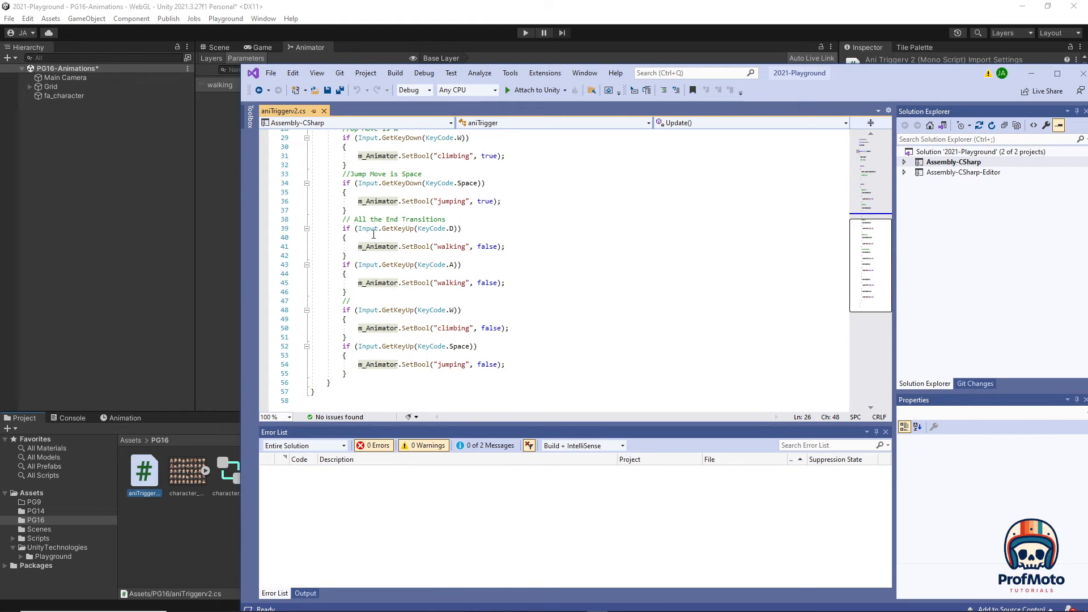
pyautogui.moveTo(343, 229); pyautogui.dragTo(463, 229)
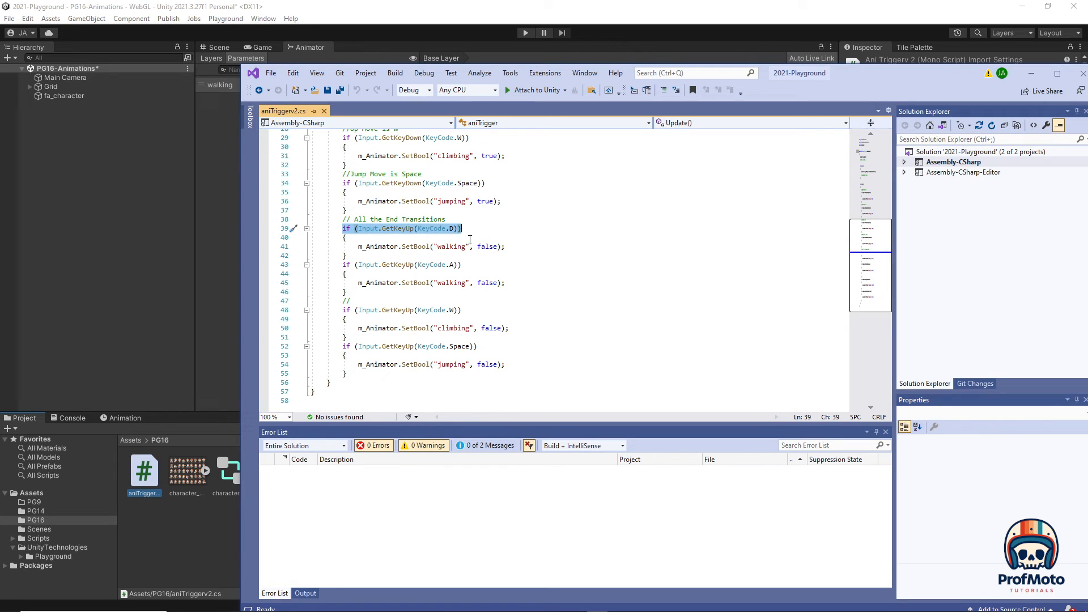
pyautogui.moveTo(457, 265); pyautogui.dragTo(342, 265)
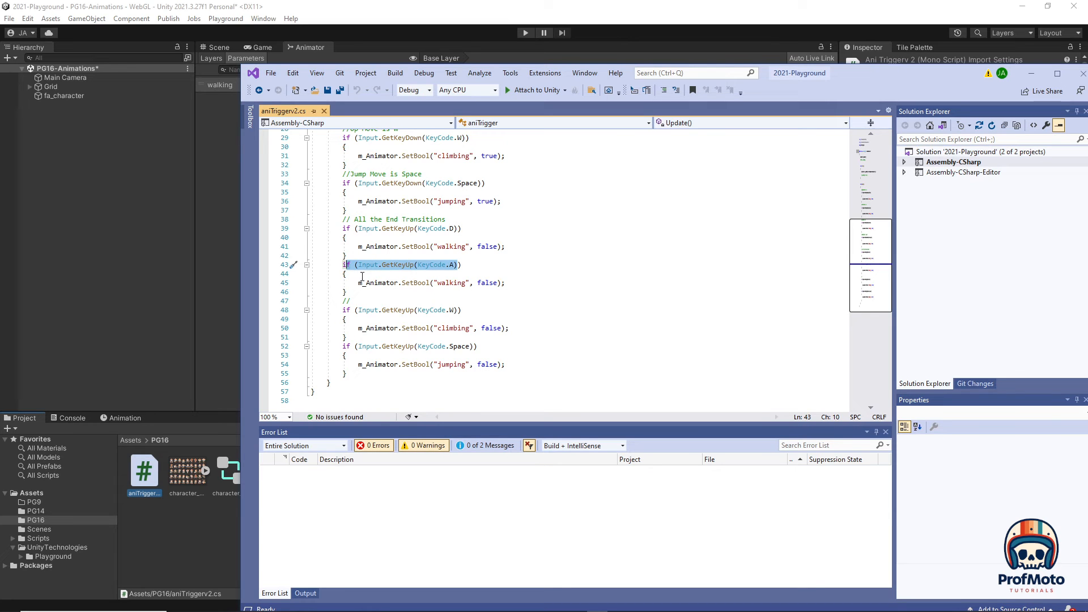
pyautogui.moveTo(822, 74); pyautogui.dragTo(776, 113)
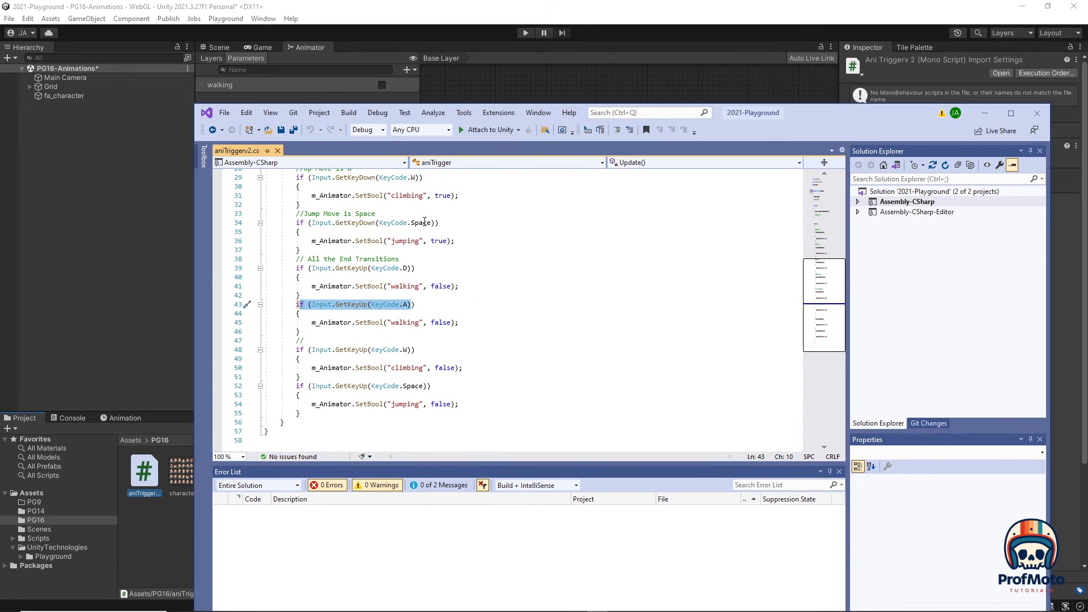
pyautogui.click(224, 112)
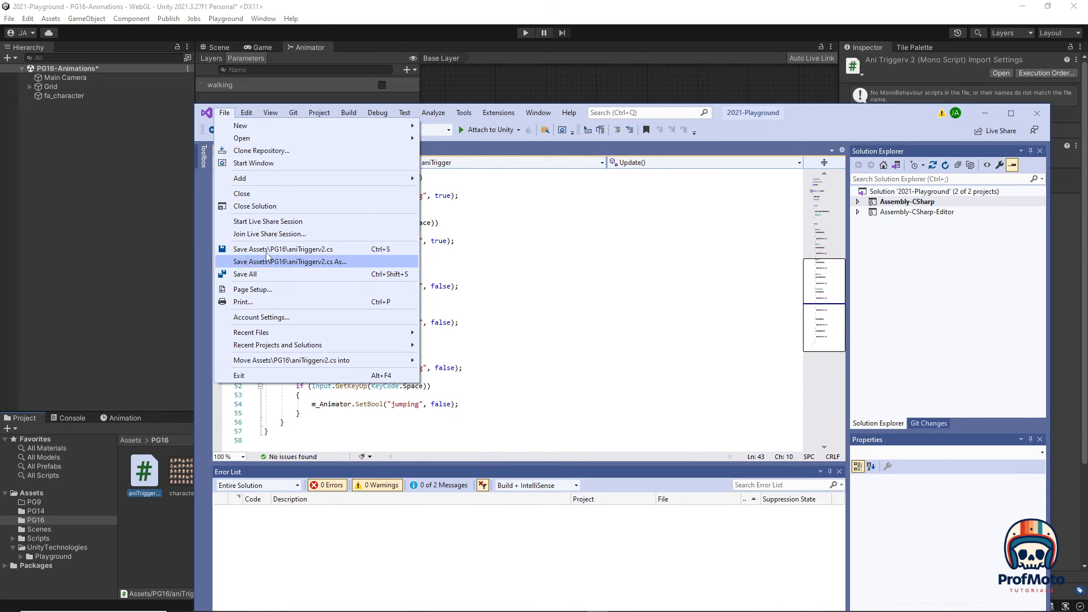
pyautogui.moveTo(876, 120); pyautogui.dragTo(0, 184)
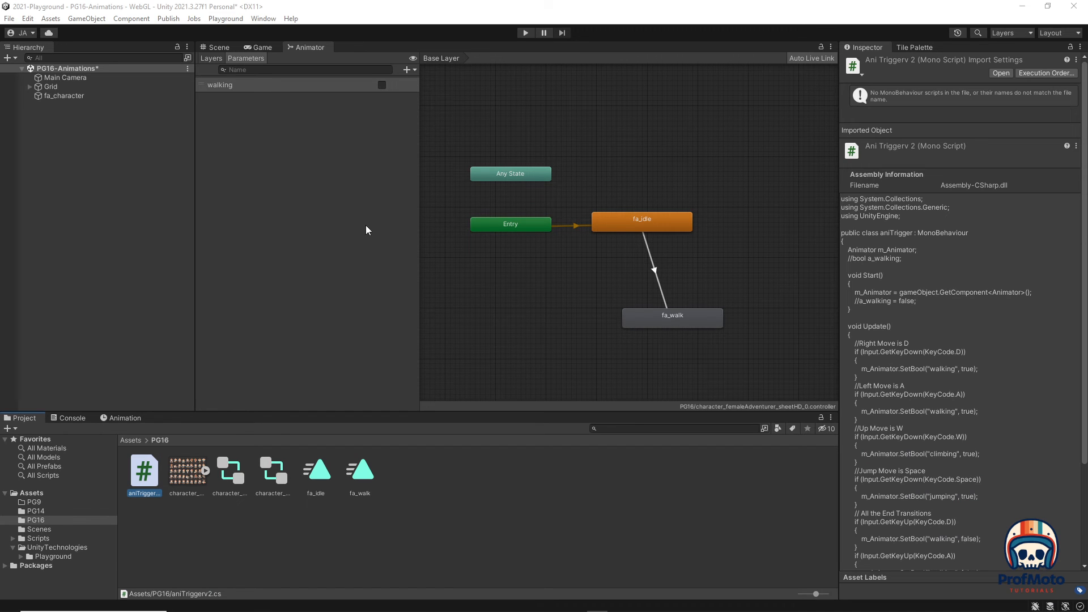
# Try to attach the aniTriggerv2 script to the fa_character object
pyautogui.click(515, 262)
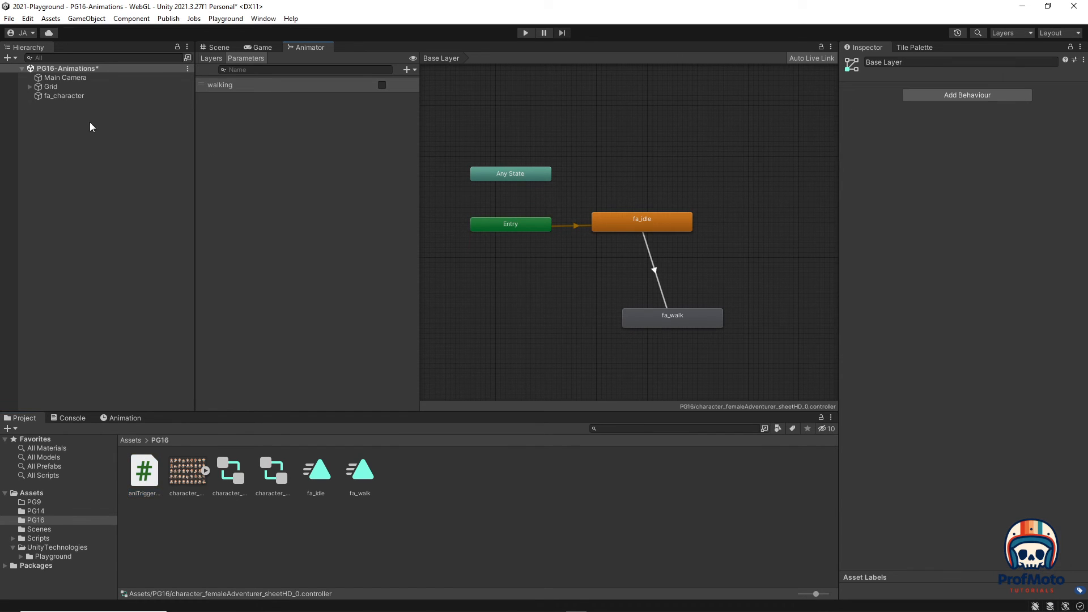
pyautogui.click(60, 96)
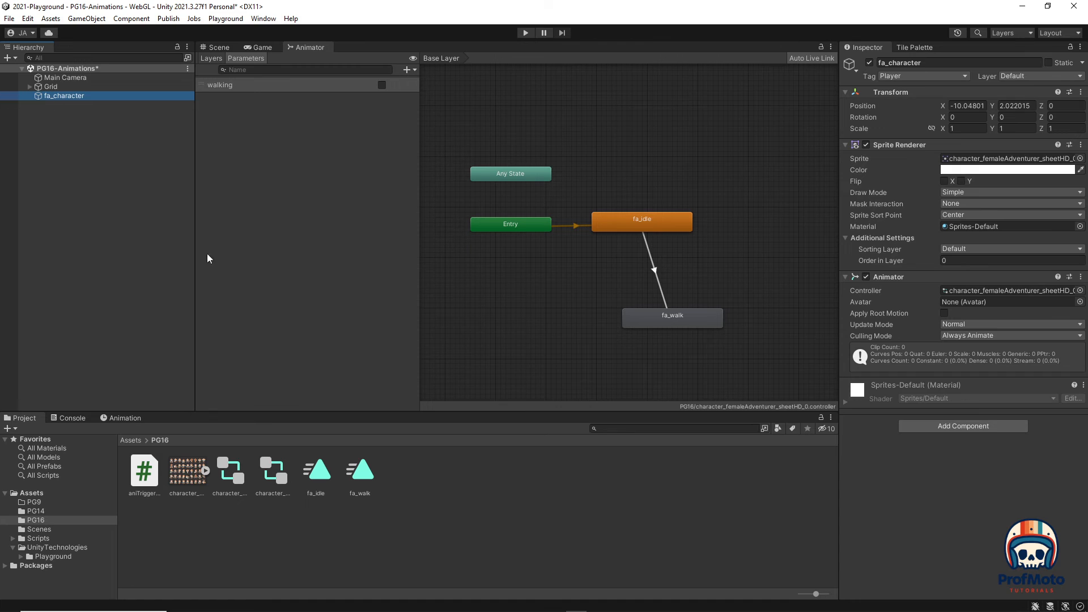
pyautogui.moveTo(145, 470); pyautogui.dragTo(924, 471)
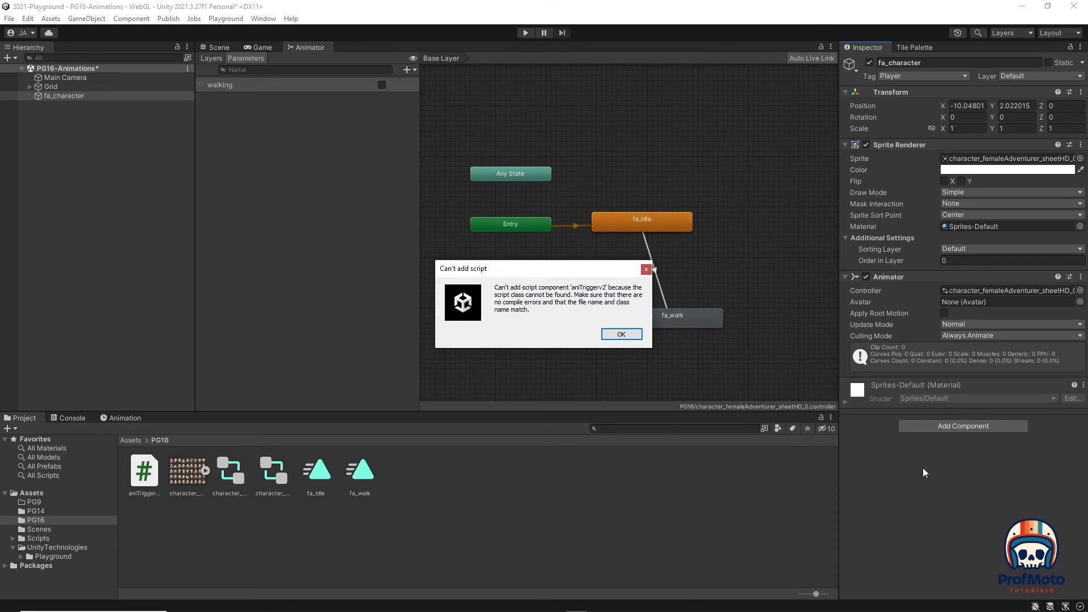
pyautogui.click(621, 336)
# Rename the script's public class to aniTriggerv2 in Visual Studio, save the file and return to Unity
pyautogui.moveTo(0, 221); pyautogui.dragTo(783, 194)
pyautogui.scroll(10, 402, 277)
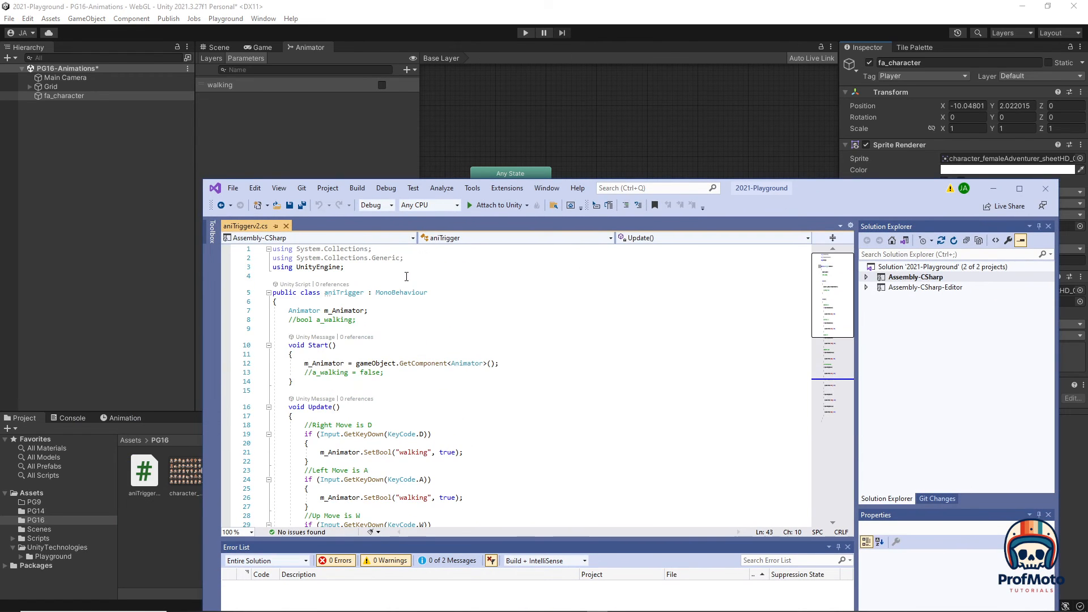
pyautogui.click(364, 292)
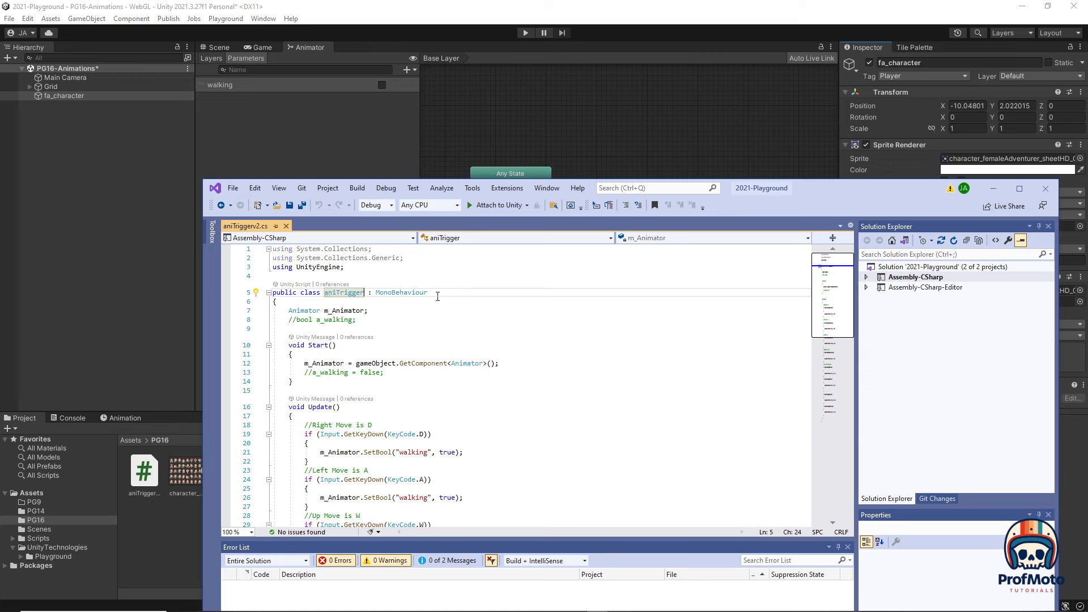
pyautogui.write('v2')
pyautogui.hotkey('ctrl', 's')
pyautogui.moveTo(805, 193); pyautogui.dragTo(0, 142)
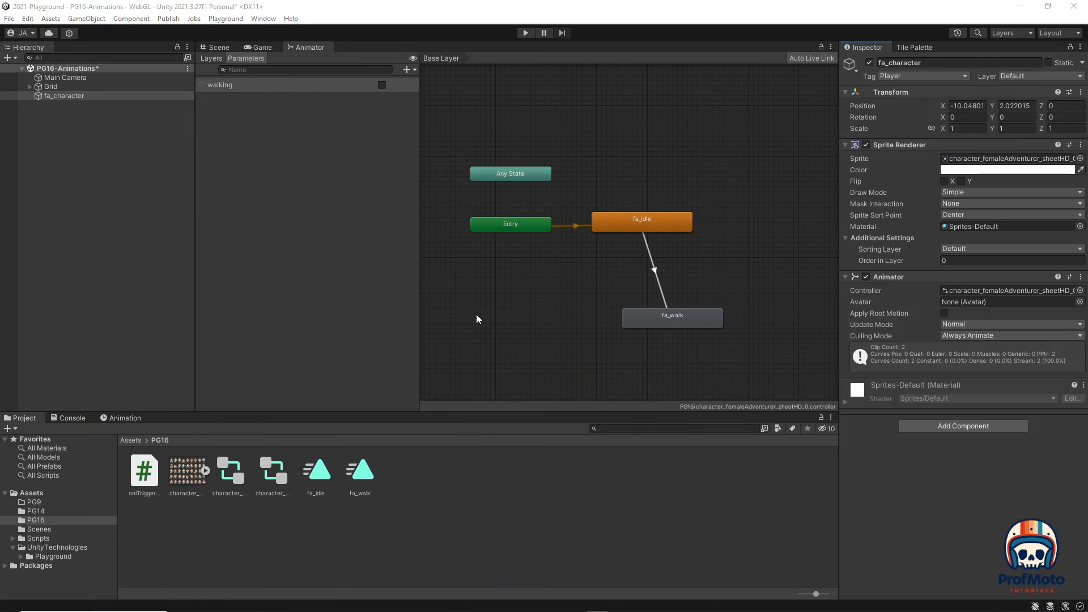
# Attach the aniTriggerv2 script to fa_character and test the walk trigger in a short playback of the scene
pyautogui.moveTo(149, 475); pyautogui.dragTo(919, 471)
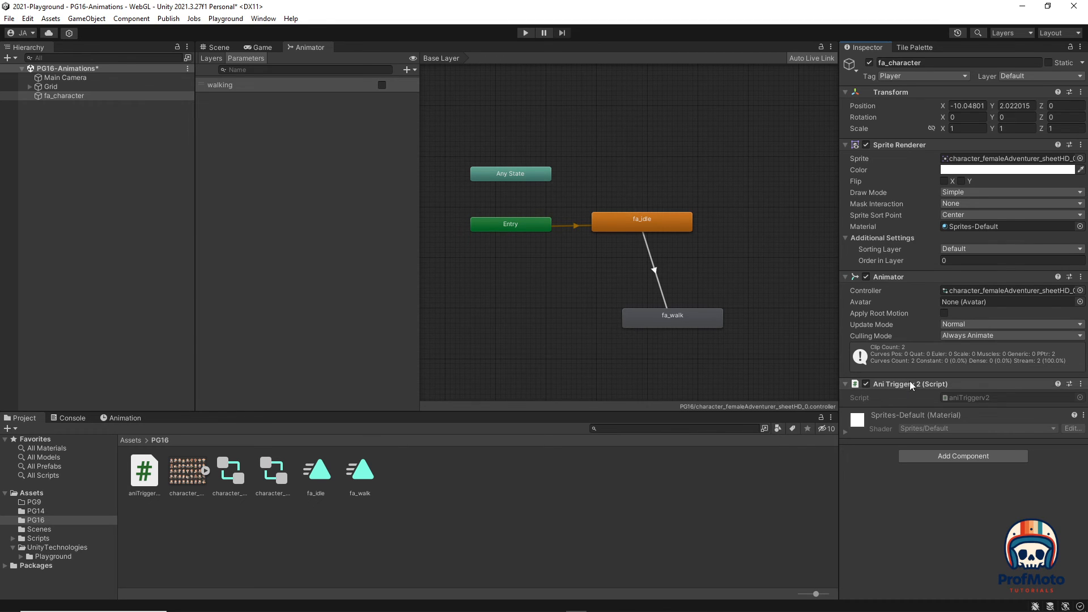
pyautogui.click(526, 32)
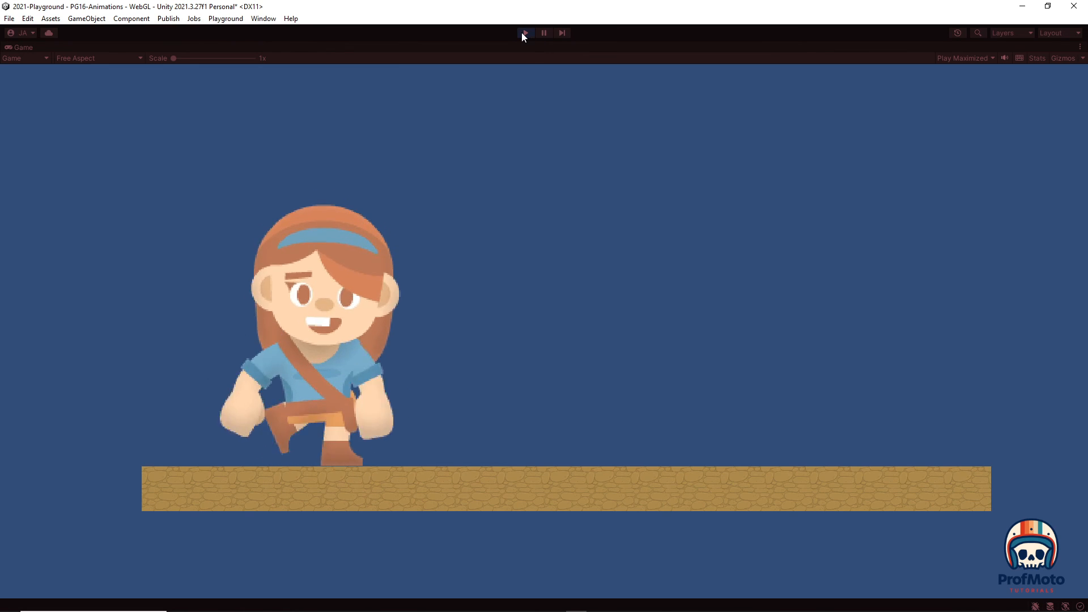
pyautogui.click(522, 34)
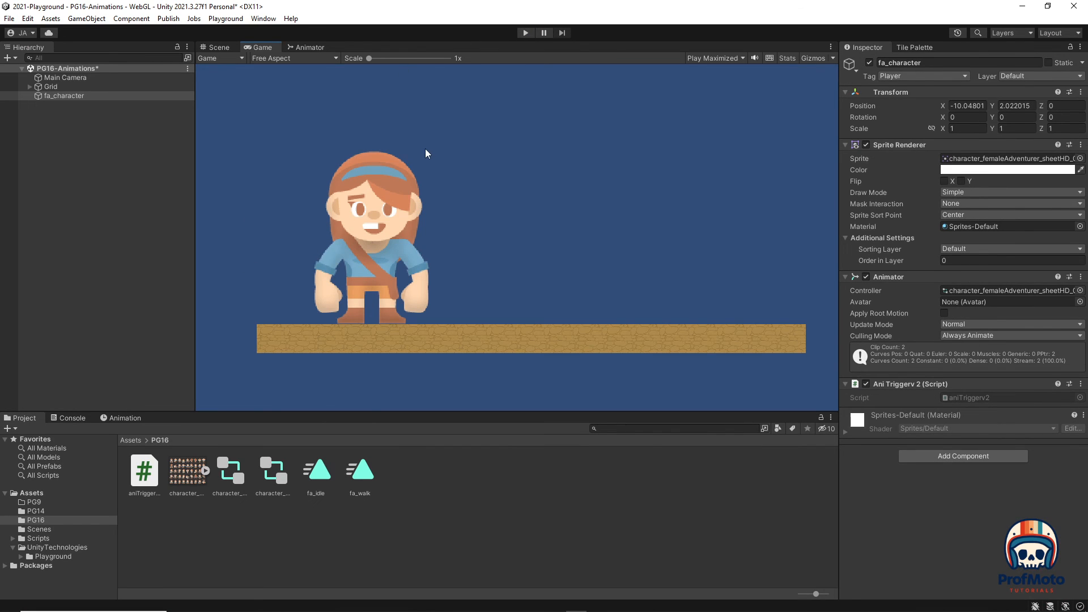
# Disable Has Exit Time and set Transition Duration to 0 on the fa_idle to fa_walk transition, and test it in play mode
pyautogui.click(308, 48)
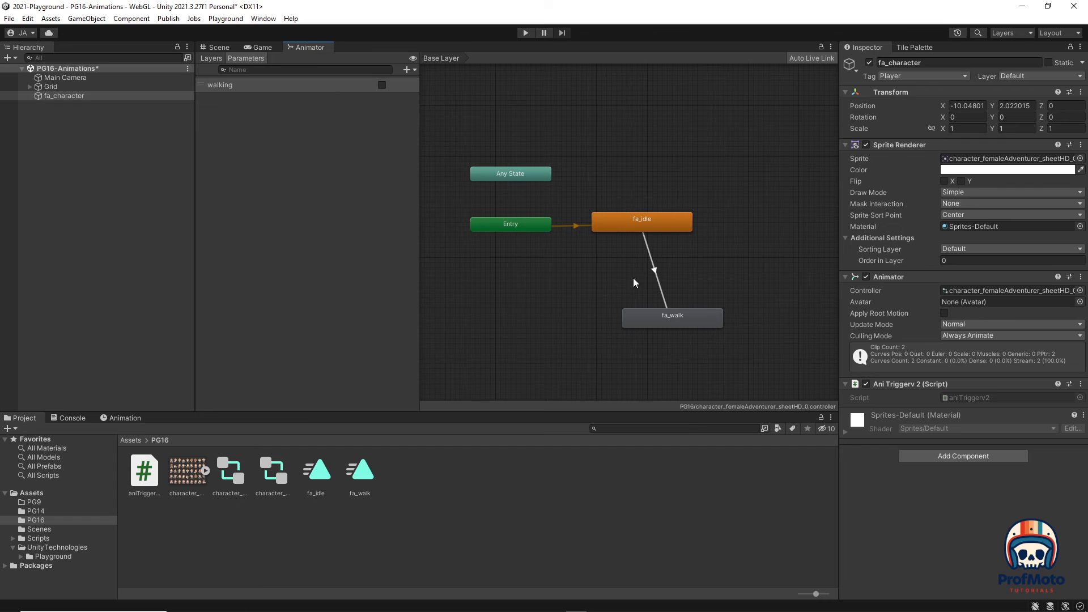
pyautogui.click(655, 272)
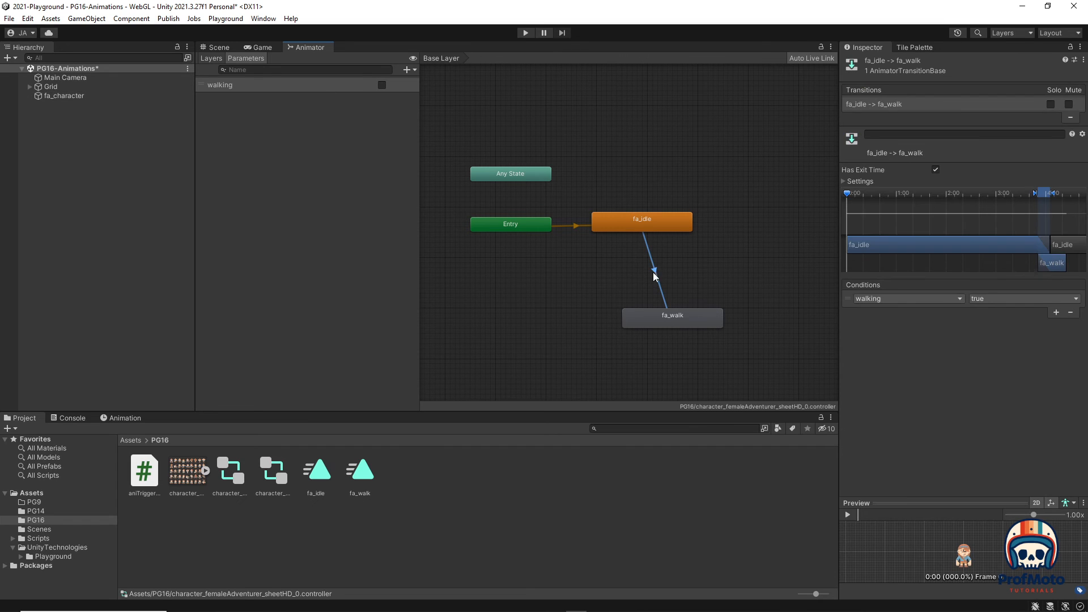
pyautogui.click(844, 181)
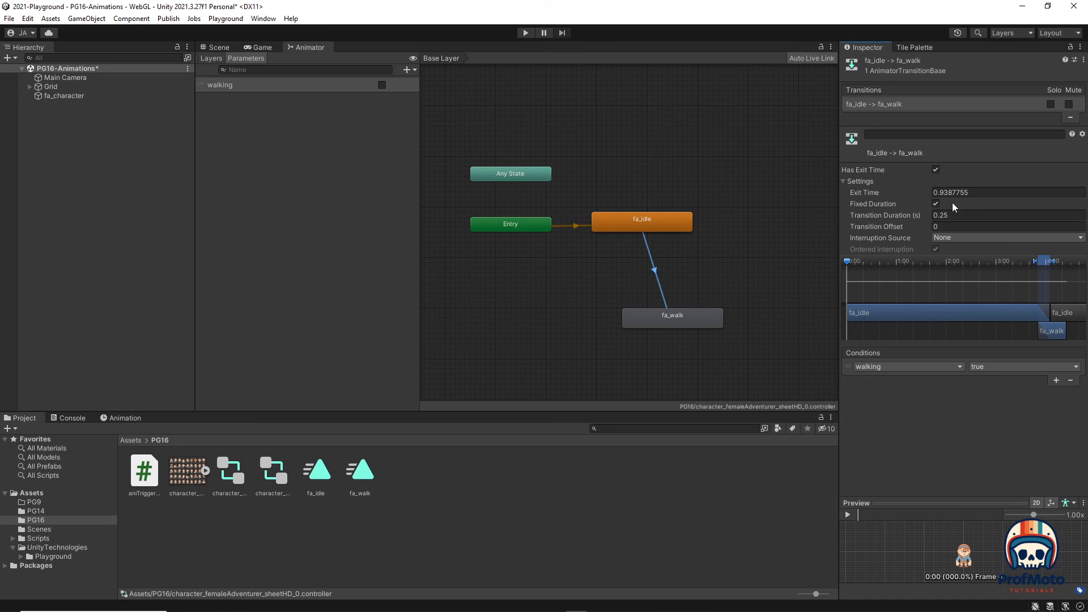
pyautogui.click(935, 170)
pyautogui.click(965, 215)
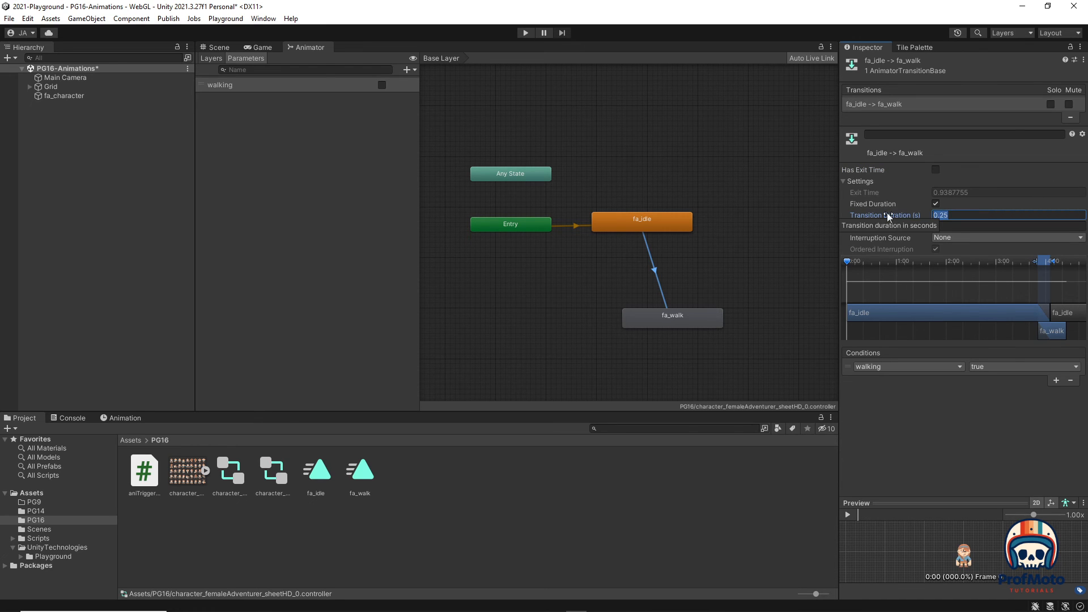
pyautogui.write('0')
pyautogui.click(970, 226)
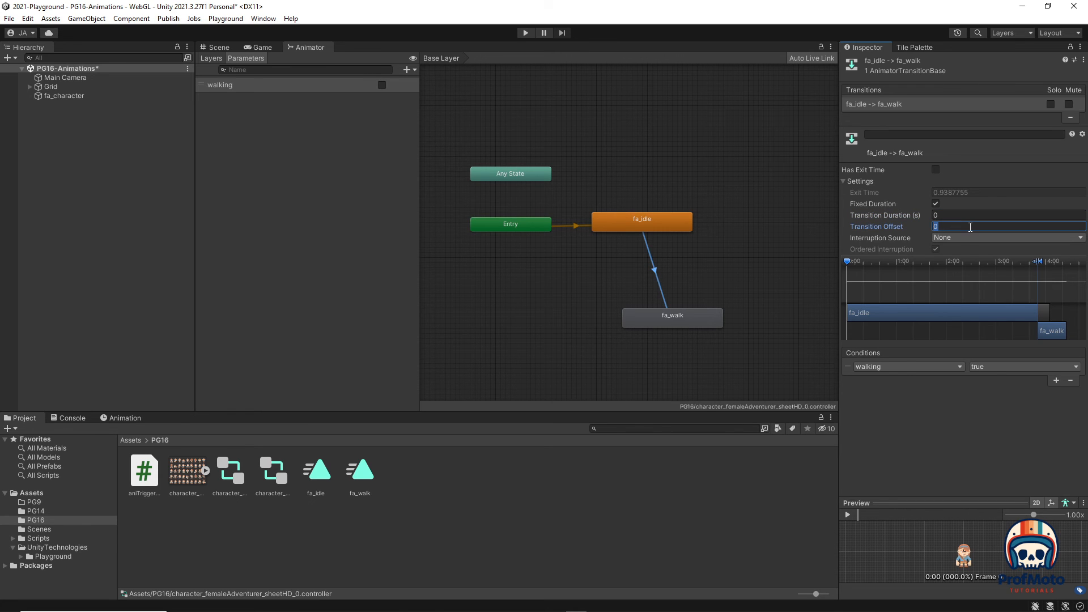
pyautogui.click(526, 33)
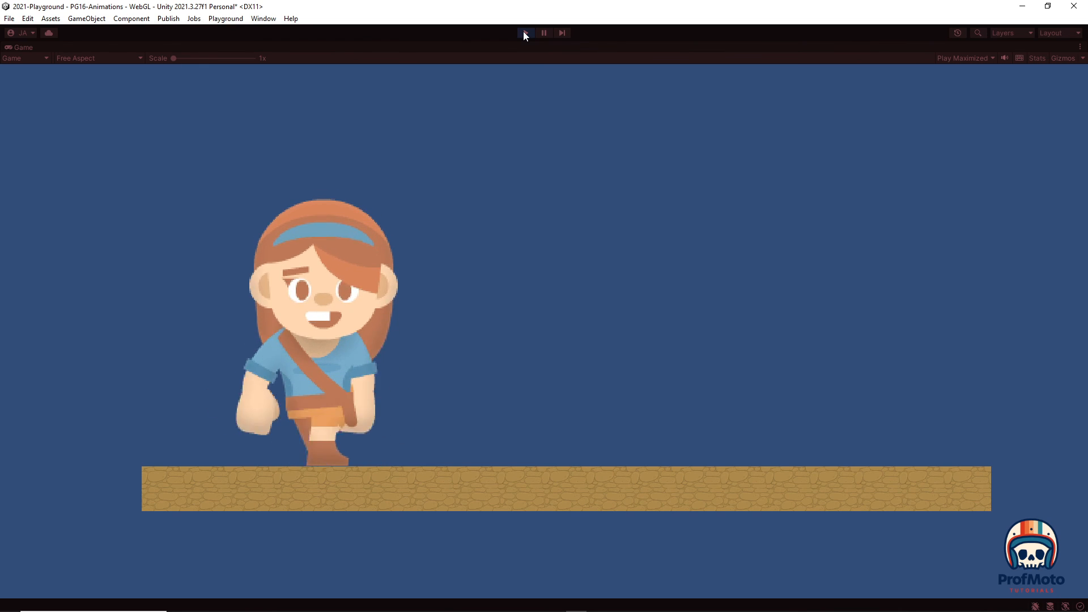
pyautogui.click(525, 33)
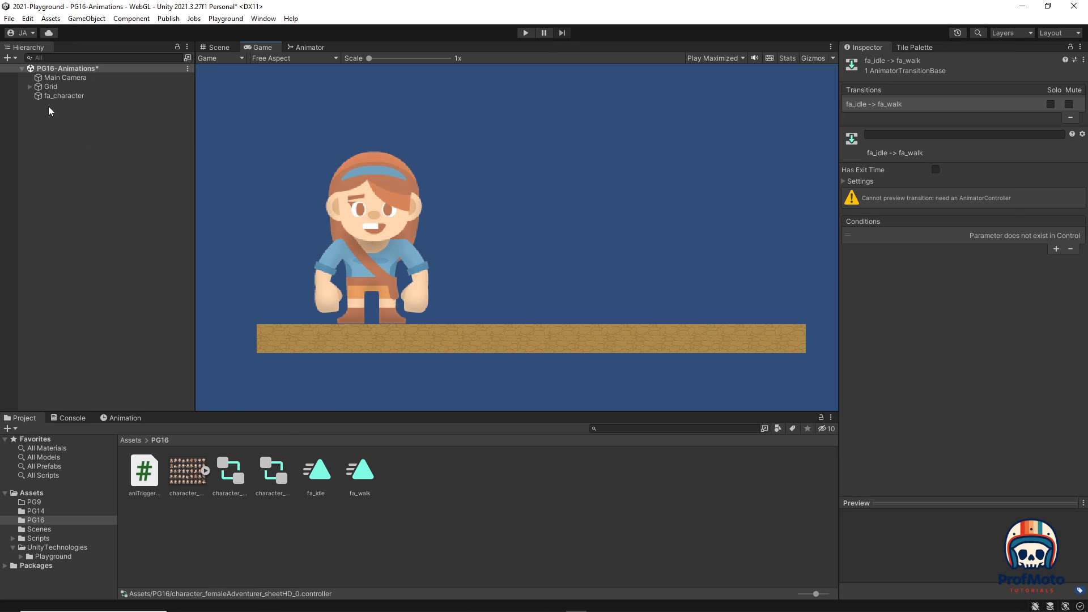
# Add a Move With Arrows component to fa_character and set its Type Of Control to WASD
pyautogui.click(136, 98)
pyautogui.click(926, 457)
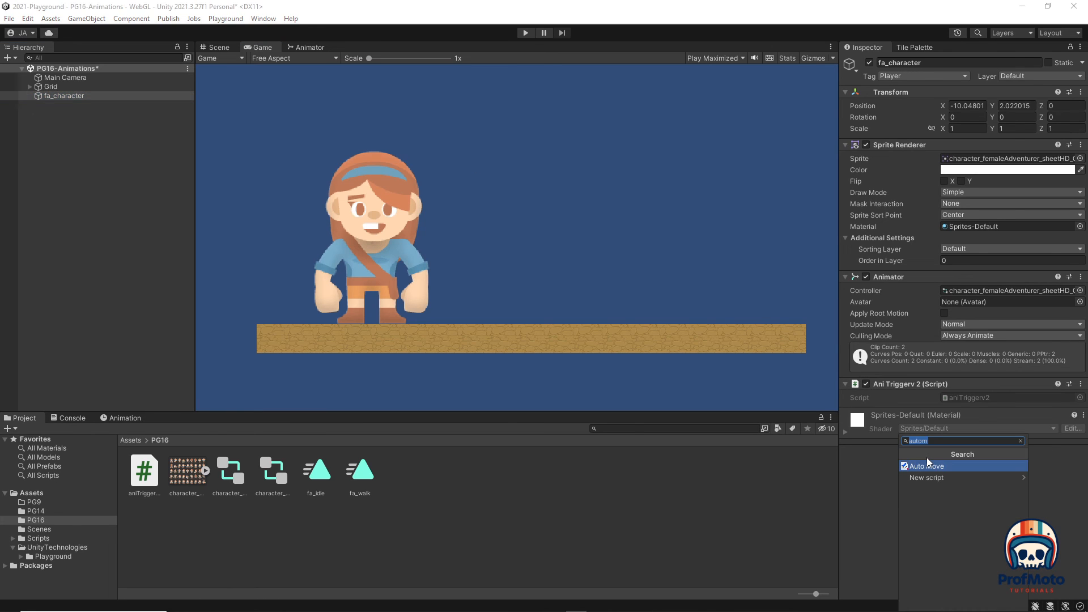
pyautogui.write('move')
pyautogui.click(996, 467)
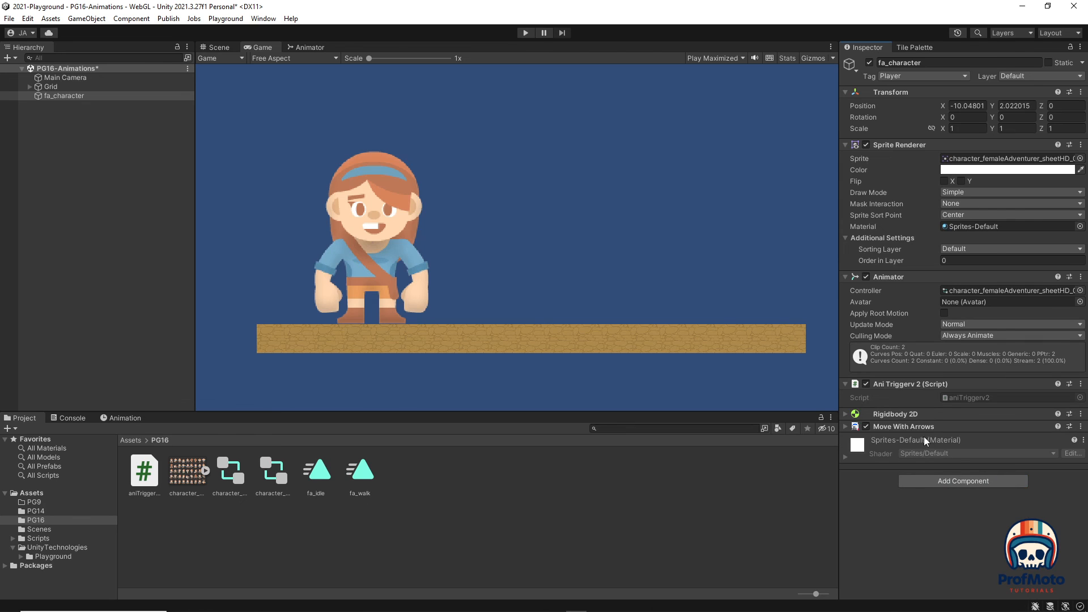
pyautogui.click(844, 429)
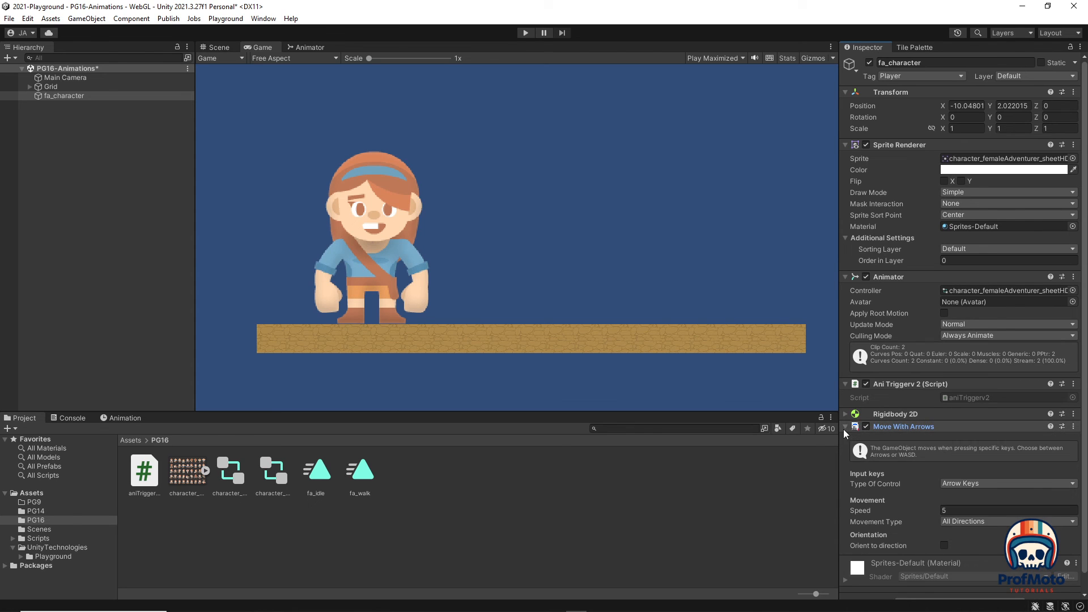
pyautogui.click(973, 482)
pyautogui.click(980, 507)
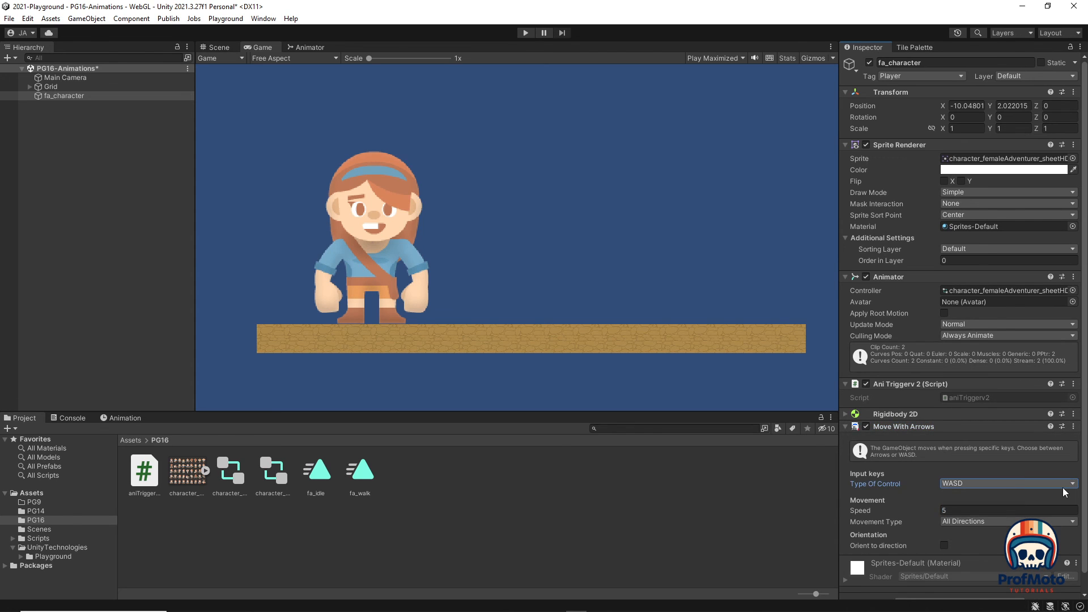
# Add a Polygon Collider 2D component to fa_character
pyautogui.scroll(-1, 889, 407)
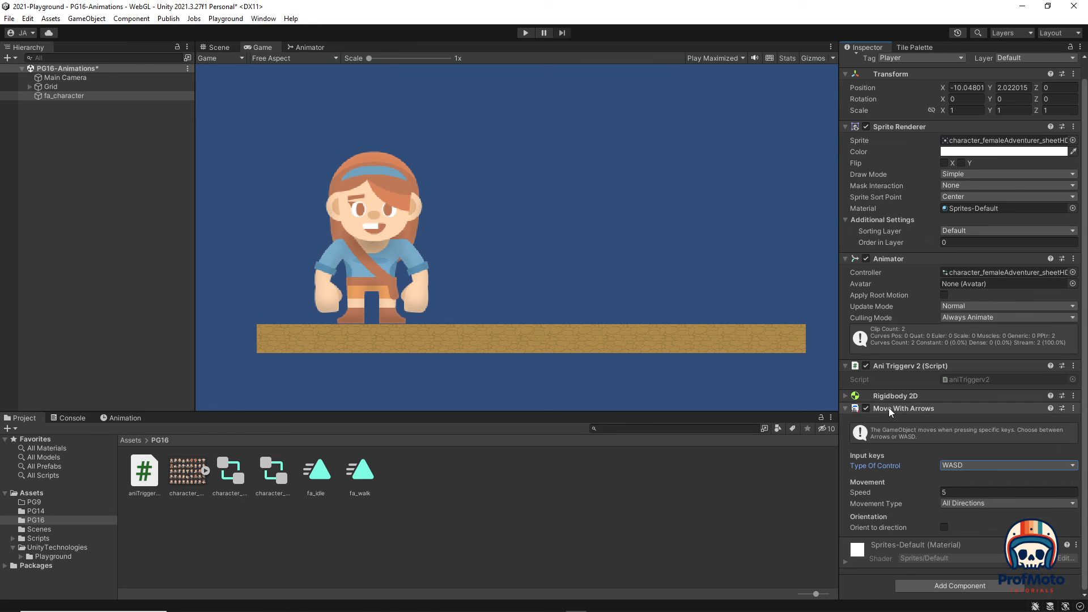
pyautogui.click(844, 396)
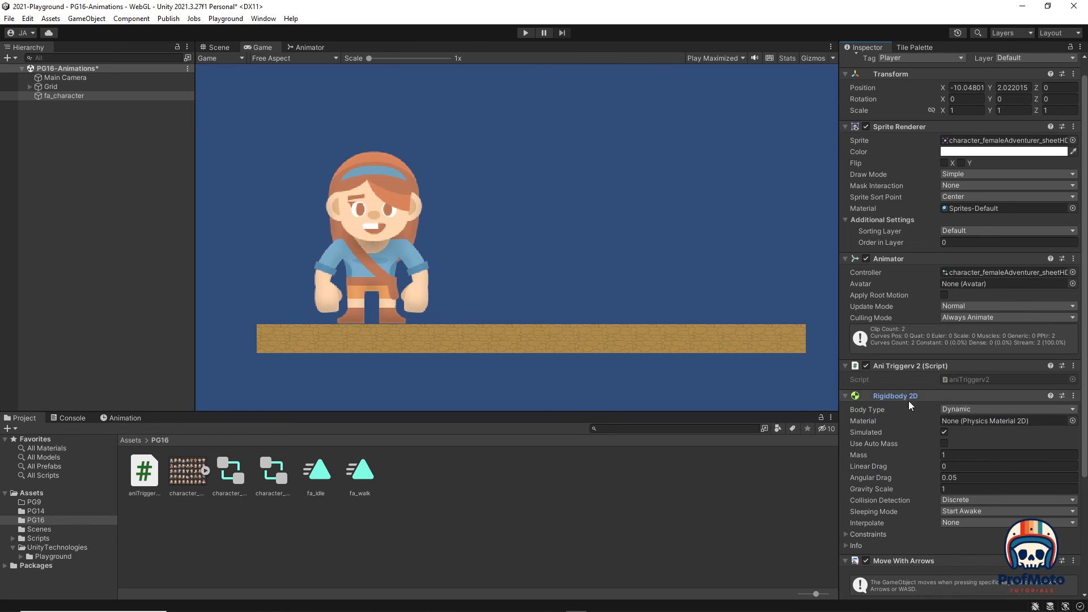
pyautogui.click(845, 367)
pyautogui.scroll(-6, 913, 469)
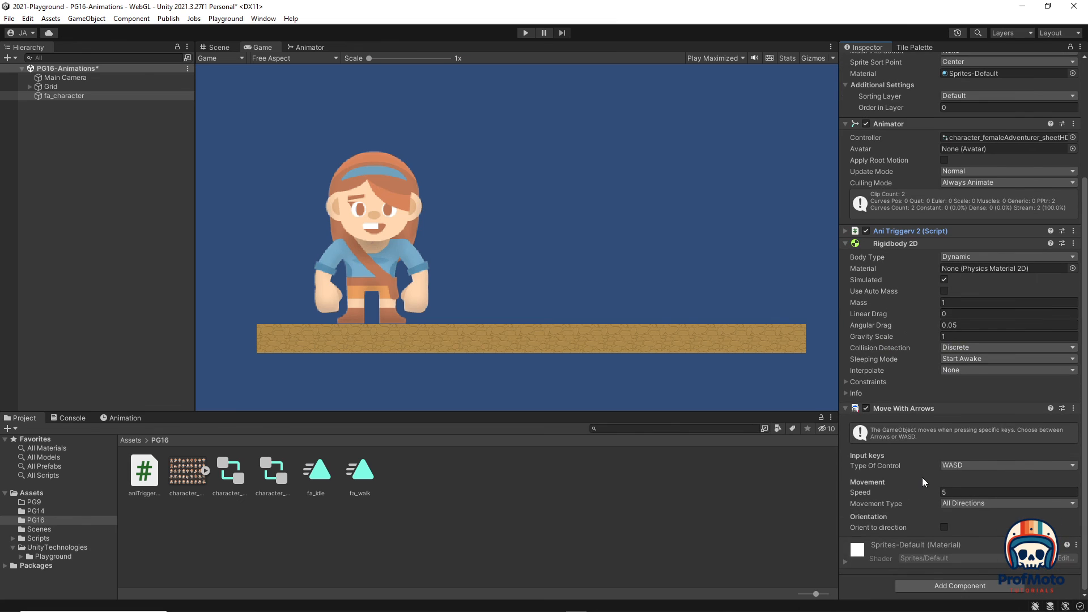
pyautogui.click(929, 583)
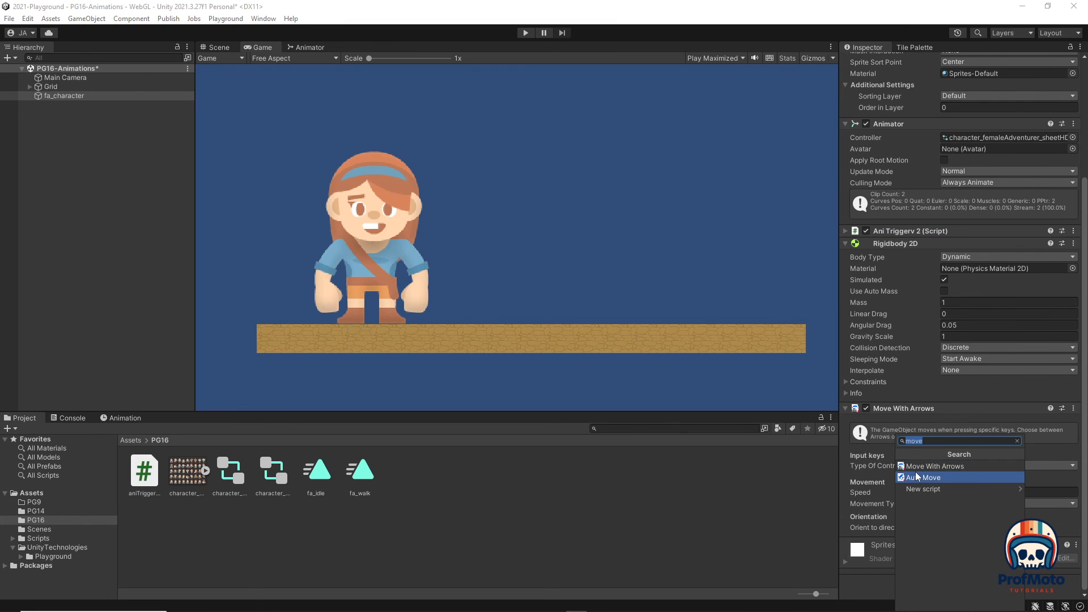
pyautogui.write('po')
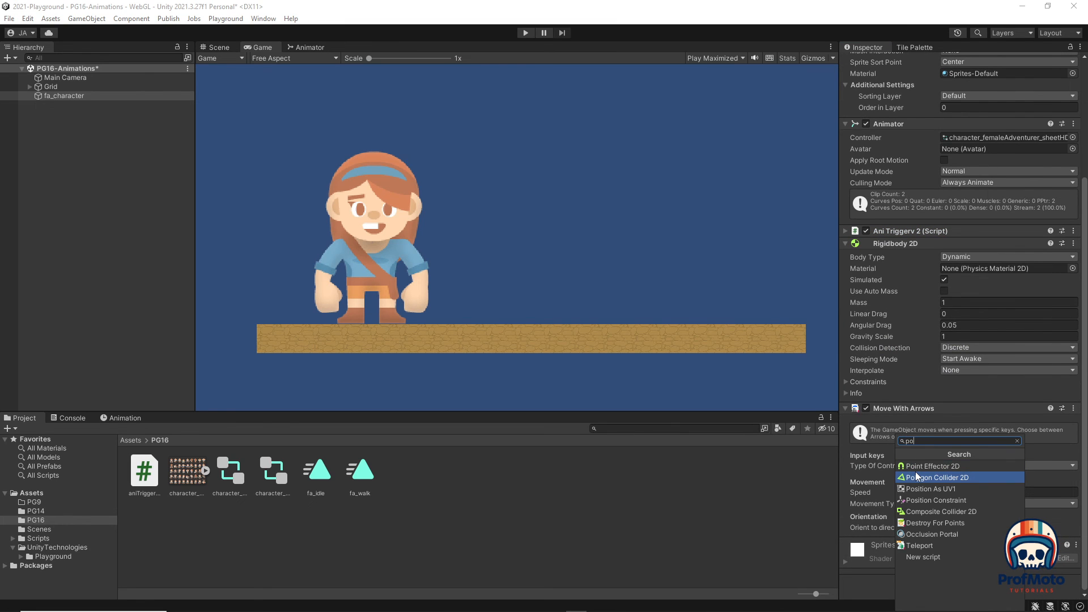
pyautogui.click(916, 477)
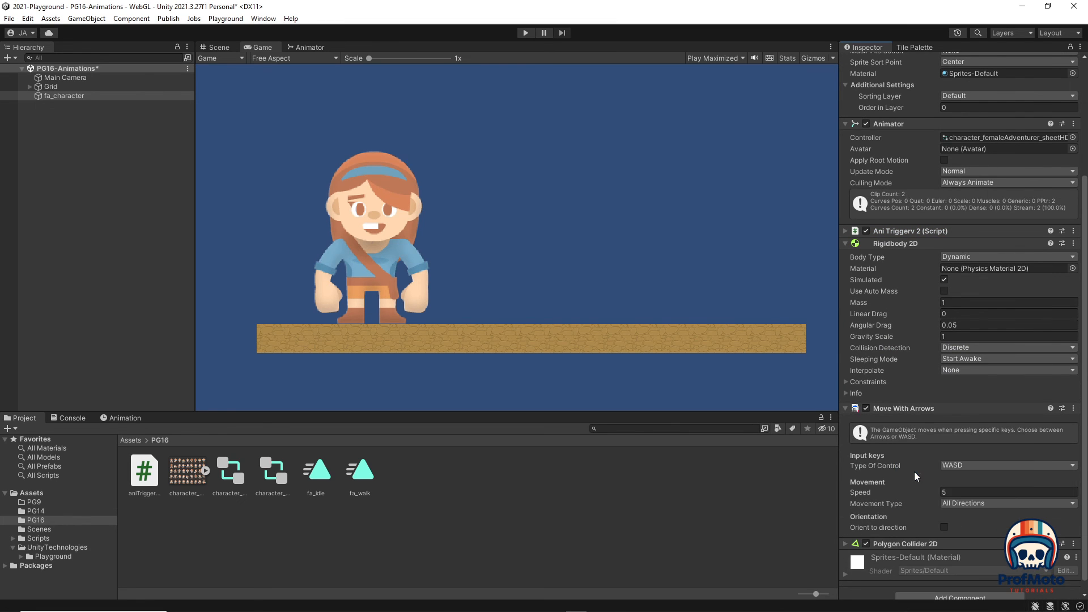
# Play the scene and move the character right along the platform to test its movement
pyautogui.click(419, 343)
pyautogui.click(527, 34)
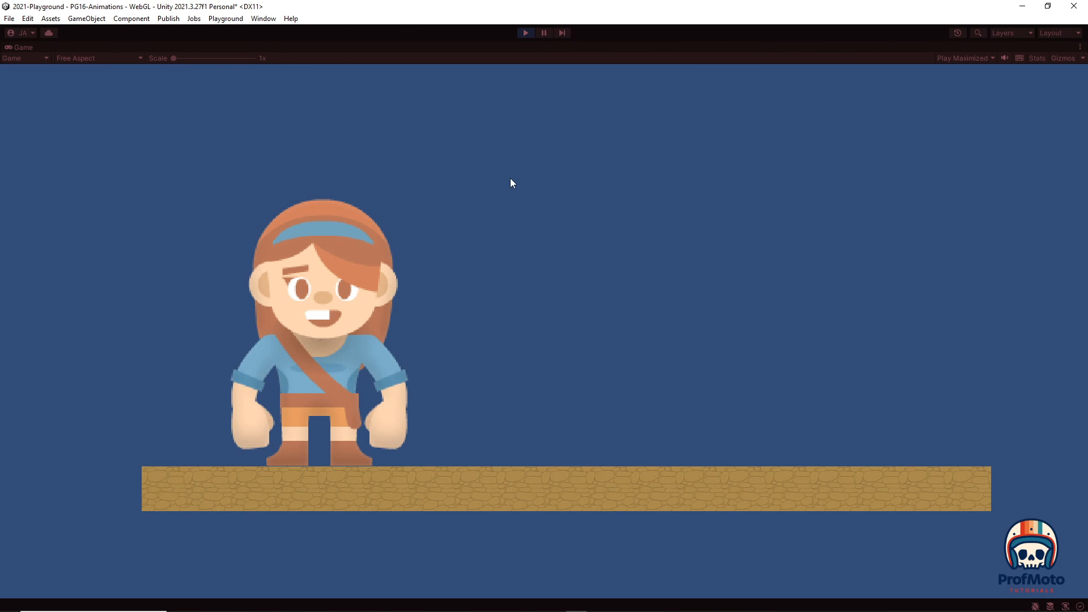
pyautogui.press('Right')
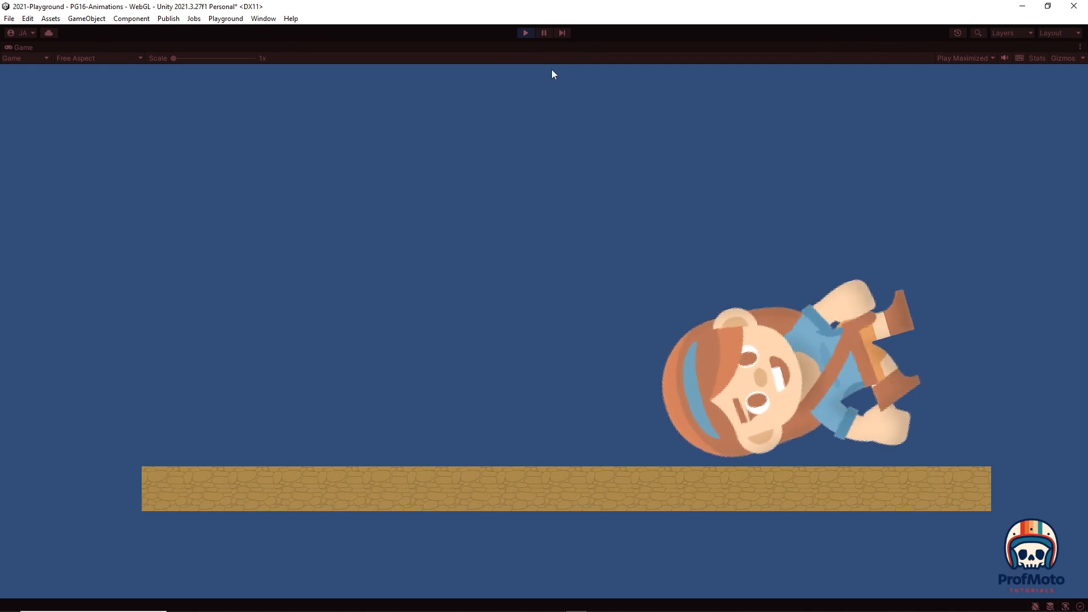
pyautogui.click(526, 32)
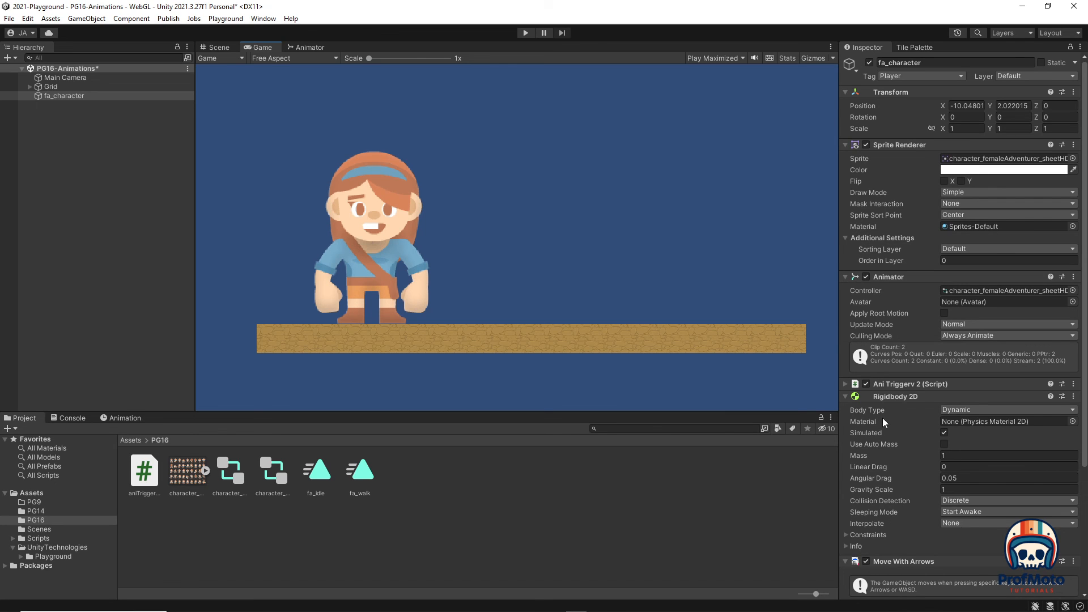
# Freeze the Z rotation in the Rigidbody 2D constraints of fa_character
pyautogui.click(846, 534)
pyautogui.scroll(-3, 912, 513)
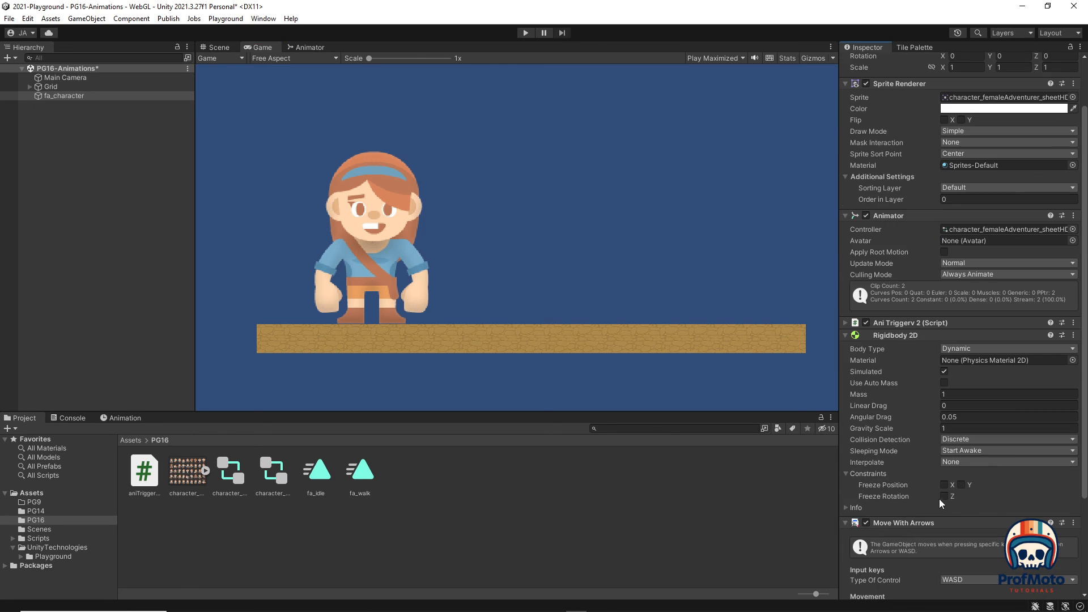
pyautogui.click(713, 182)
# Create a transition from fa_walk back to fa_idle in the character's Animator state machine
pyautogui.click(305, 47)
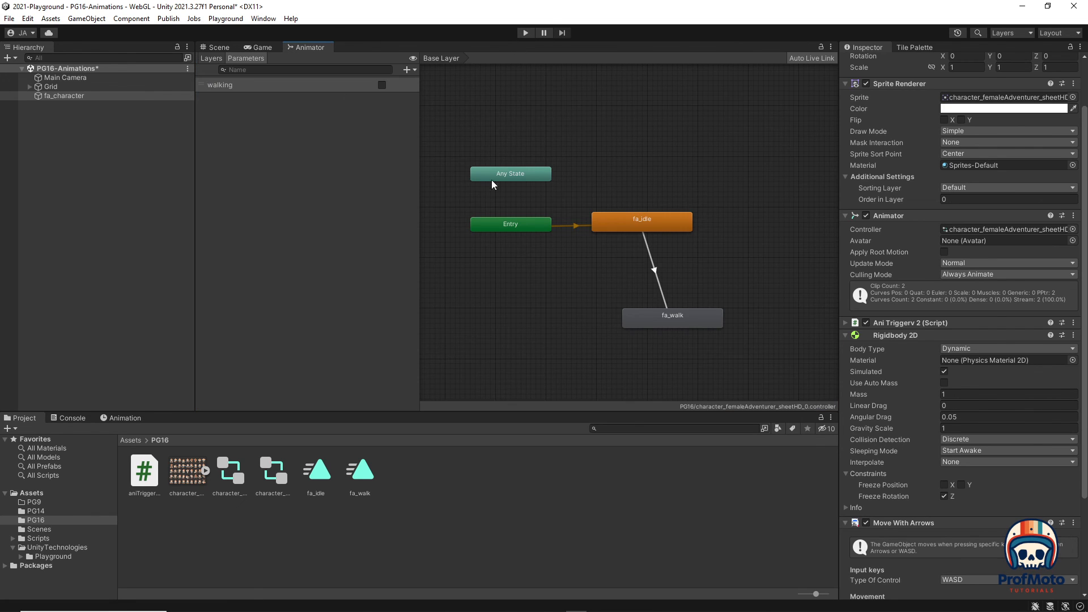
pyautogui.click(626, 230)
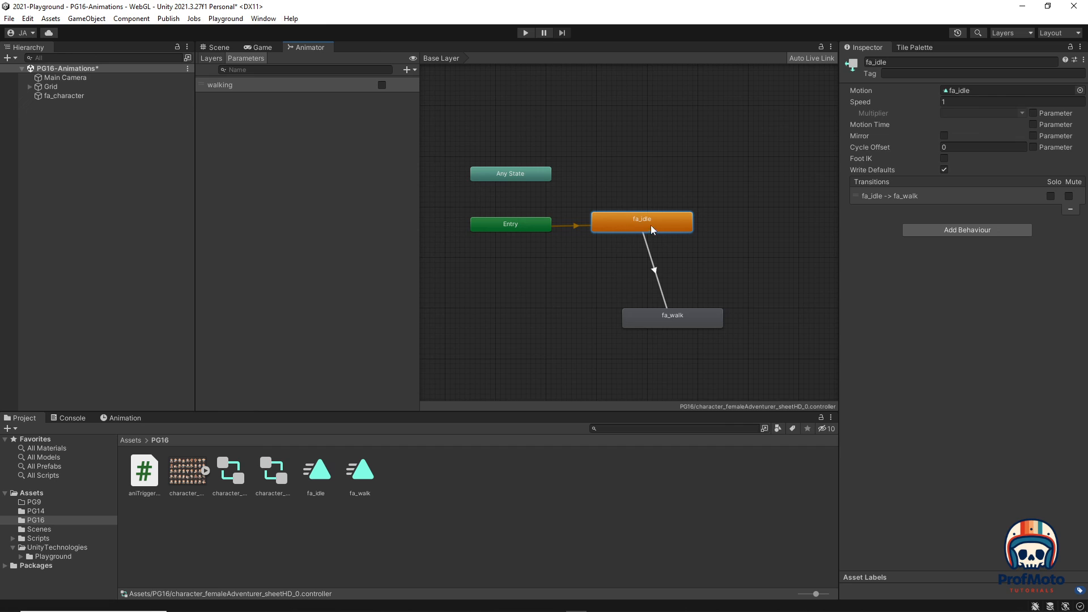
pyautogui.click(665, 315)
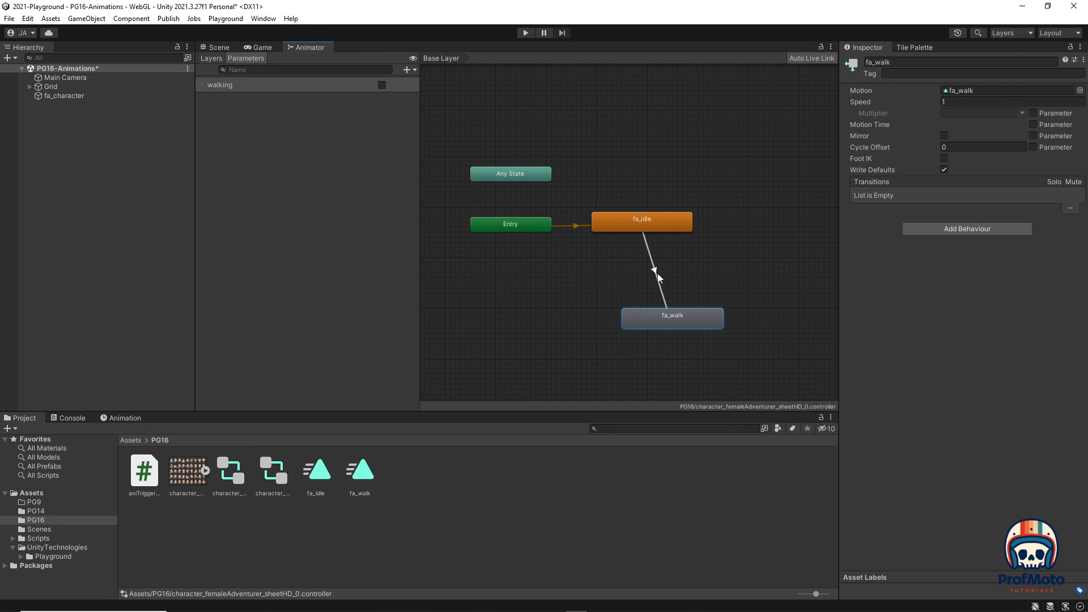
pyautogui.rightClick(680, 317)
pyautogui.click(737, 325)
pyautogui.click(671, 227)
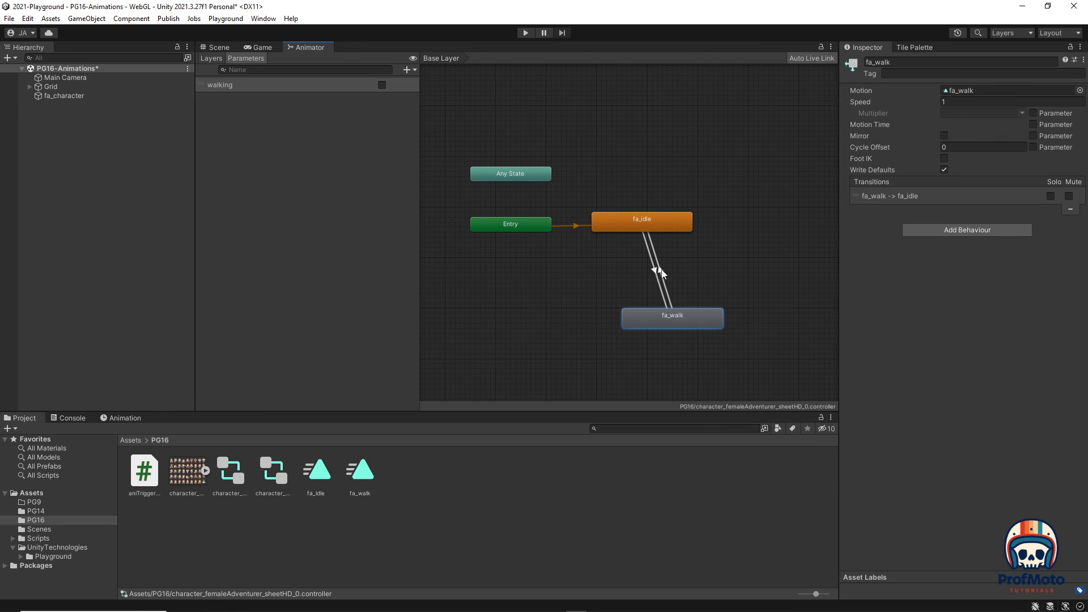
# Add a condition to the fa_walk to fa_idle transition requiring walking to be false
pyautogui.click(660, 272)
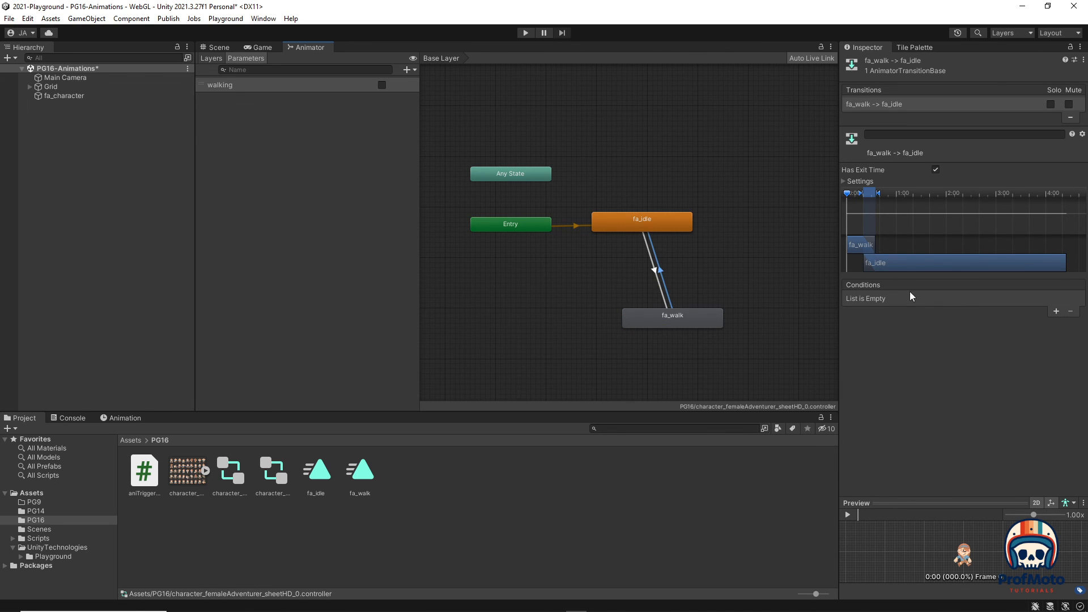
pyautogui.click(1055, 313)
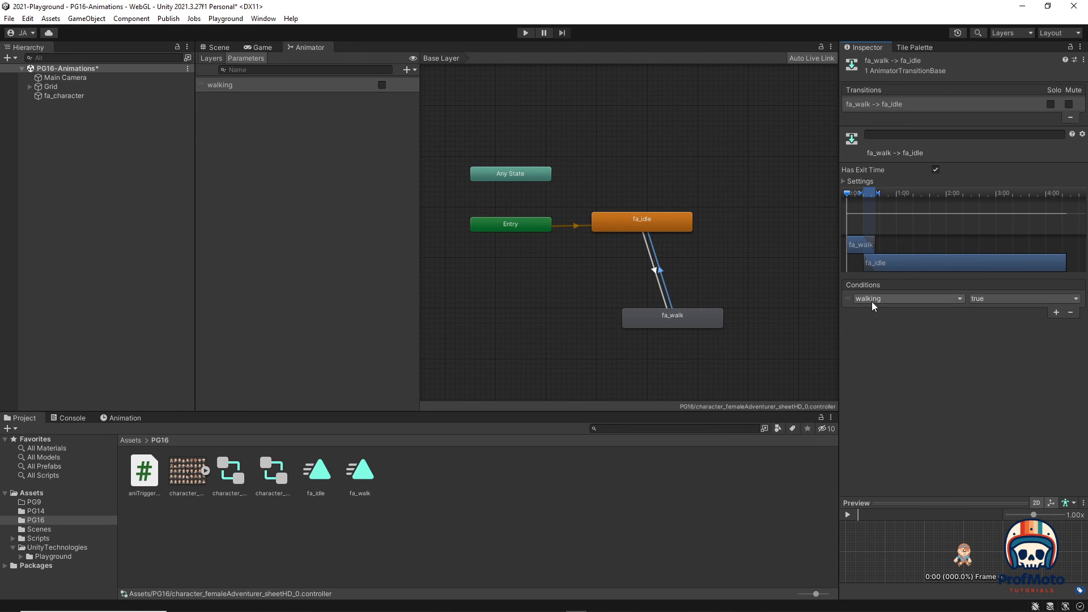
pyautogui.click(981, 298)
pyautogui.click(990, 324)
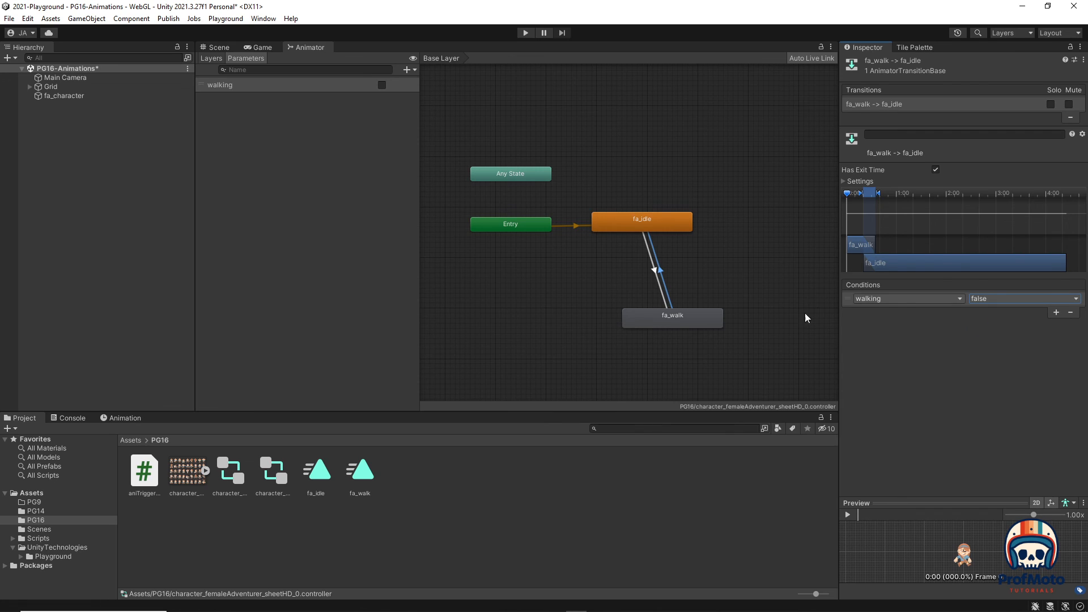
# Disable Has Exit Time and set Transition Duration to 0 on the fa_walk to fa_idle transition
pyautogui.click(845, 181)
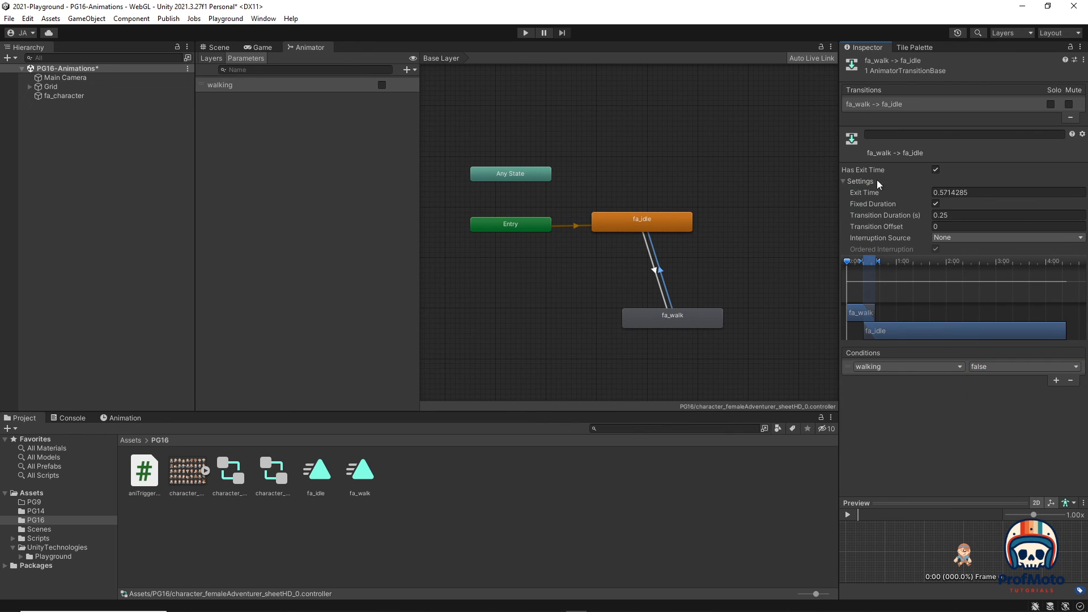
pyautogui.click(935, 170)
pyautogui.click(916, 216)
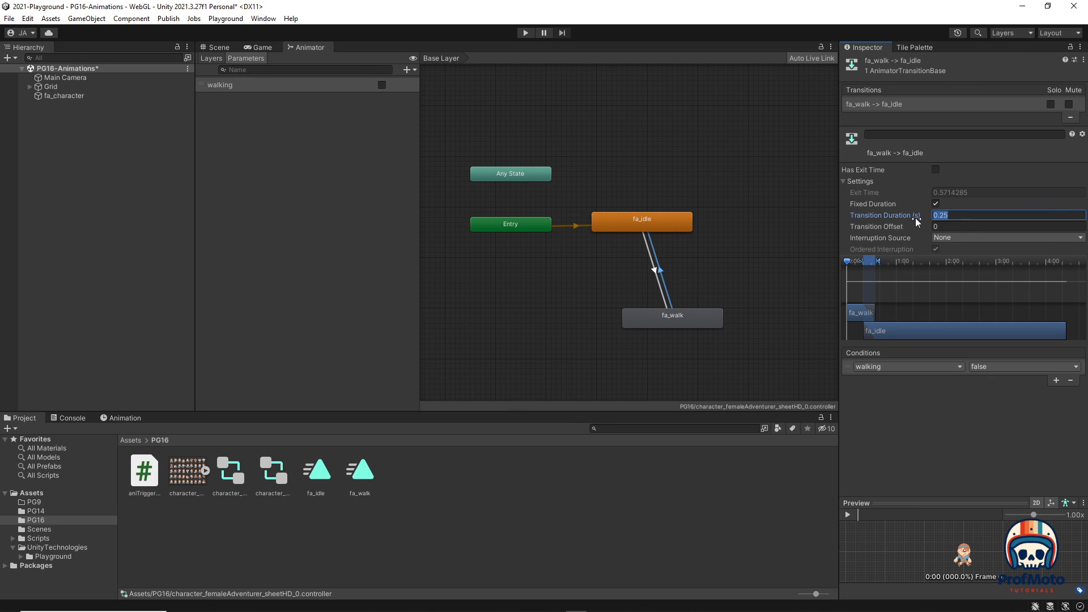
pyautogui.write('0')
pyautogui.click(970, 226)
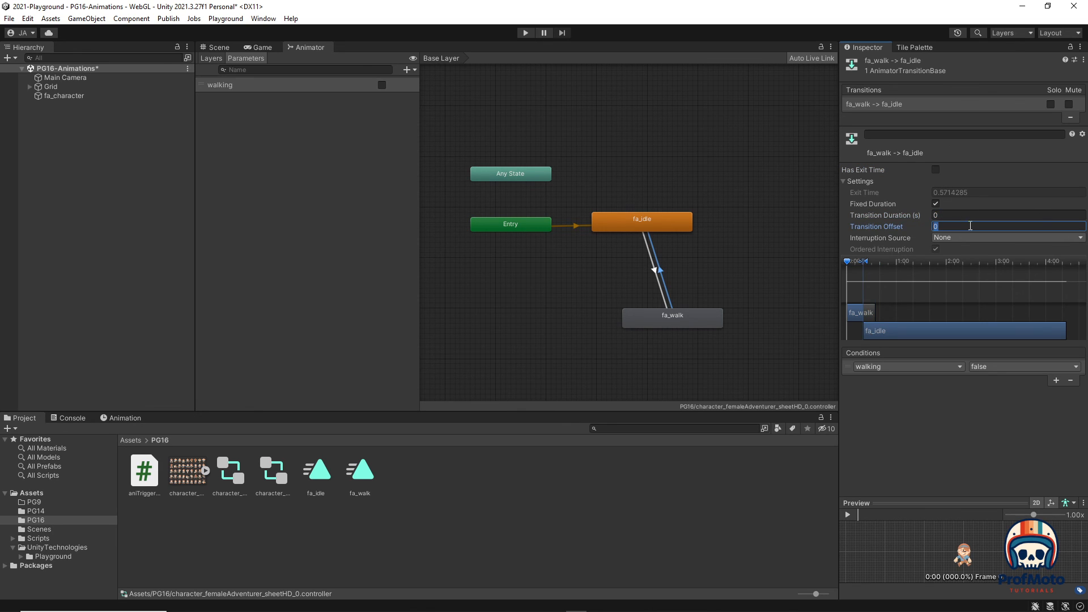
# Play the scene and move the character right in short bursts to test switching between walking and idle
pyautogui.click(524, 32)
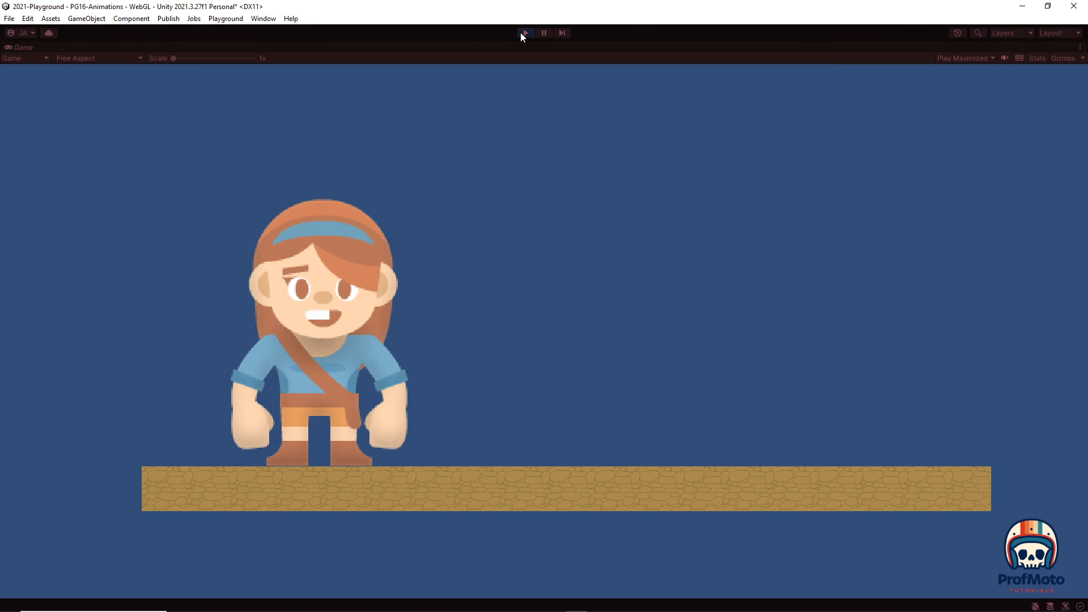
pyautogui.press('Right')
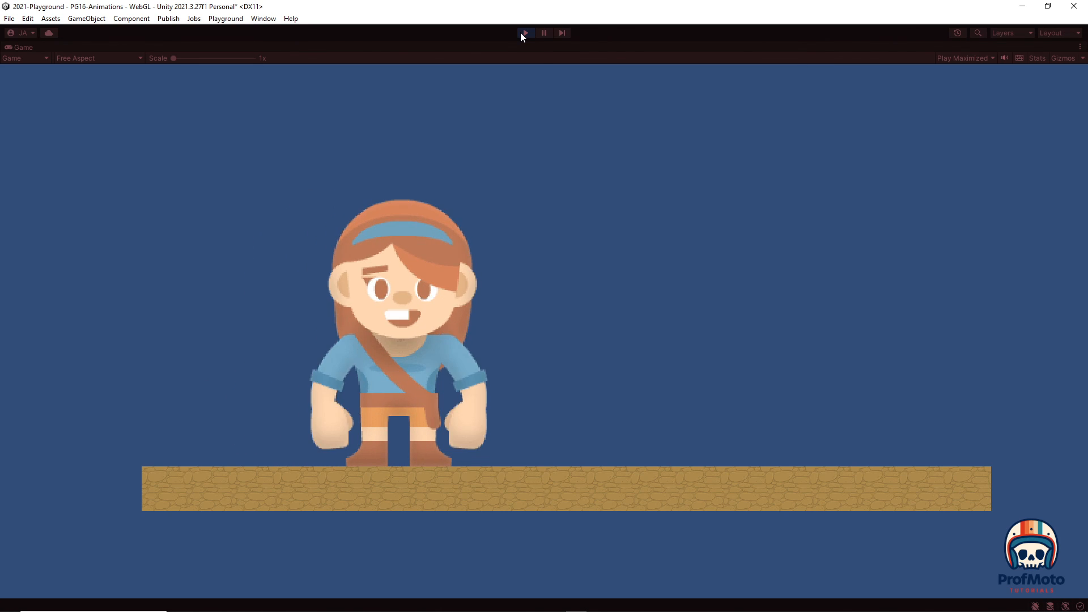
pyautogui.press('Right')
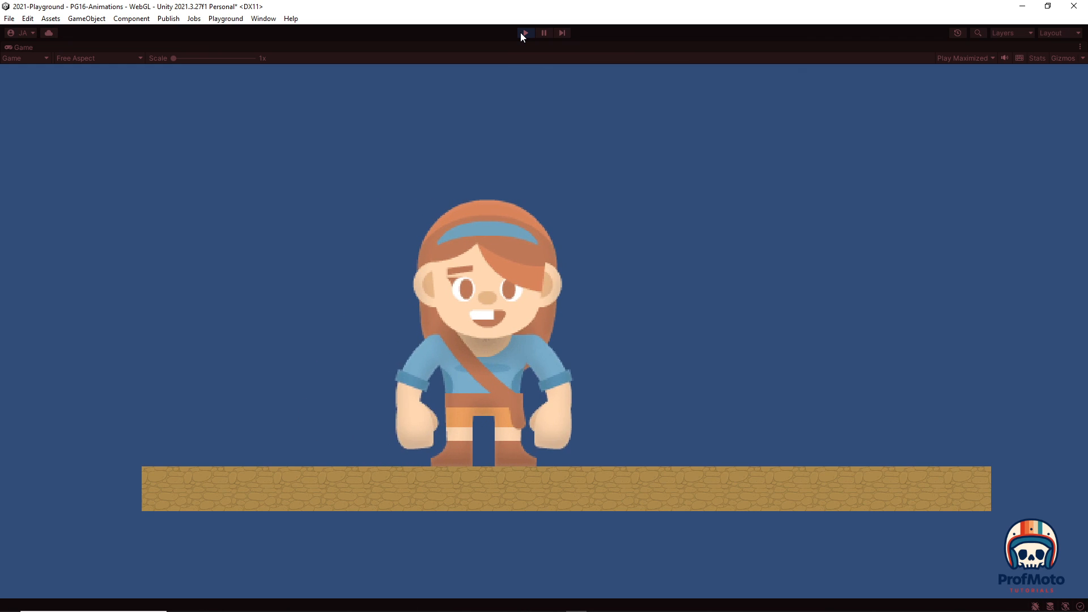
pyautogui.press('Right')
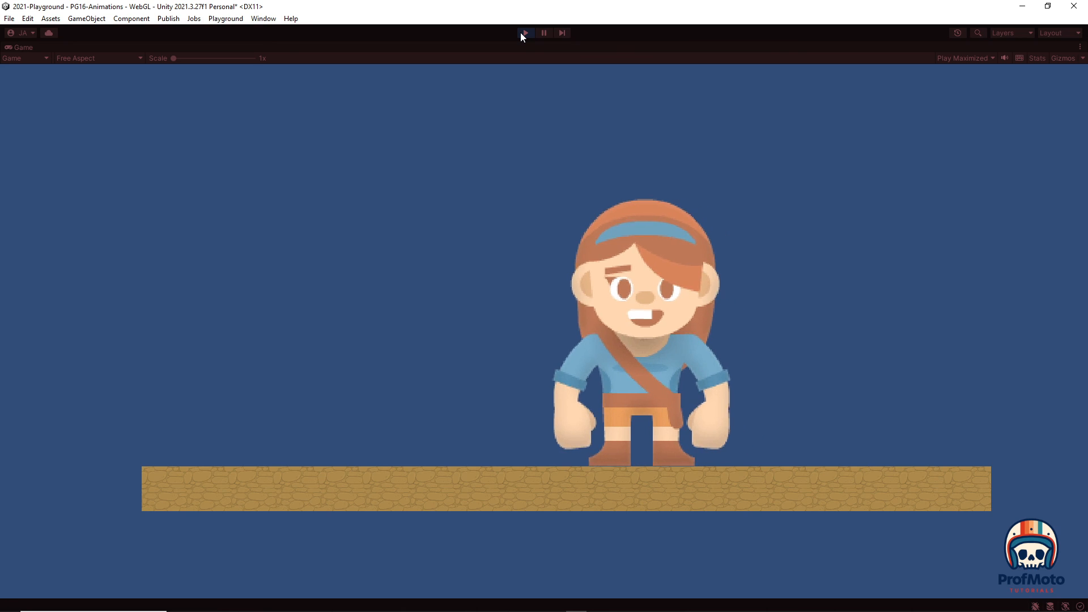
pyautogui.click(527, 33)
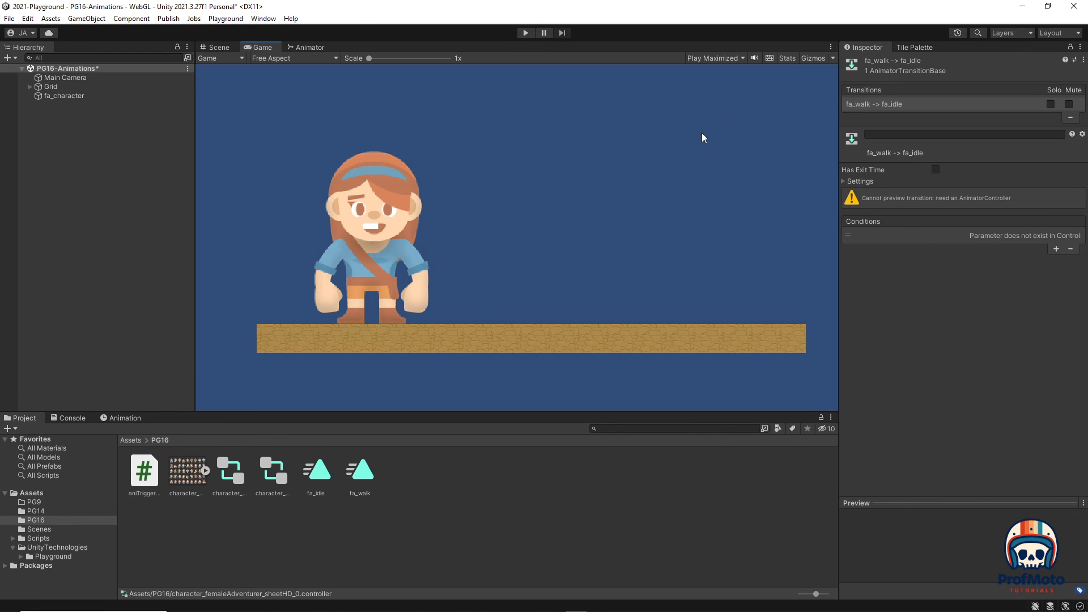
# Select fa_character and turn the Playground mode on
pyautogui.click(93, 96)
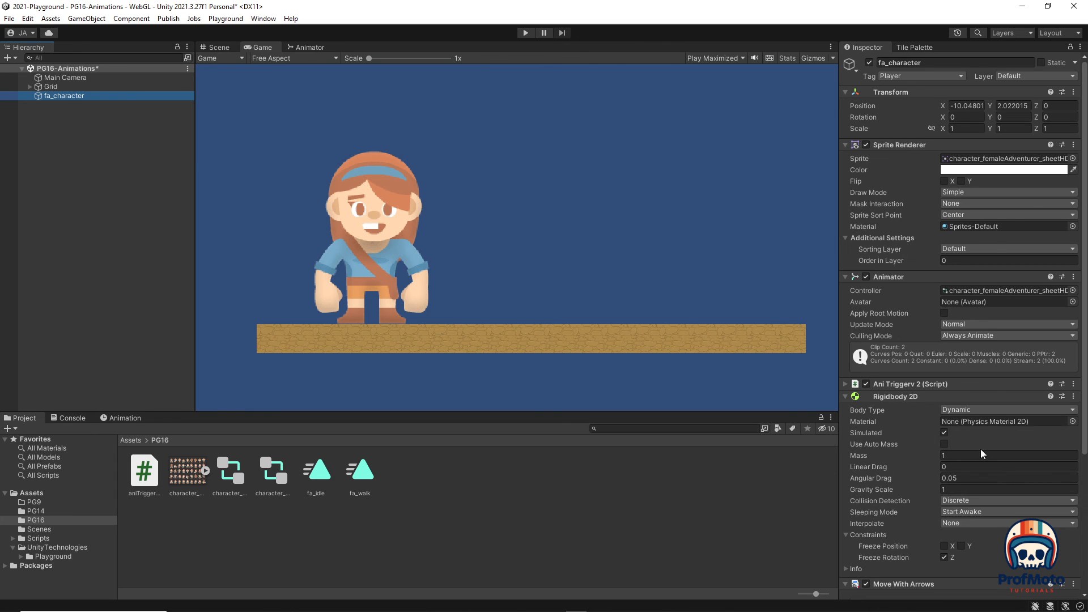
pyautogui.click(225, 19)
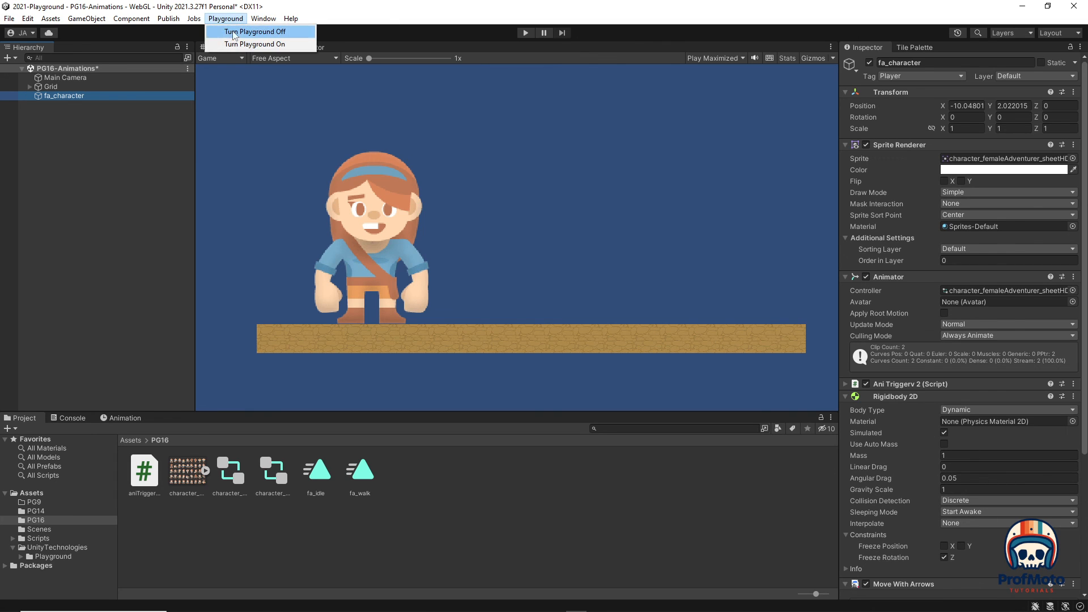
pyautogui.click(238, 44)
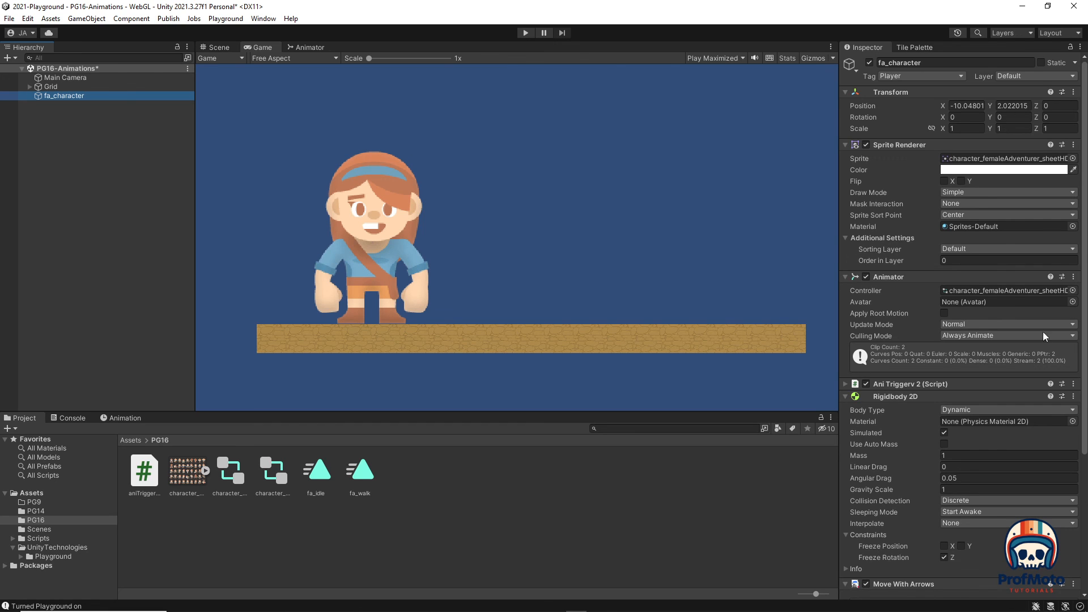
# Review the aniTriggerv2 script's key-down and key-up code that sets the animator bools
pyautogui.click(149, 470)
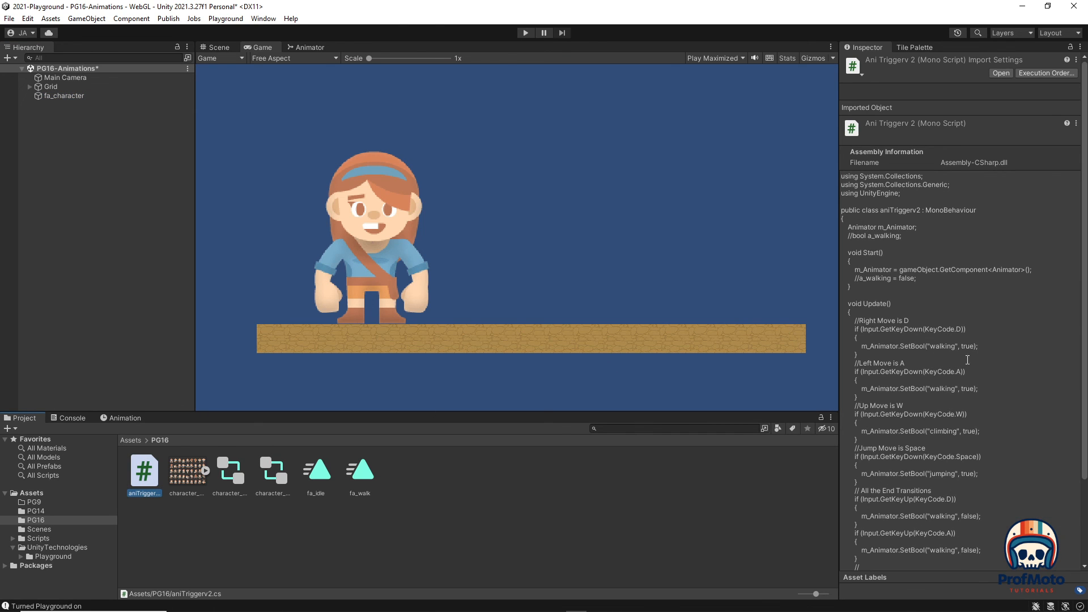
pyautogui.scroll(-3, 975, 391)
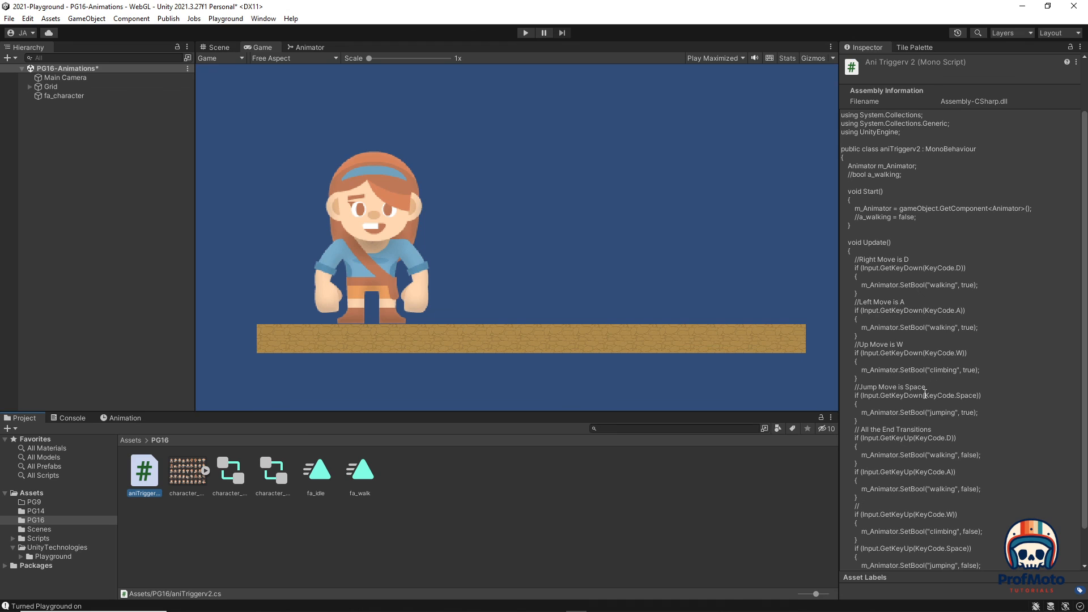